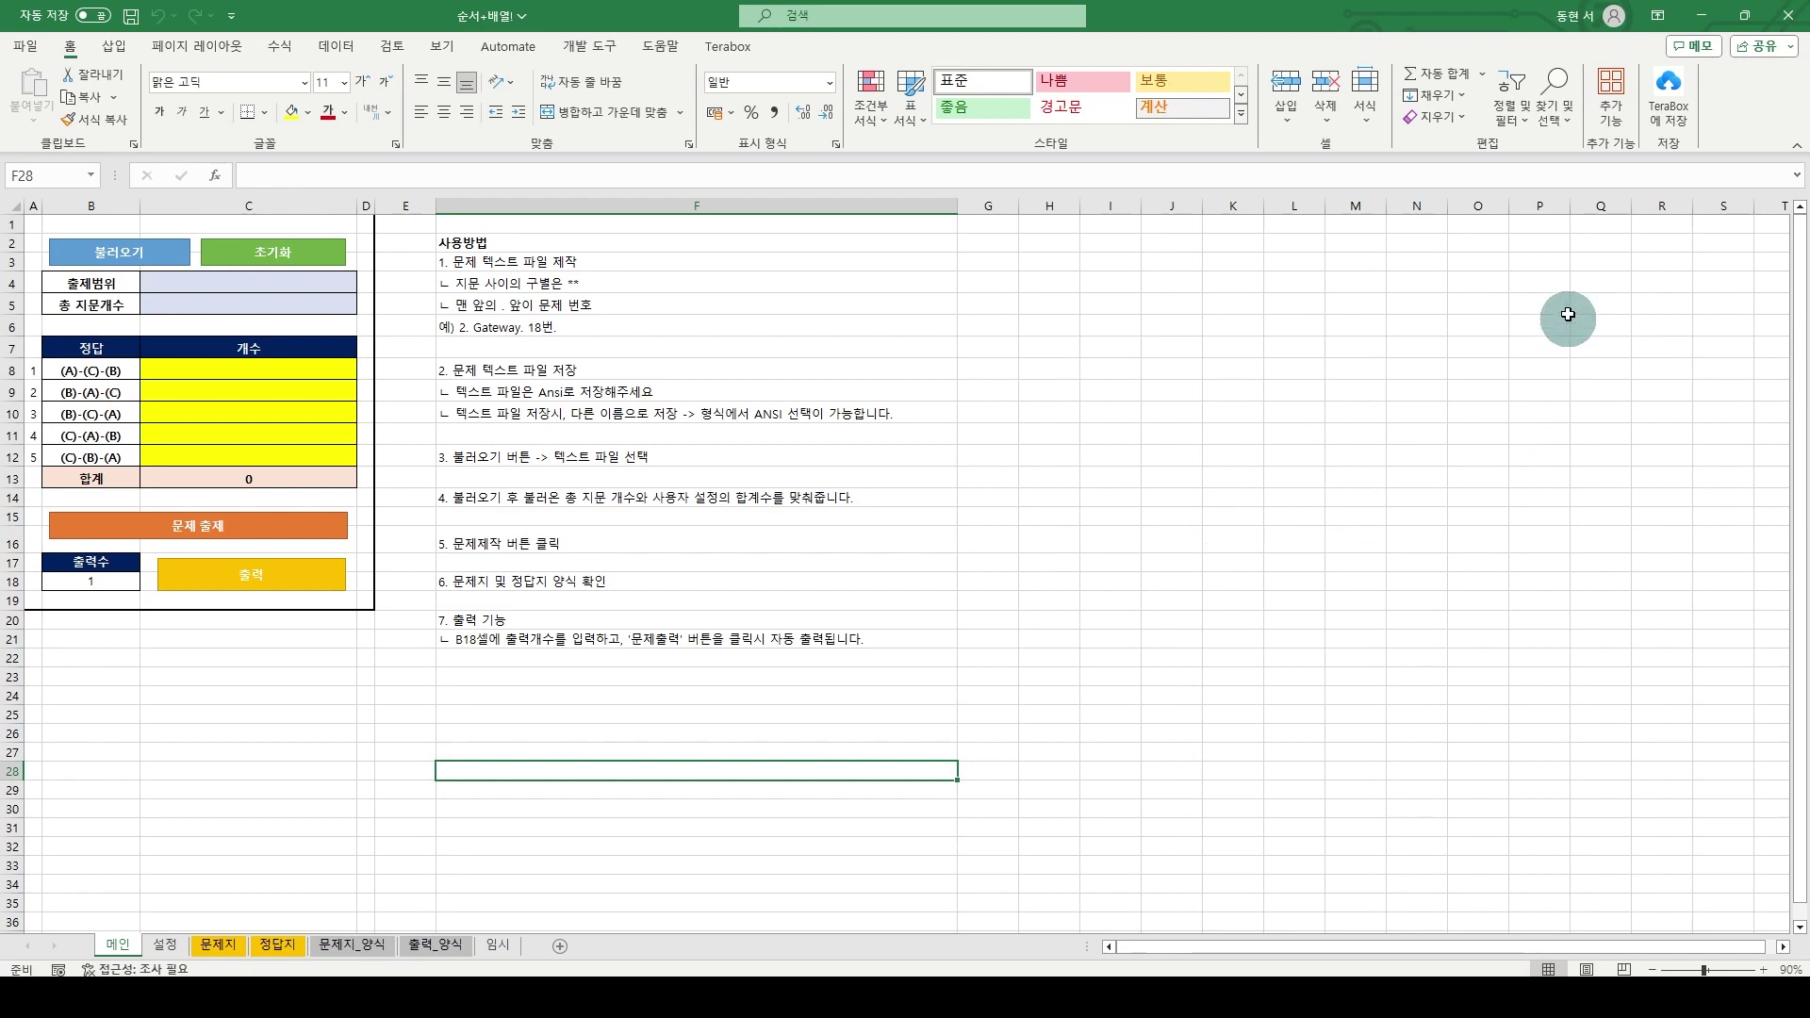
# Step: Close the workbook and rename the Desktop file 순서+배열!.xlsb to 순서+배열#
pyautogui.click(1785, 13)
pyautogui.press('F2')
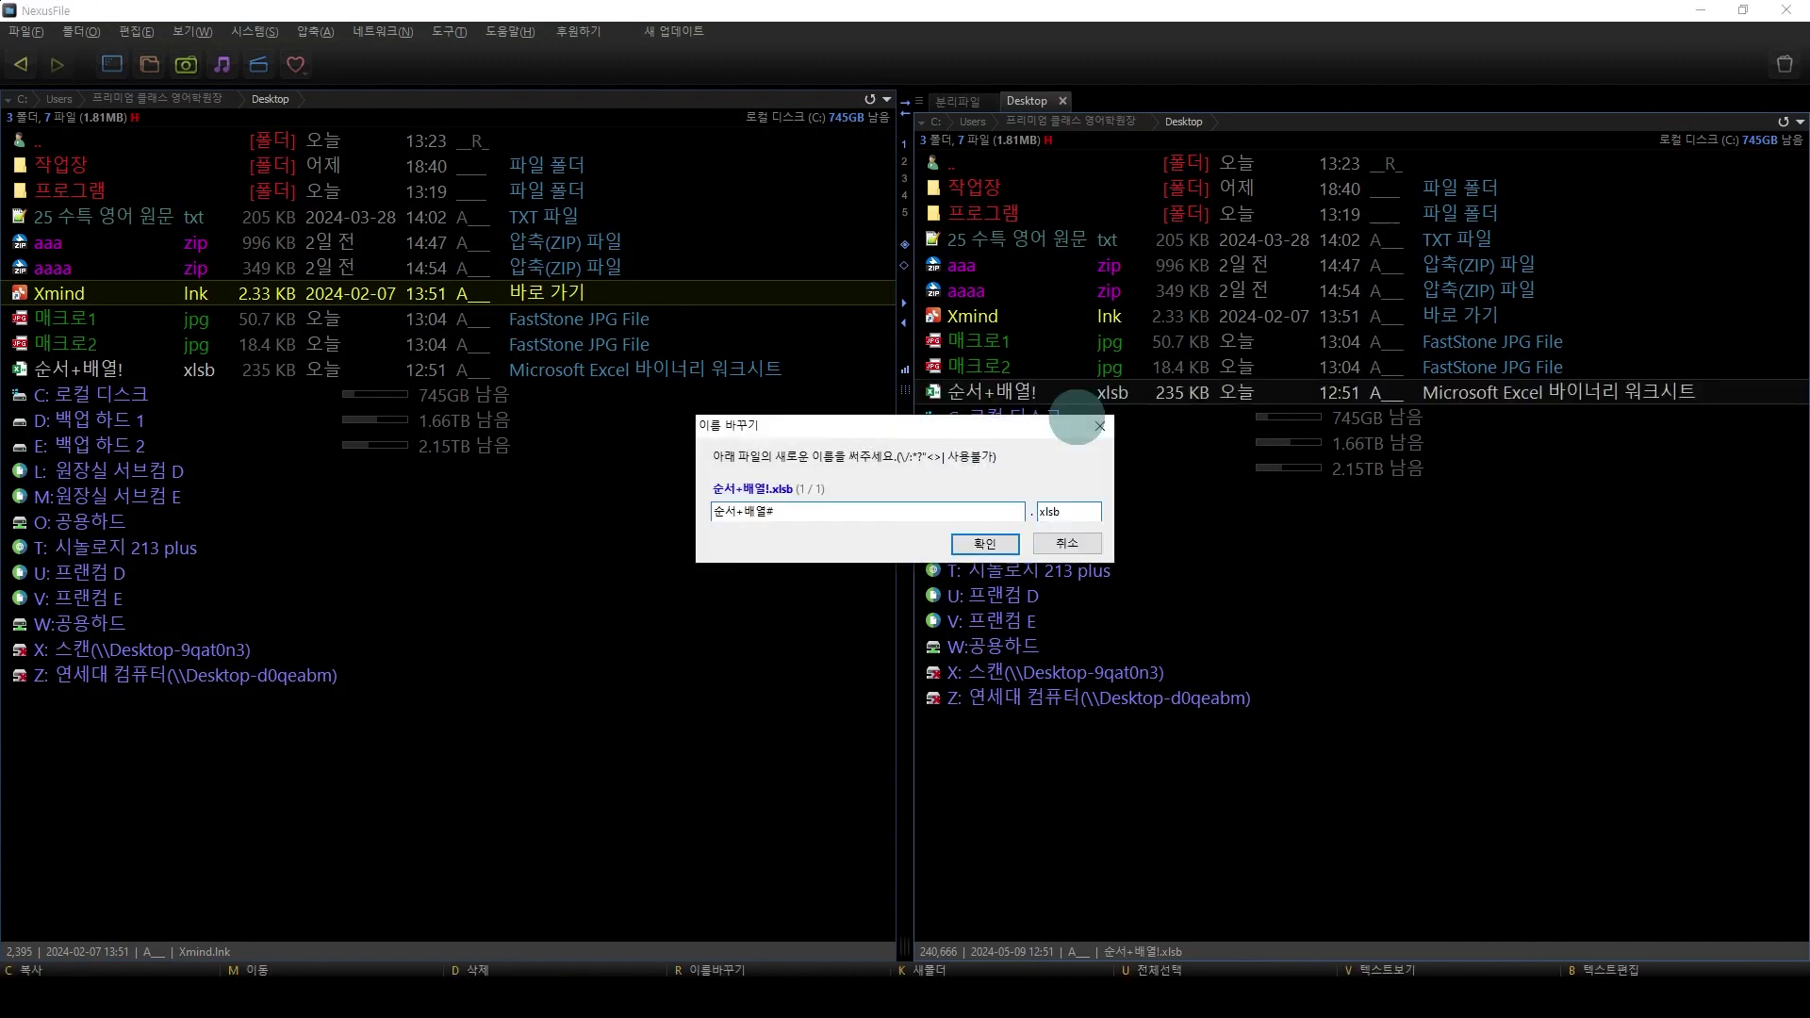
pyautogui.write('#')
pyautogui.press('Return')
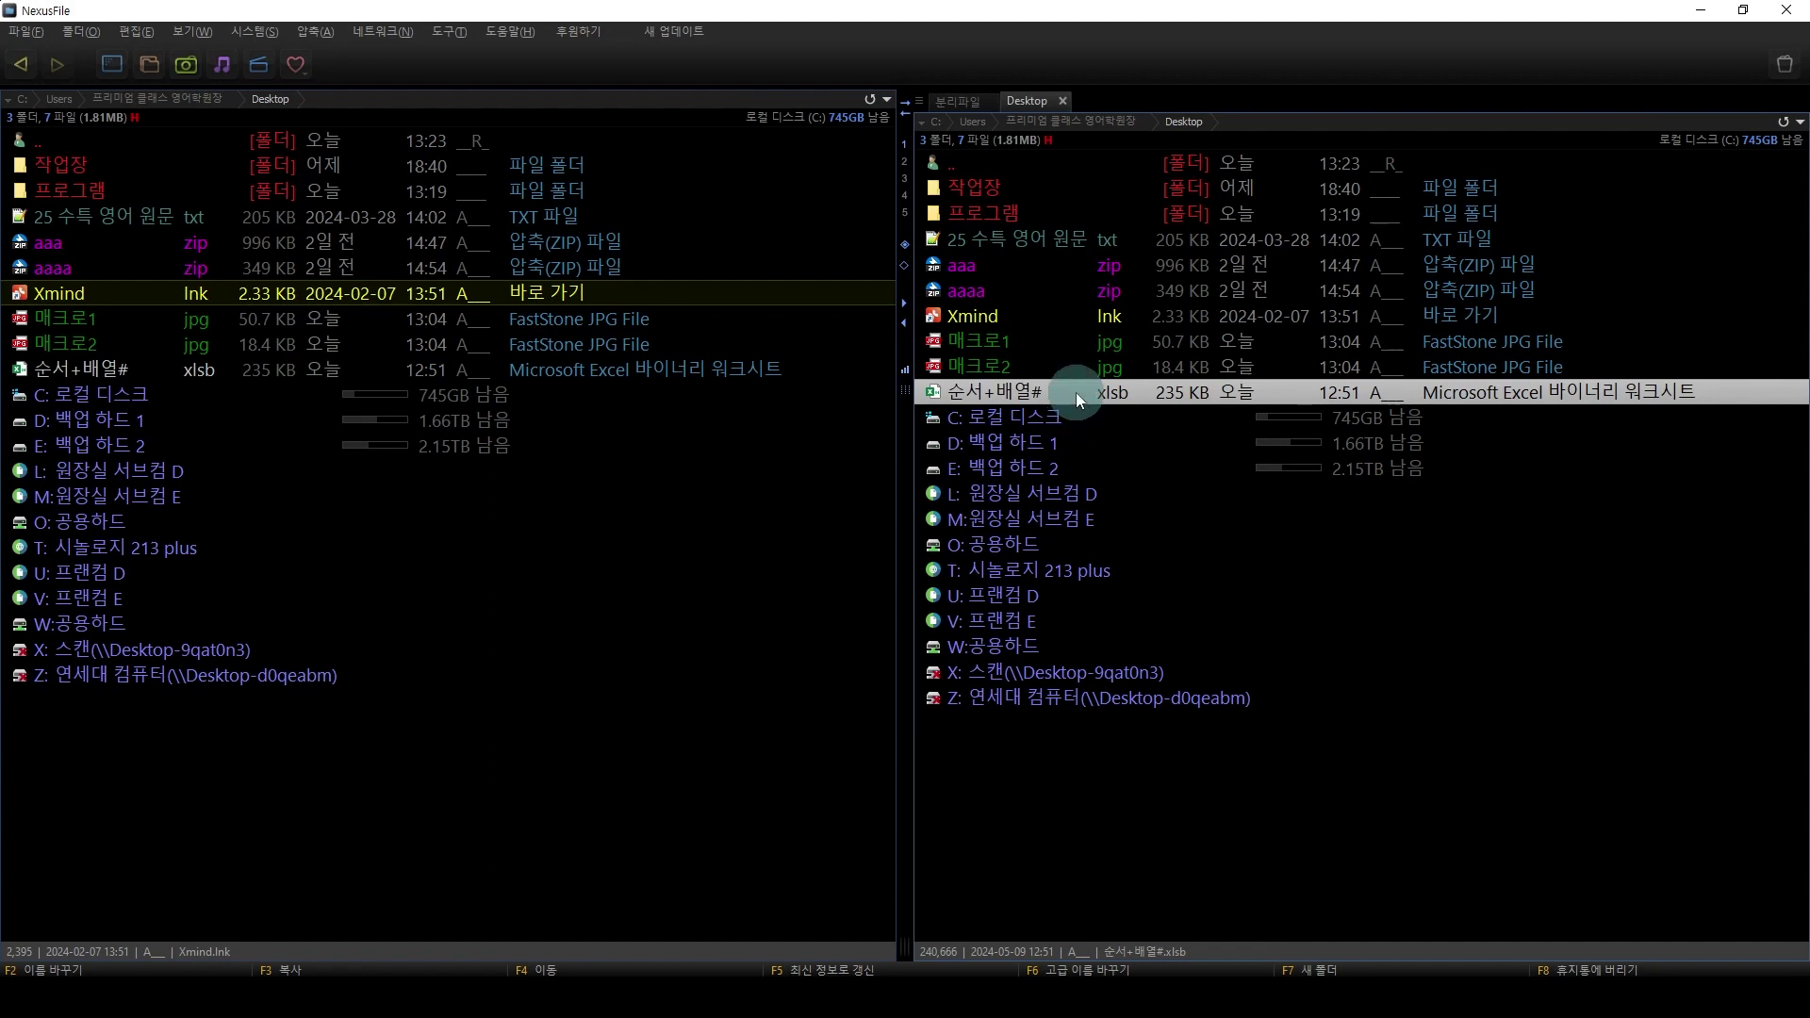
# Step: Open the renamed 순서+배열#.xlsb workbook in Excel and enable its macro content
pyautogui.doubleClick(1077, 392)
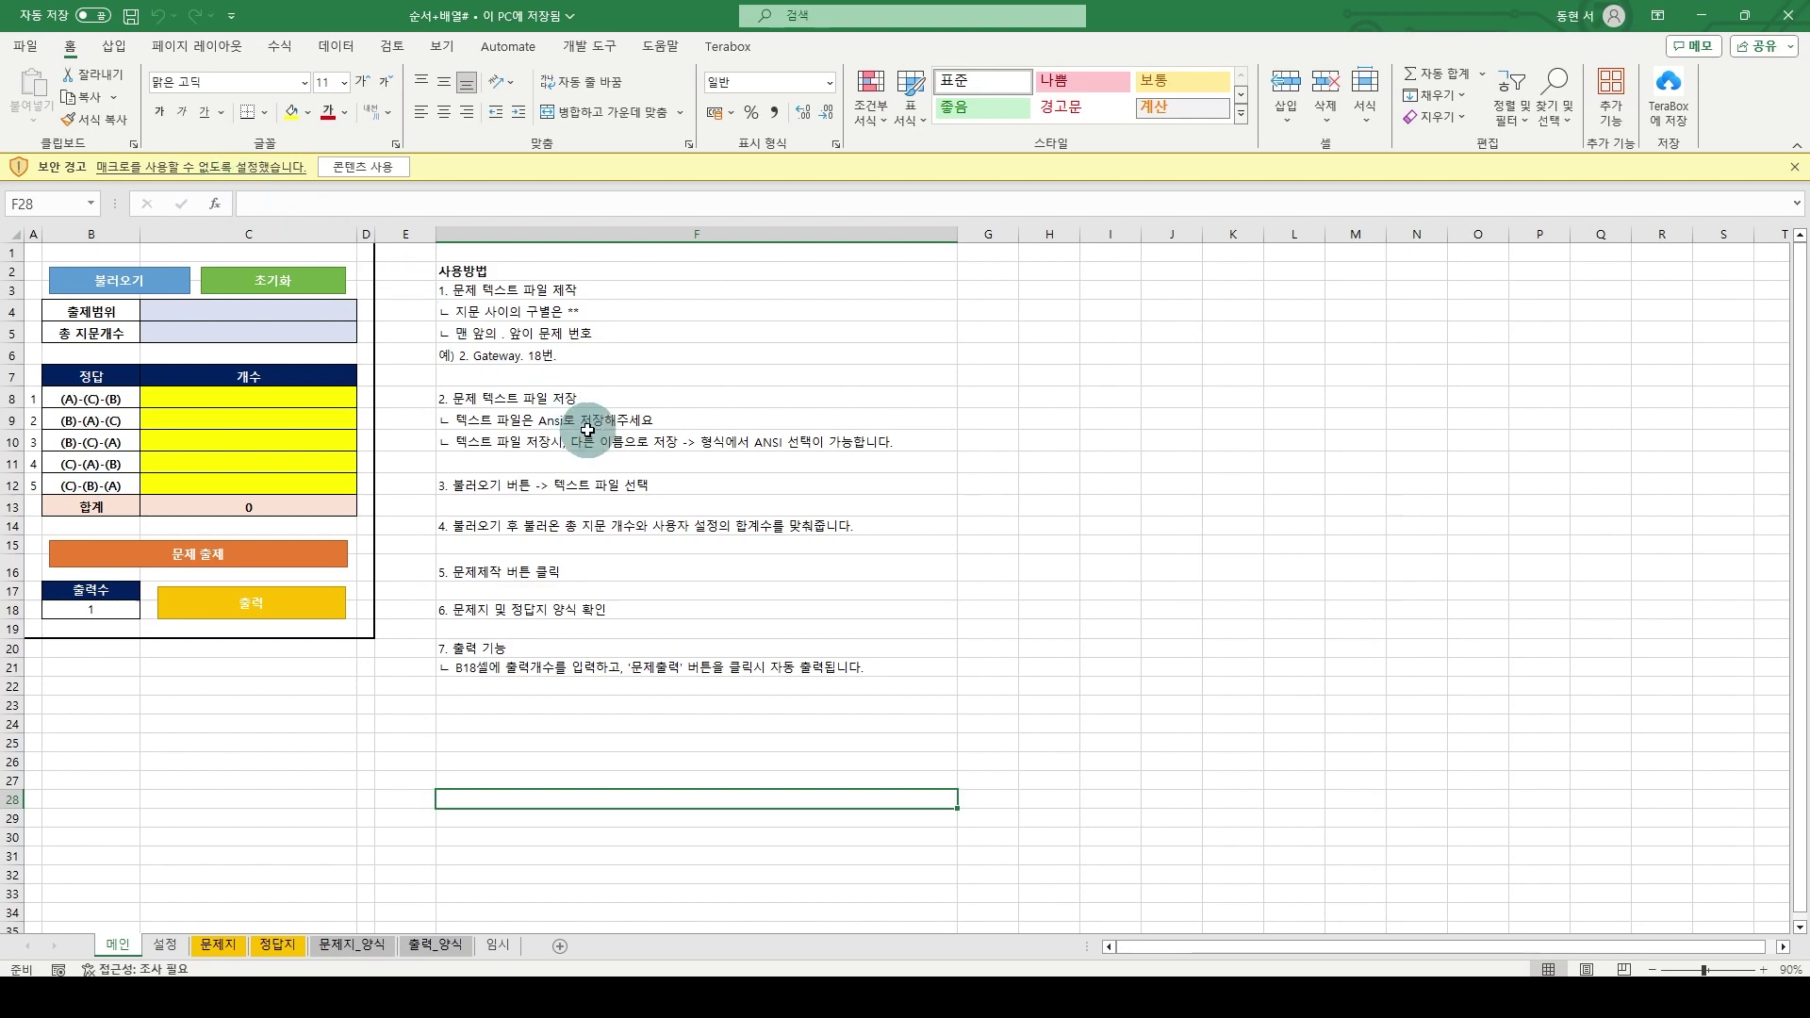
pyautogui.click(359, 166)
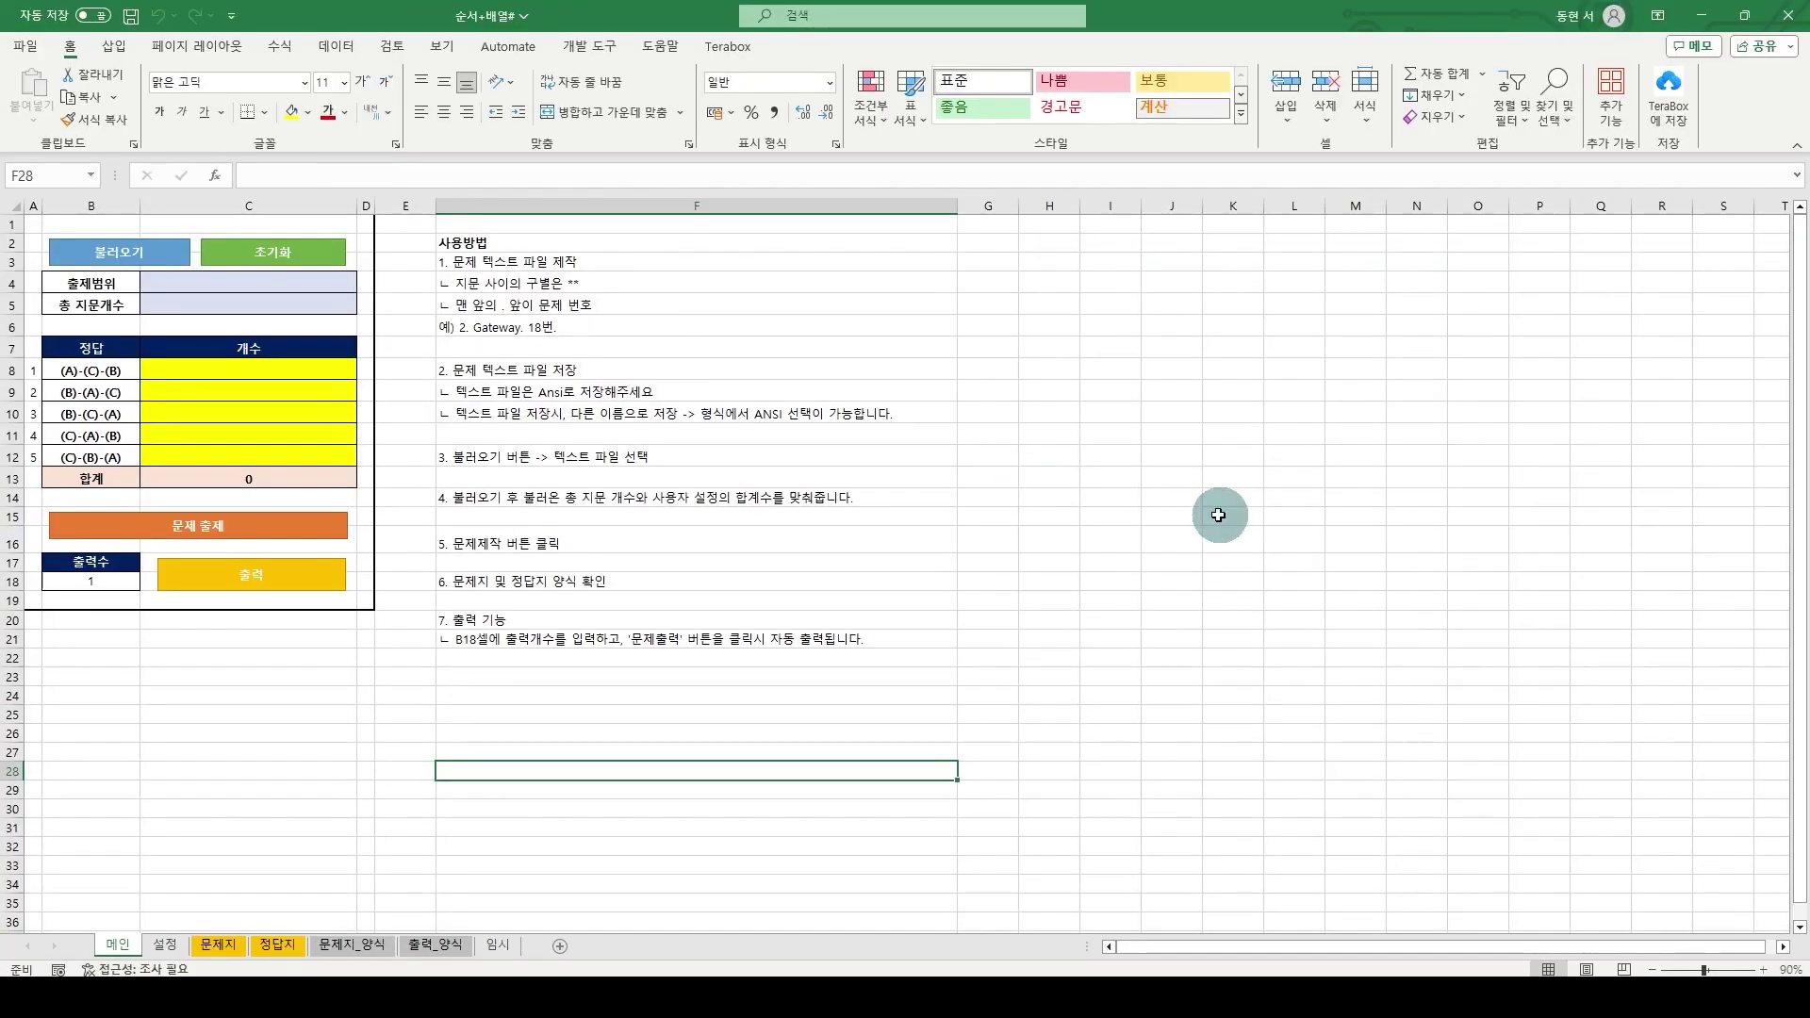
pyautogui.click(254, 741)
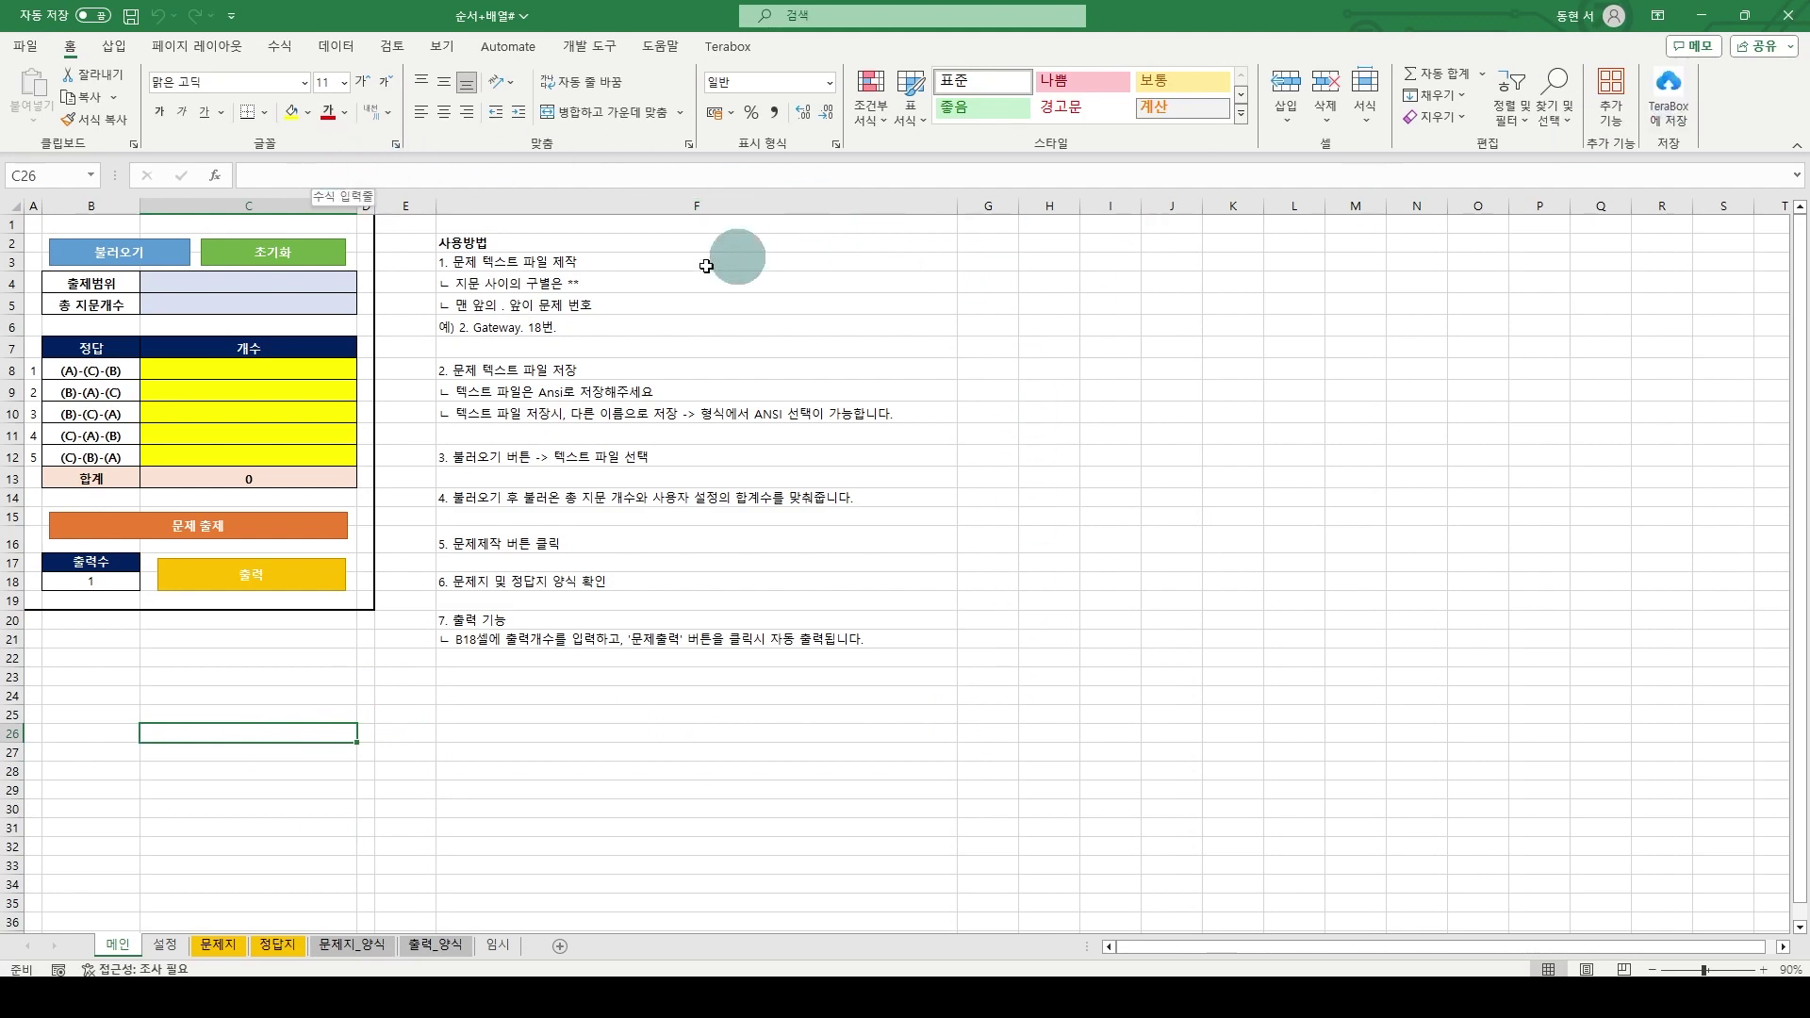
# Step: Switch to NexusFile and view the macro security images 매크로1.jpg and 매크로2.jpg
pyautogui.click(1703, 19)
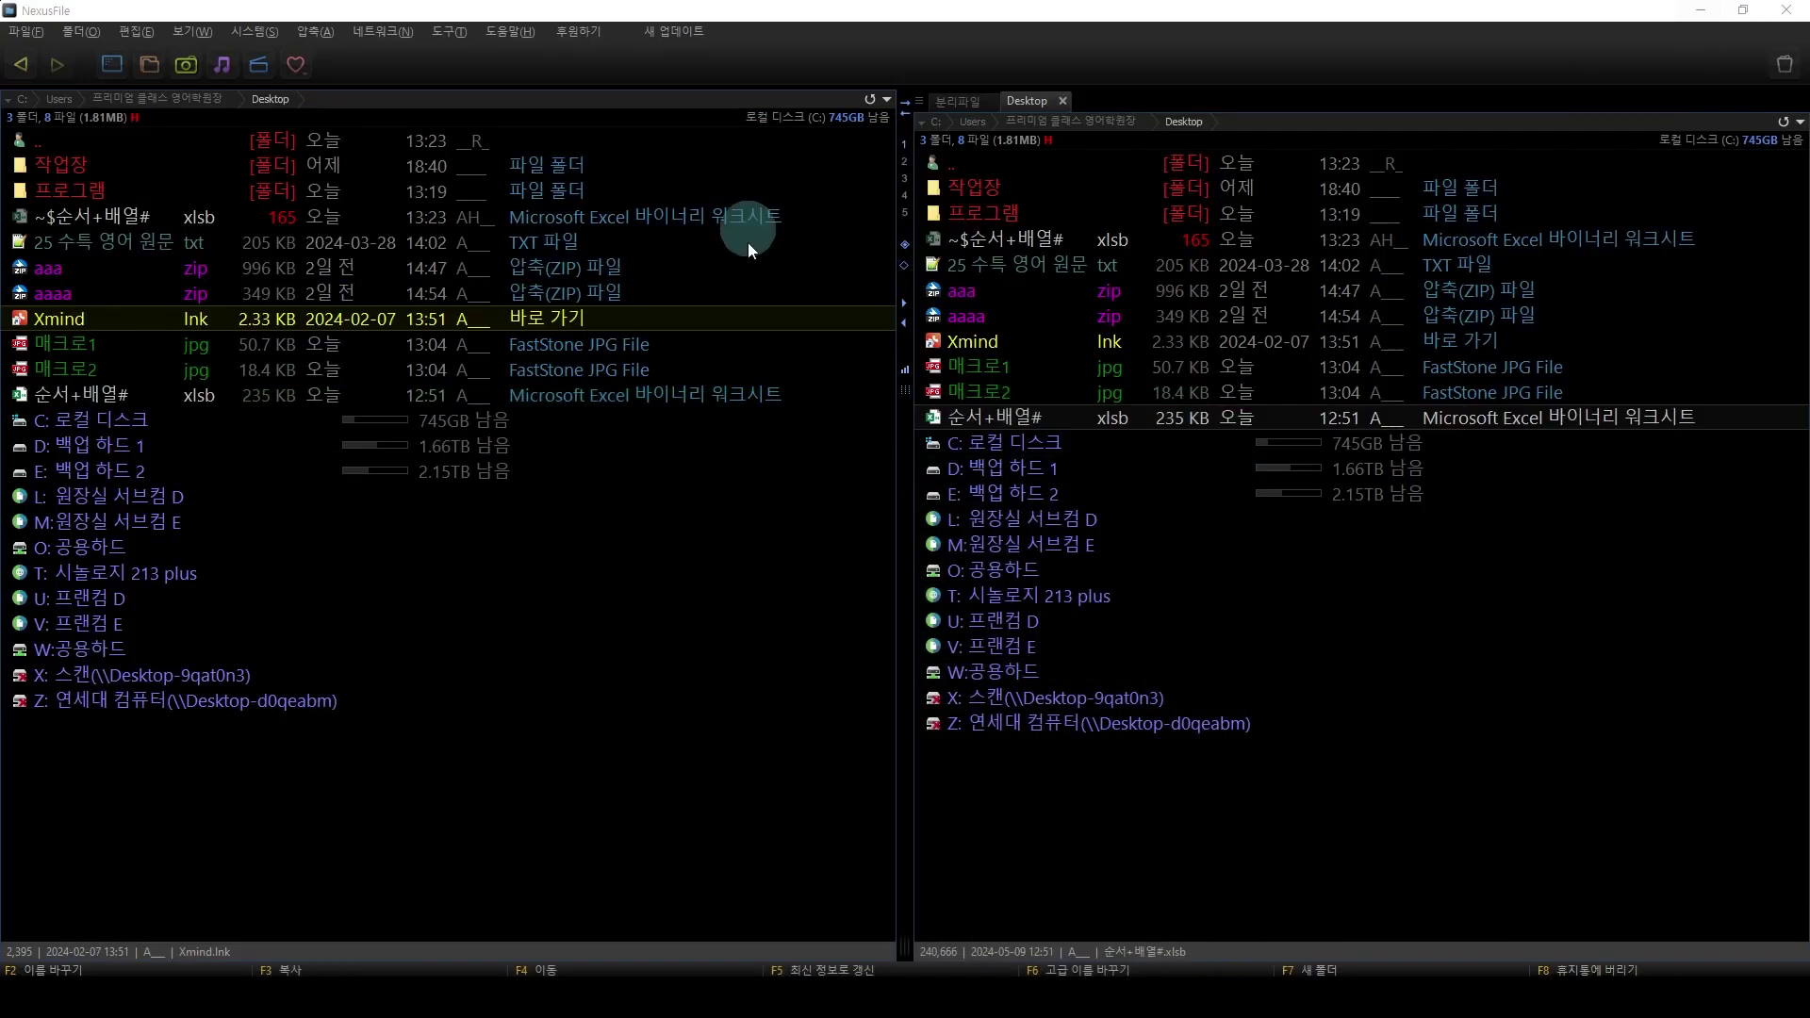
pyautogui.doubleClick(113, 345)
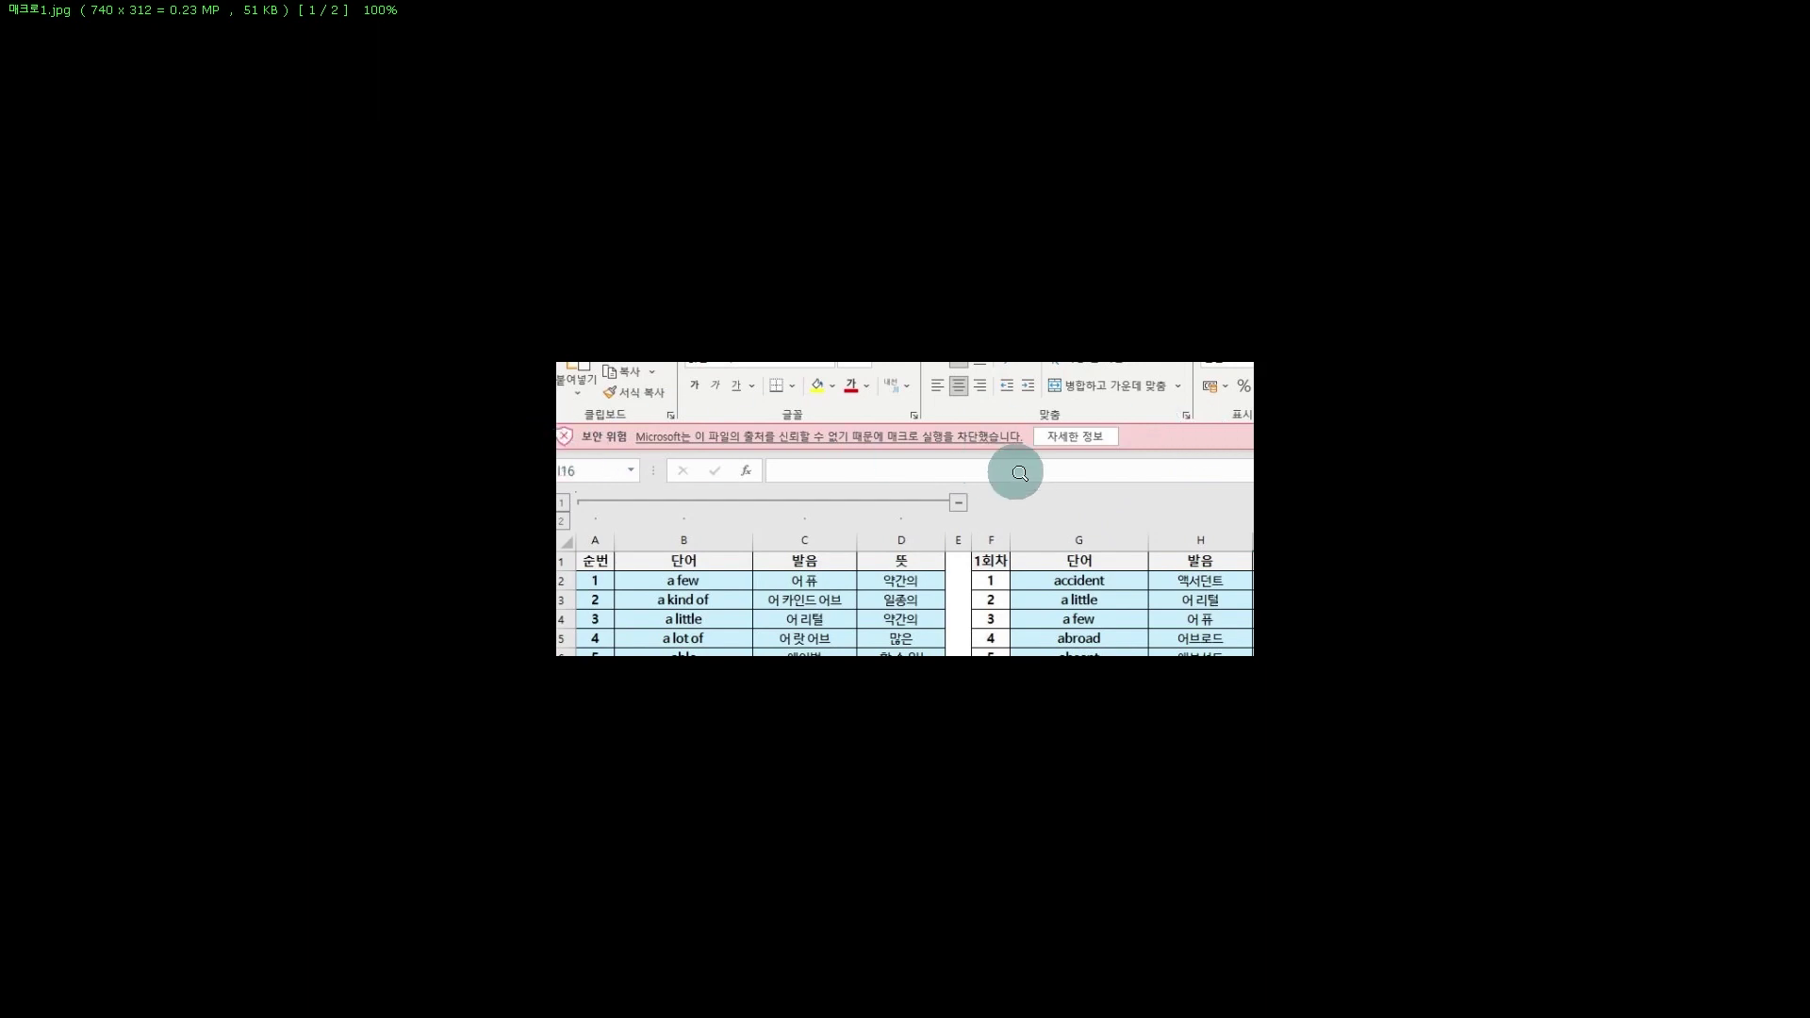
pyautogui.click(477, 75)
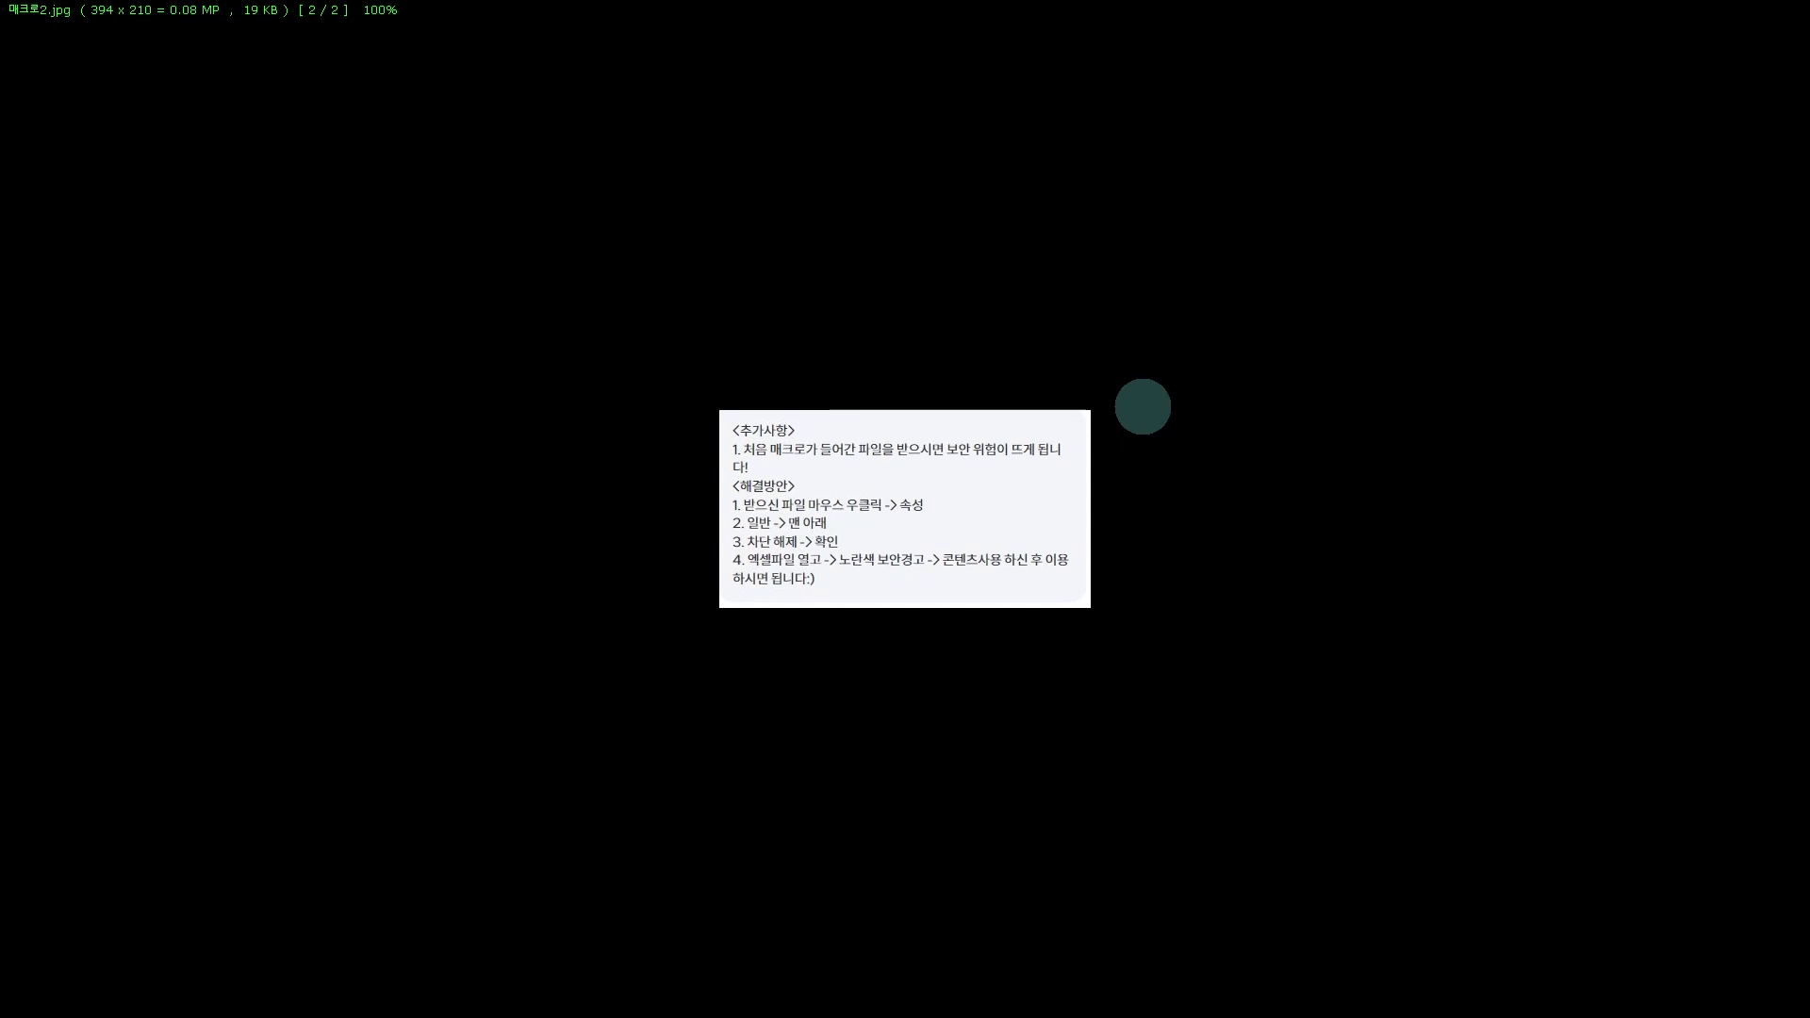
pyautogui.press('Escape')
# Step: Open the 순서+배열##.xlsb workbook from the Desktop and enable its macro content
pyautogui.doubleClick(1095, 394)
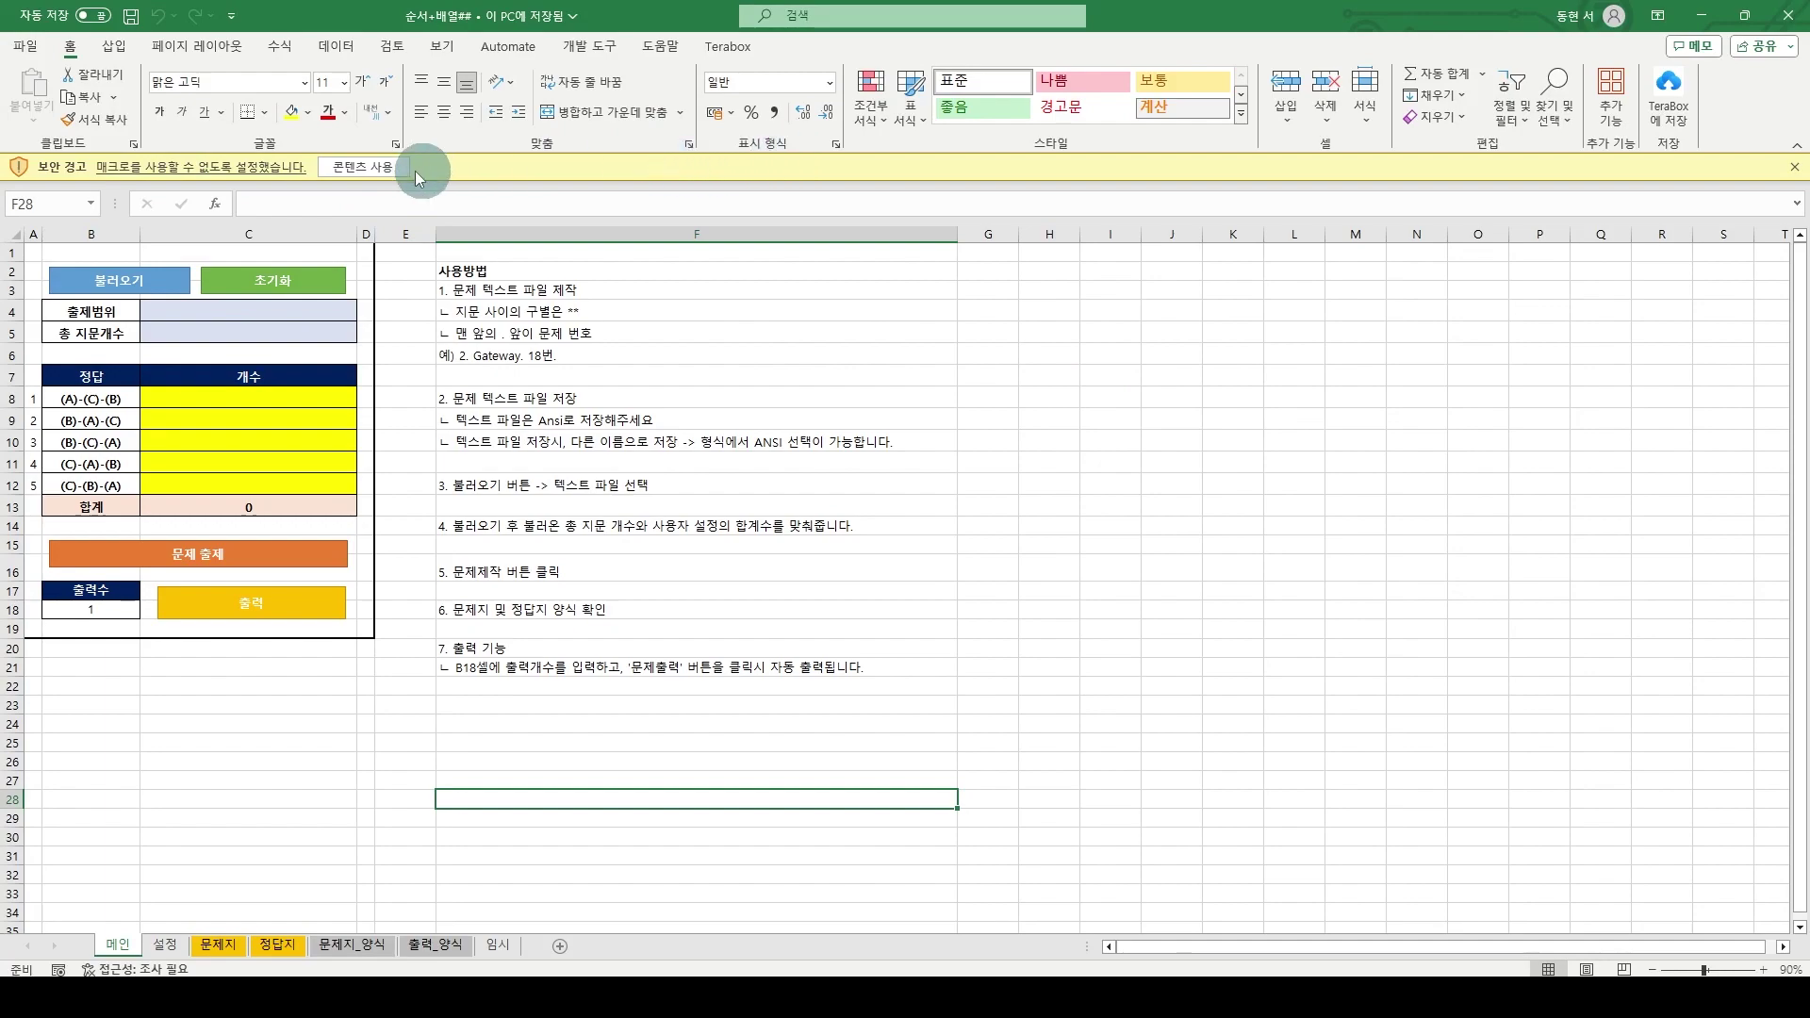
pyautogui.click(375, 170)
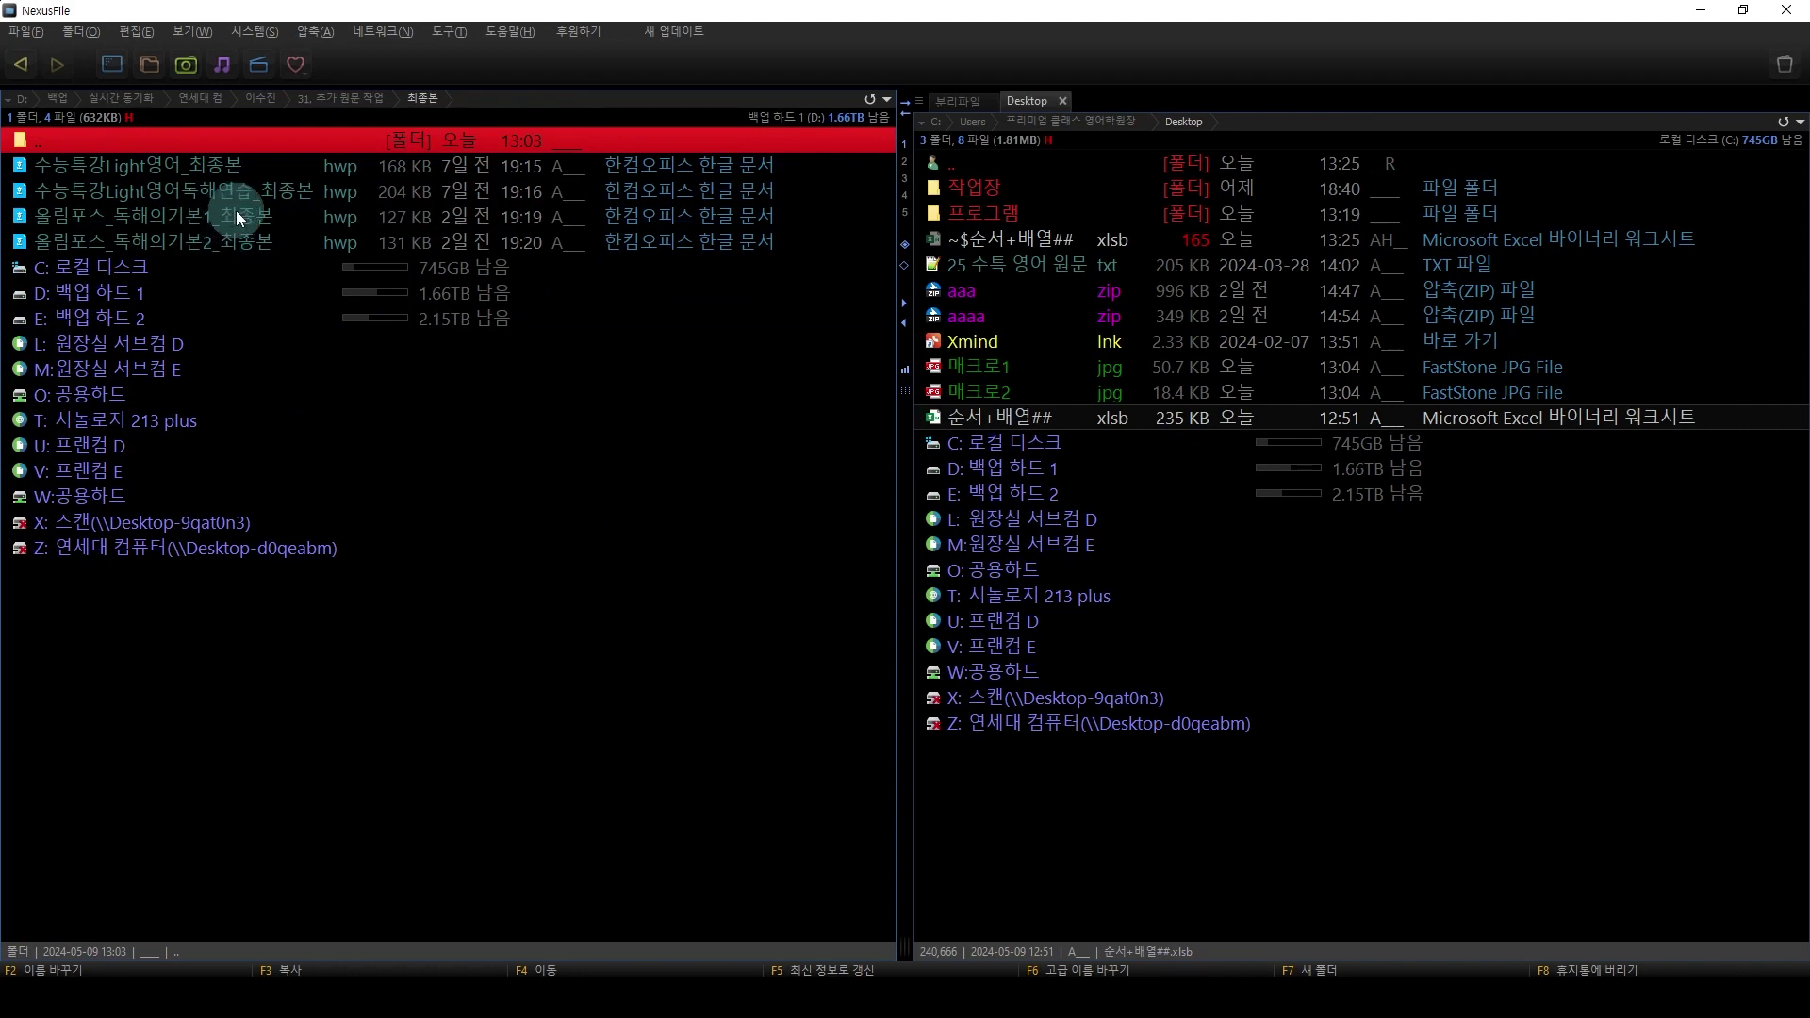
# Step: Open 수능특강Light영어_최종본.hwp from the 최종본 folder and check the label that begins the first passage
pyautogui.click(173, 165)
pyautogui.doubleClick(155, 165)
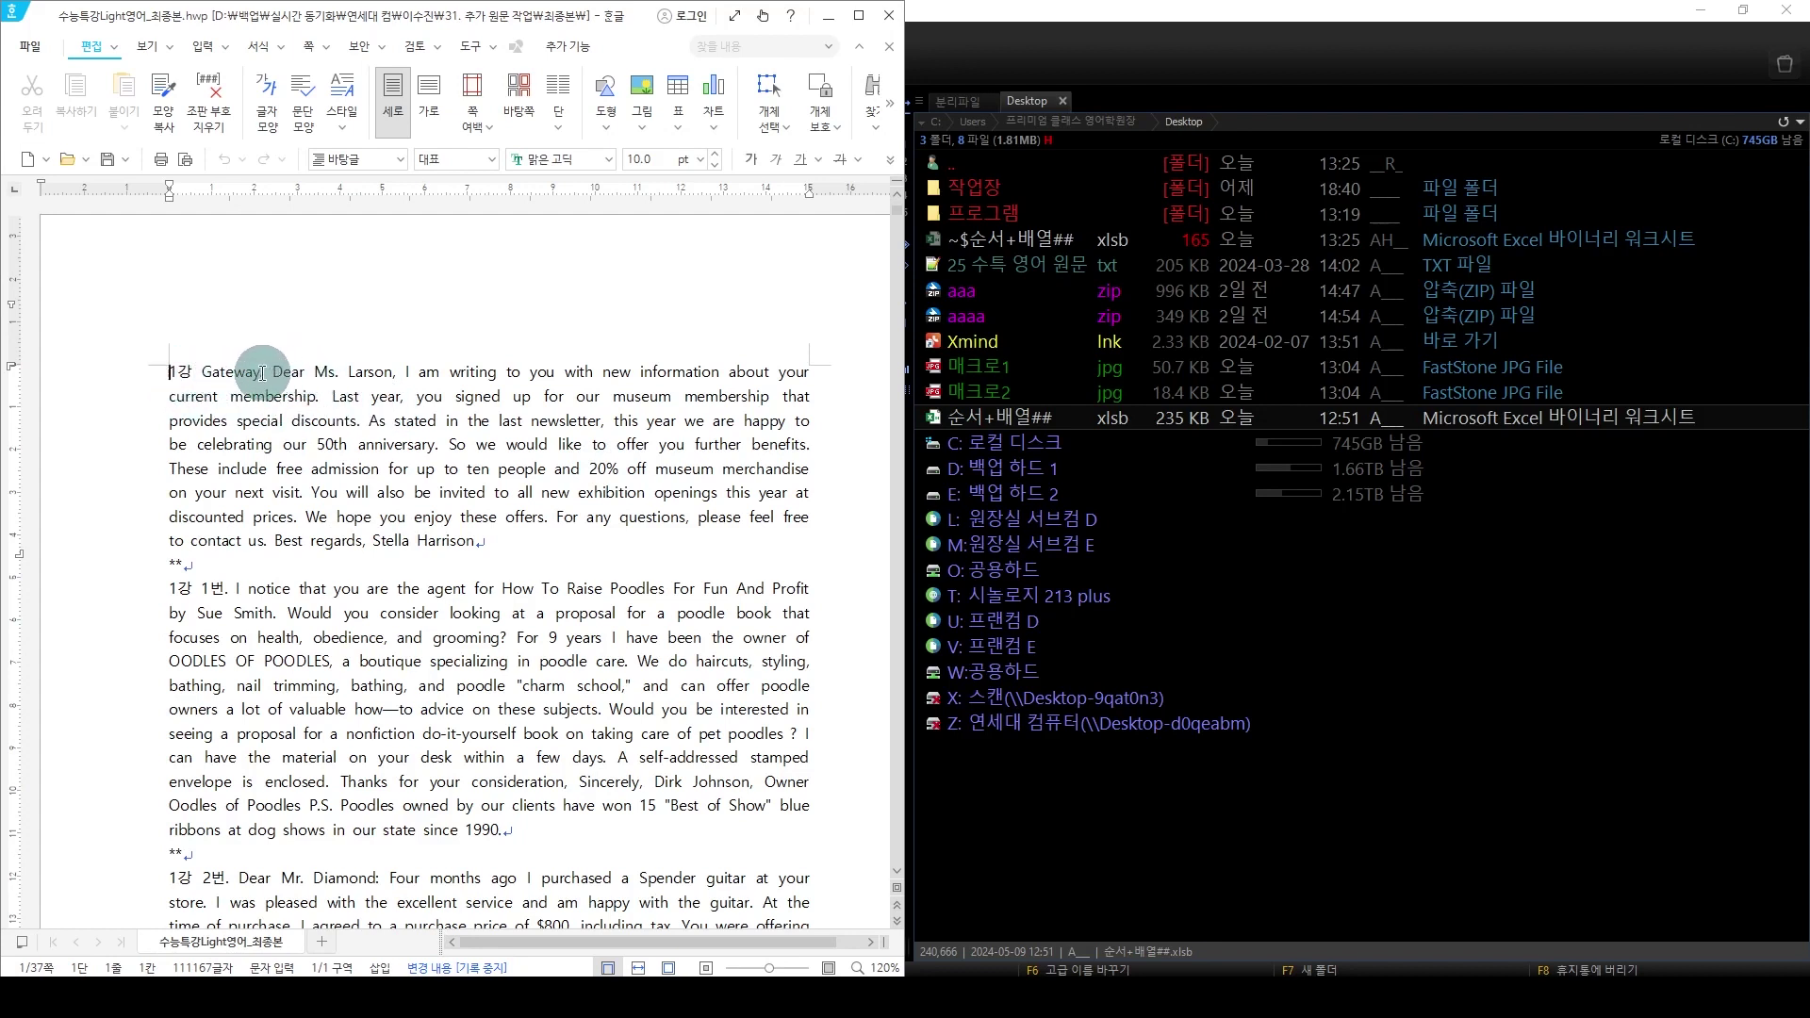
pyautogui.moveTo(263, 372); pyautogui.dragTo(162, 376)
pyautogui.click(332, 445)
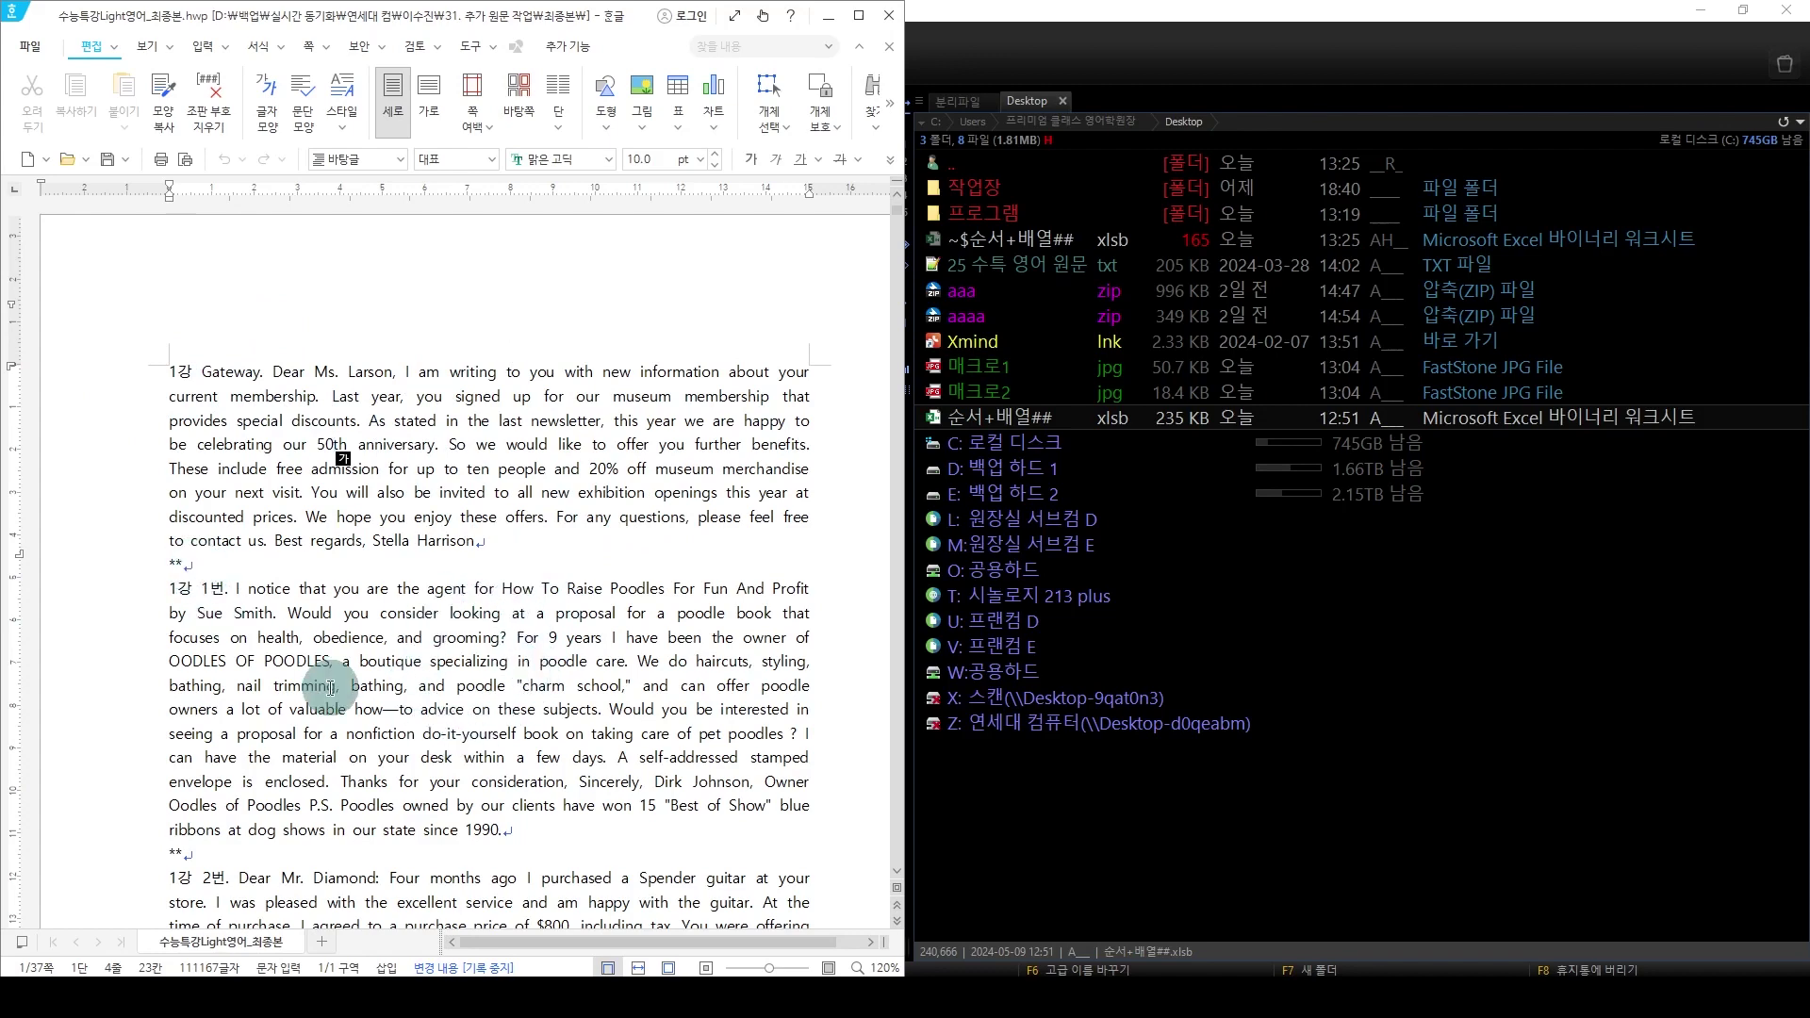
# Step: Examine how the passages in the Hangul document are numbered at the start and separated from each other
pyautogui.scroll(-2, 398, 669)
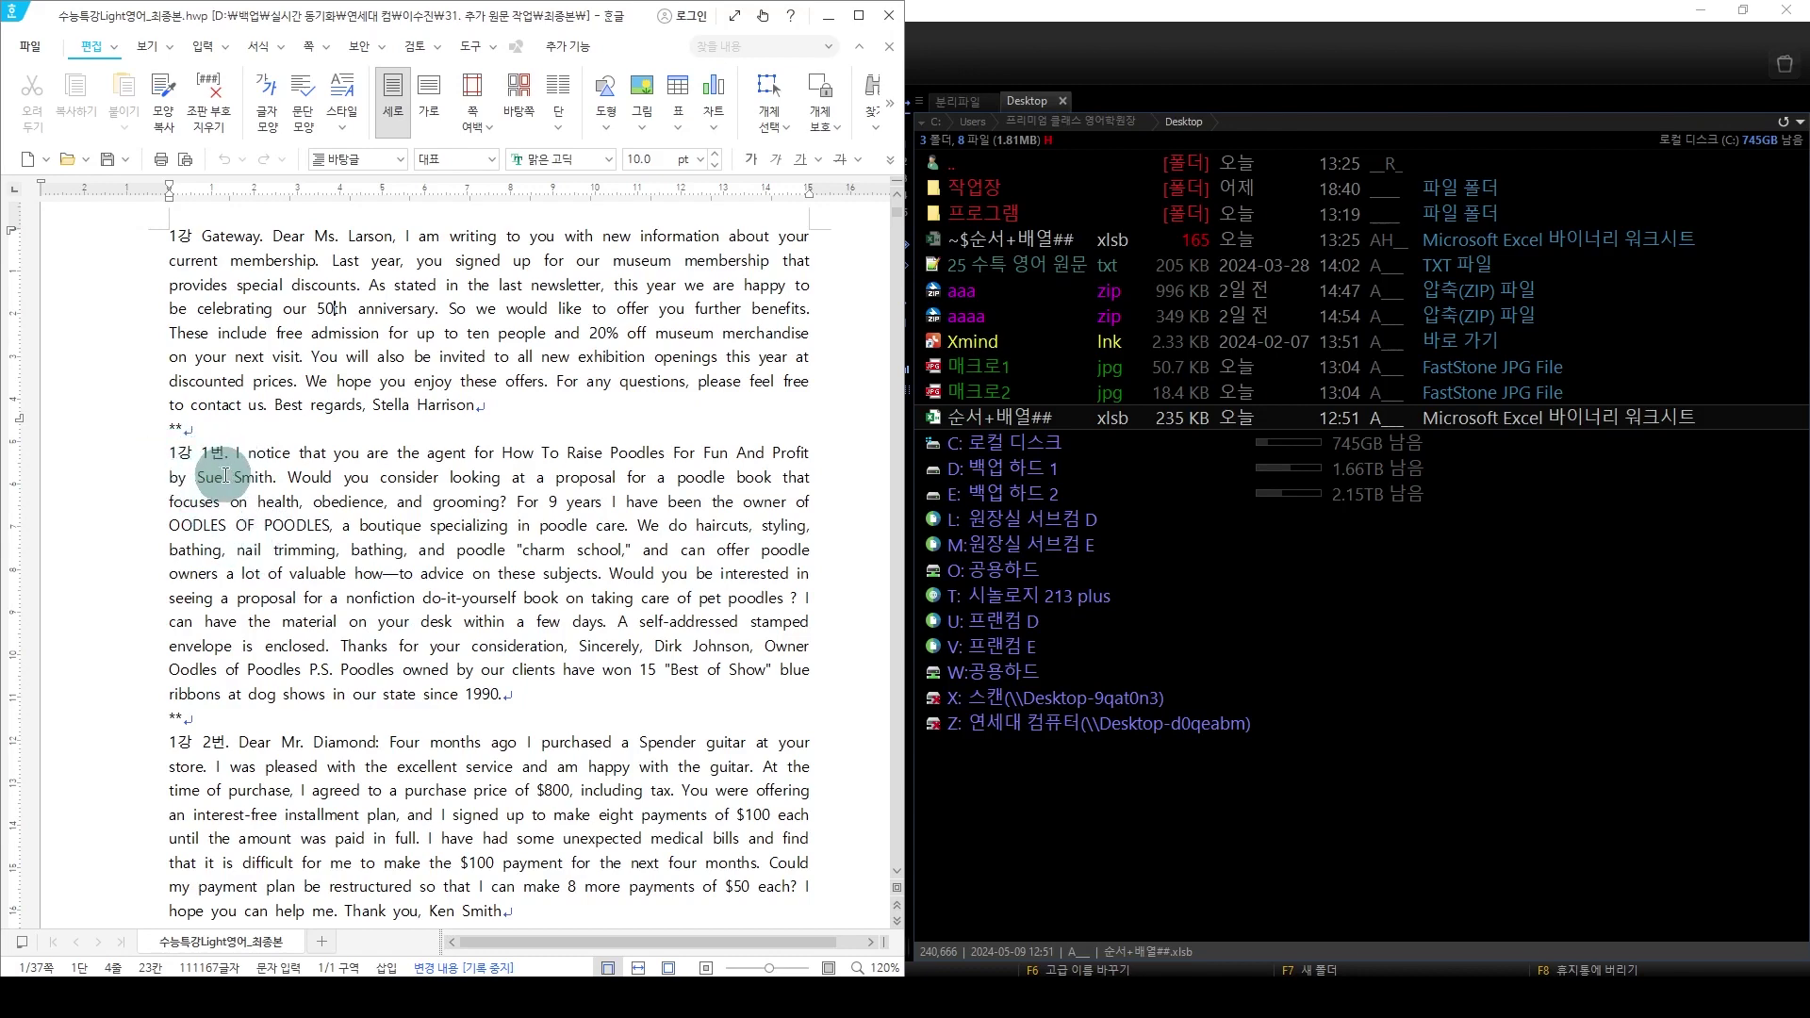
pyautogui.press('Hangul')
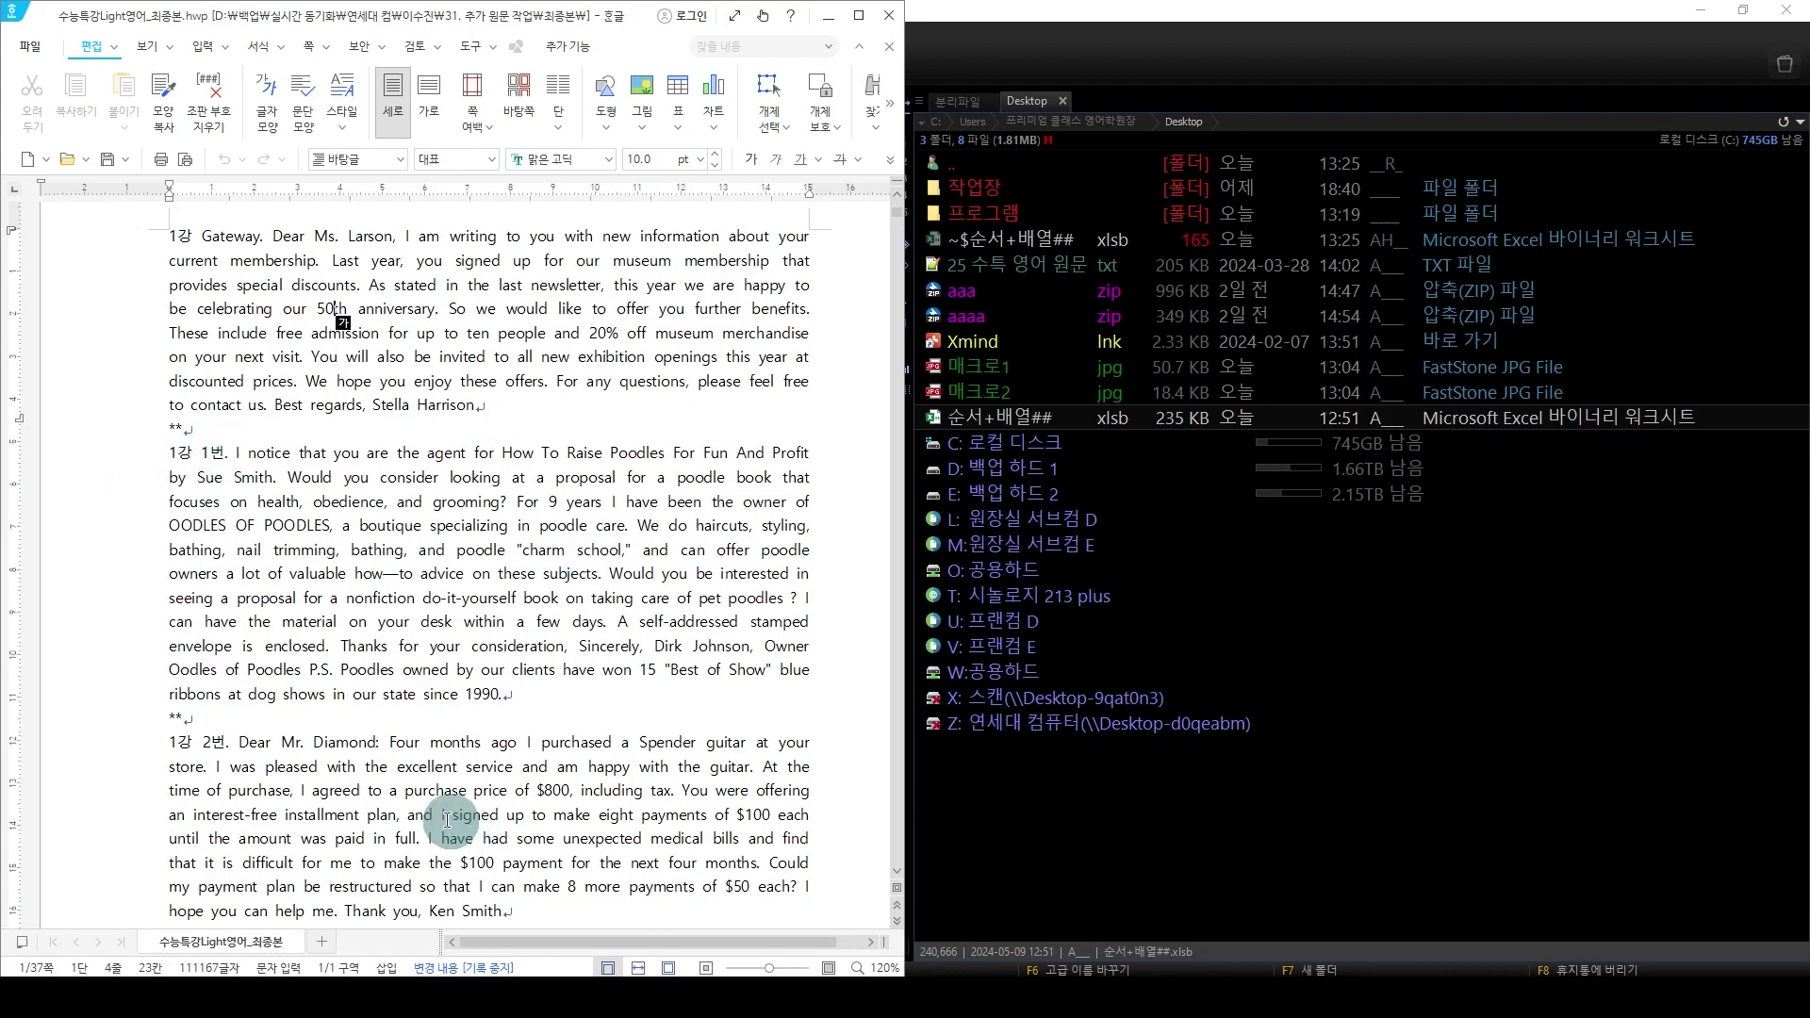
pyautogui.scroll(-3, 258, 616)
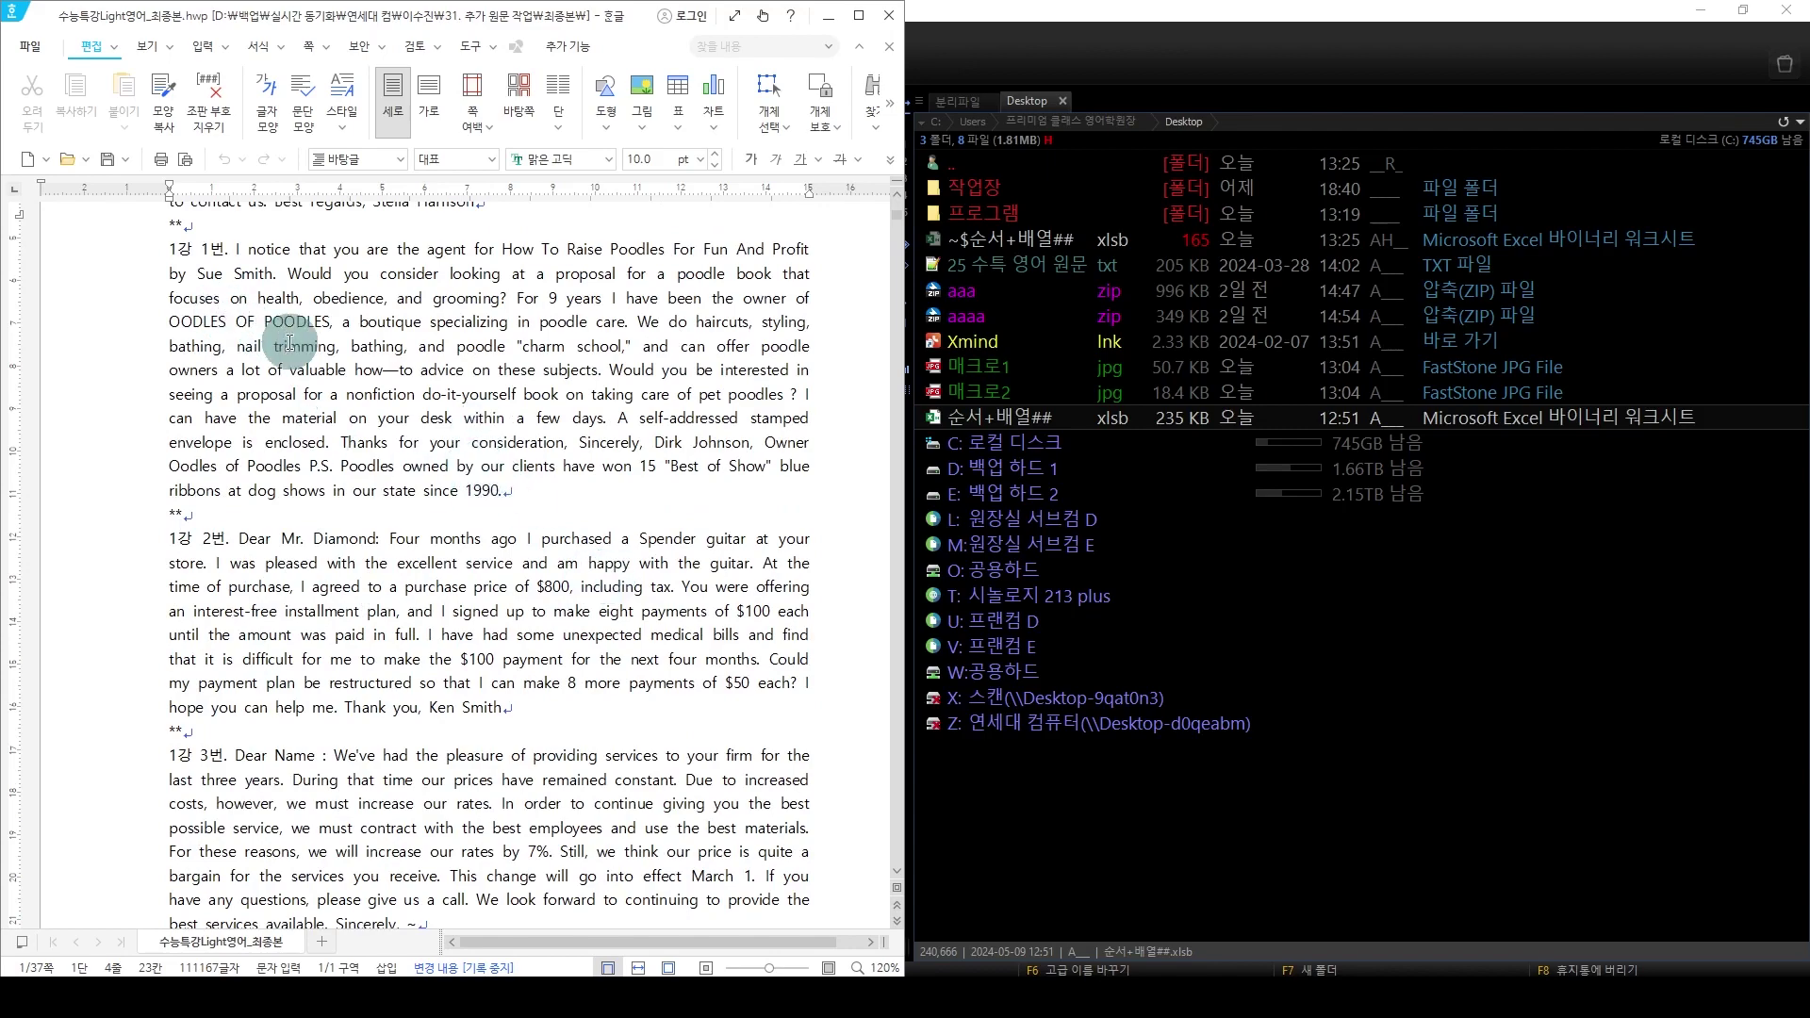
pyautogui.scroll(2, 290, 343)
pyautogui.scroll(-3, 274, 396)
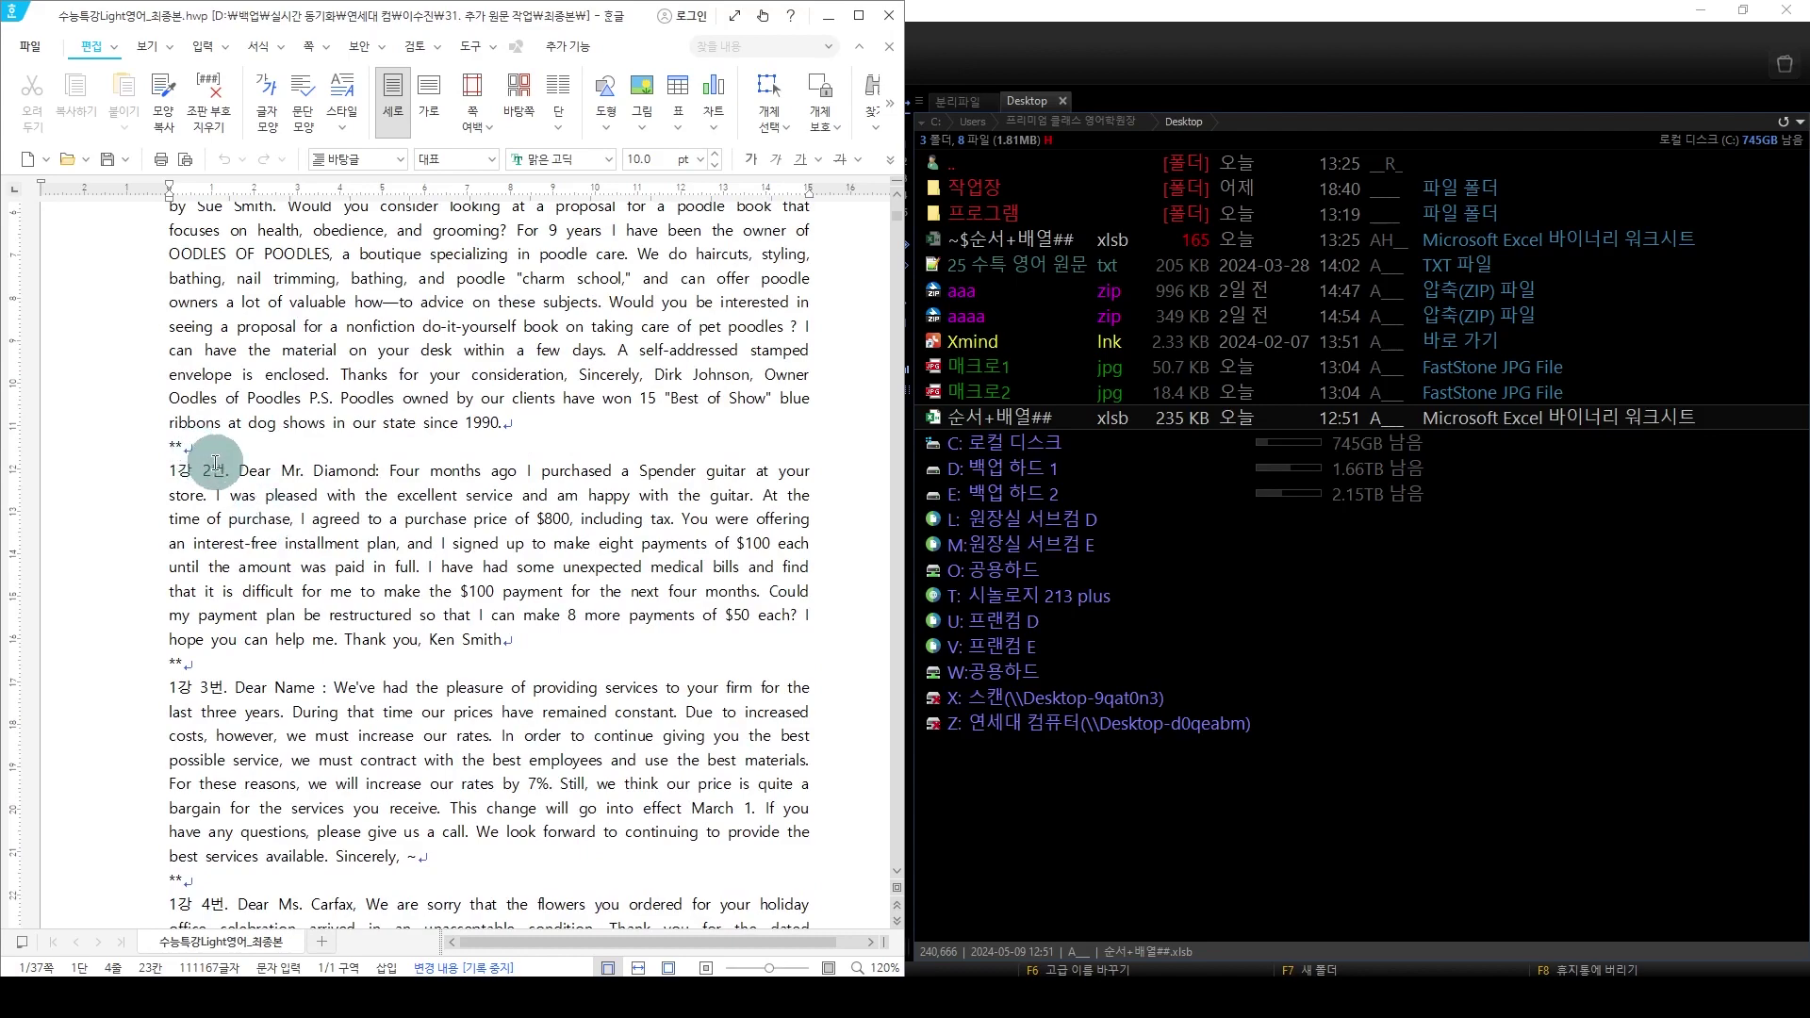
pyautogui.scroll(-13, 471, 471)
pyautogui.scroll(5, 496, 489)
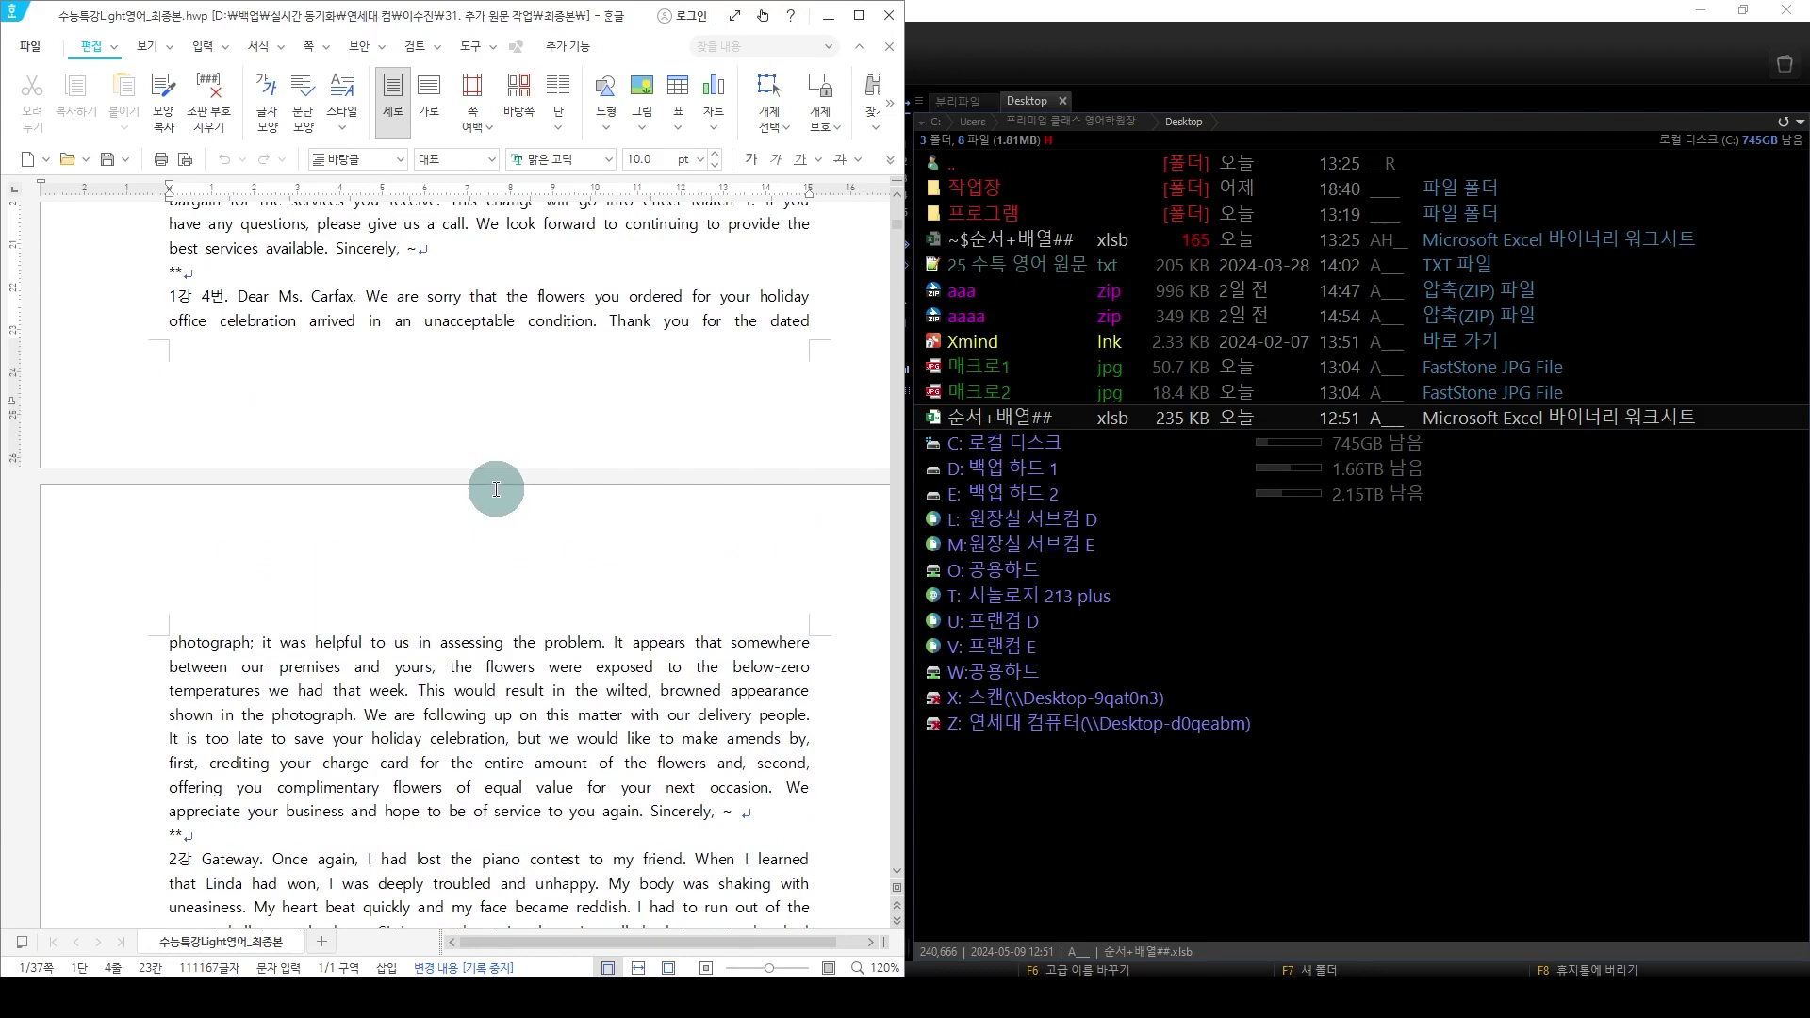
pyautogui.scroll(10, 500, 481)
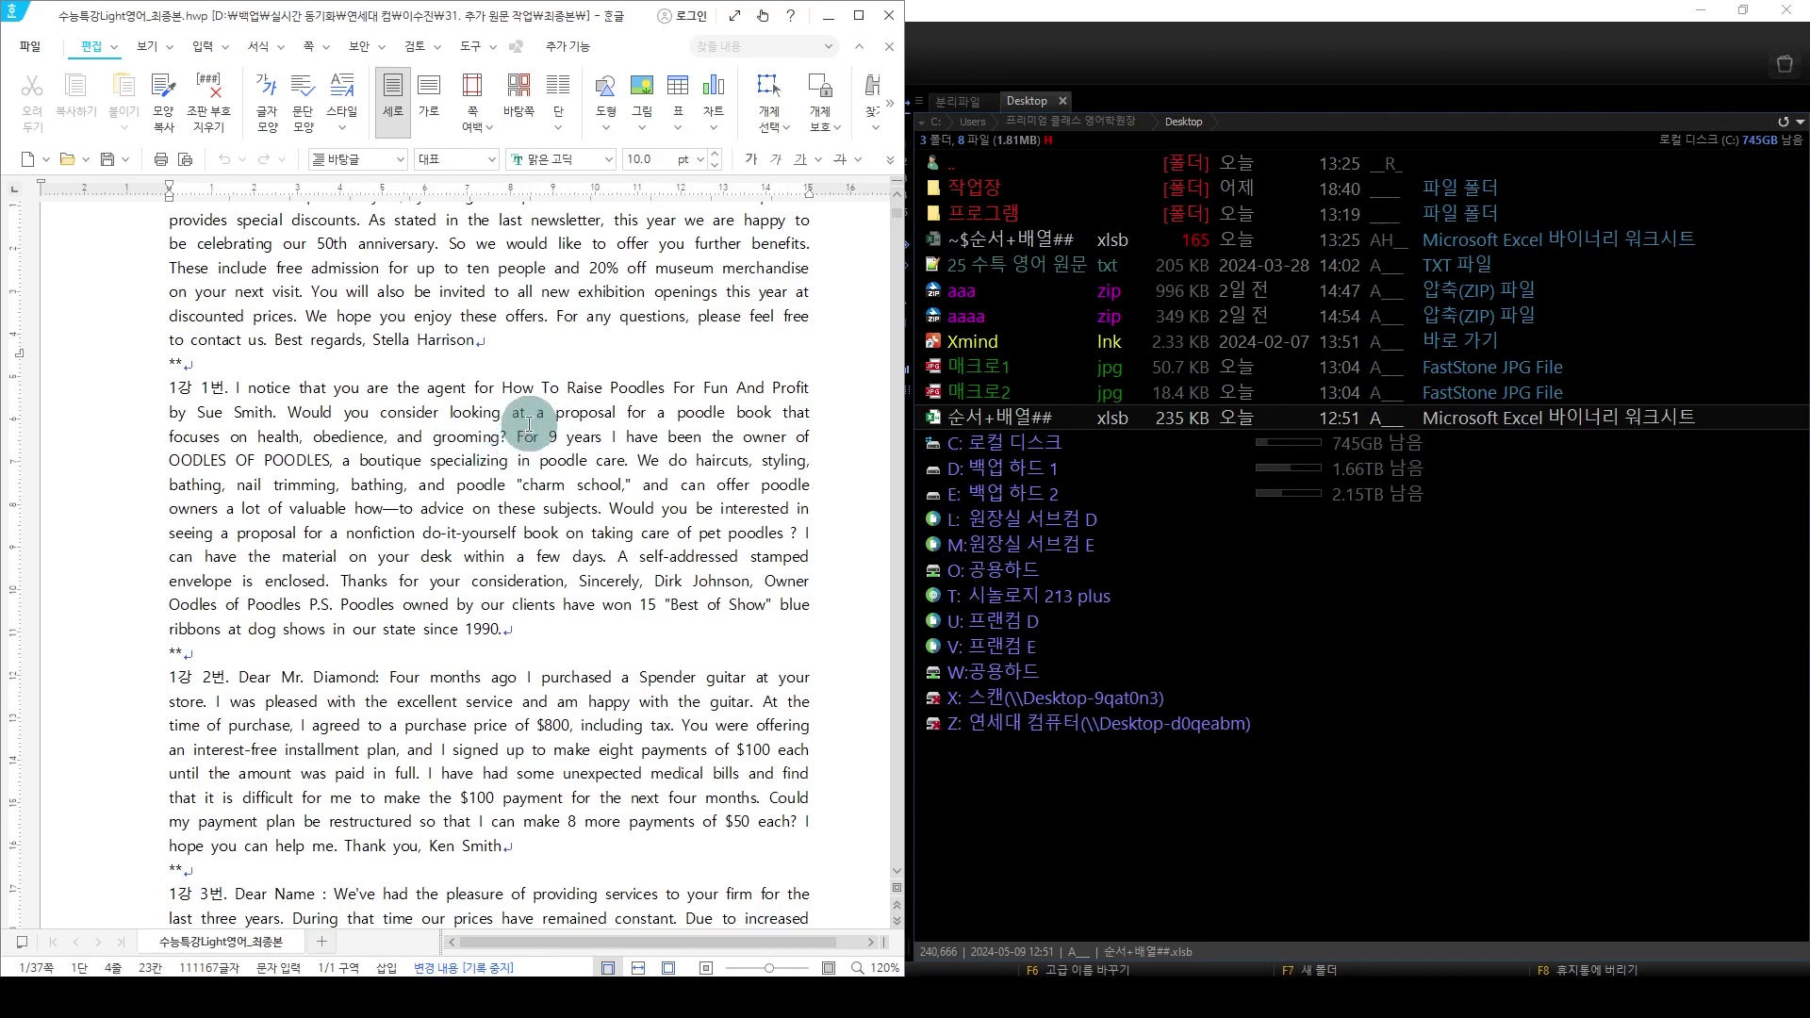
pyautogui.press('Hangul')
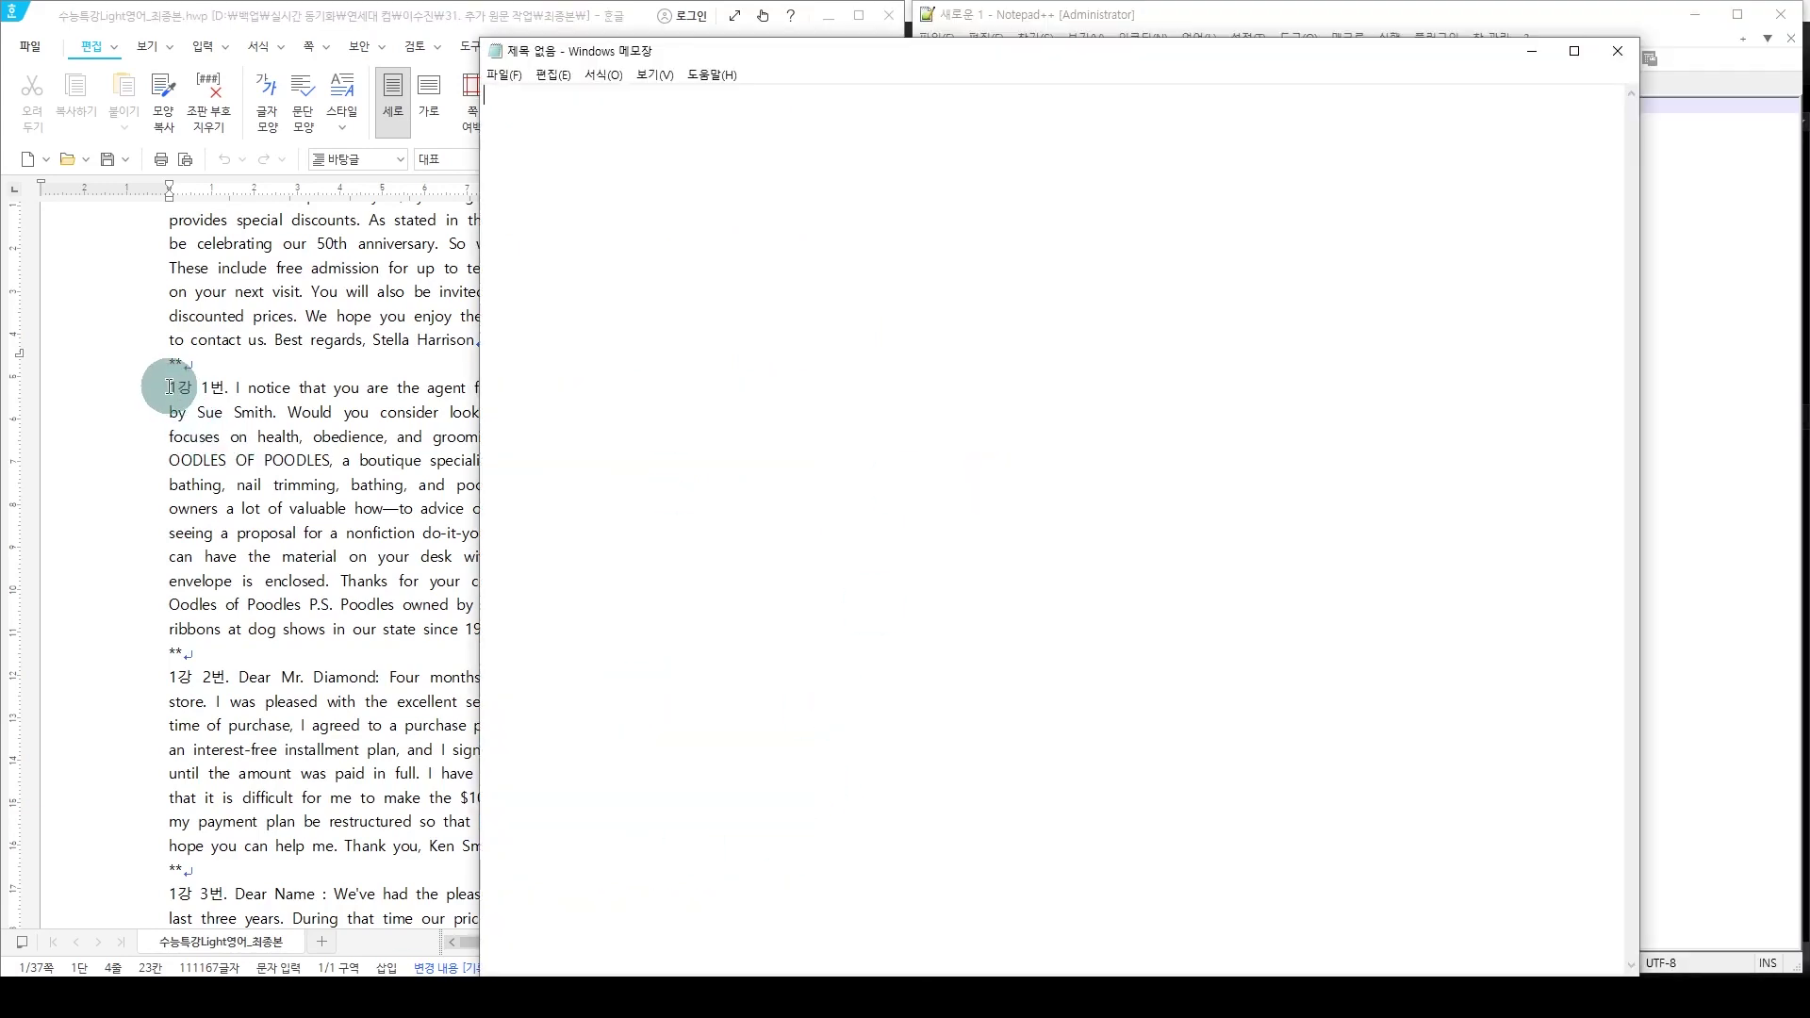
# Step: Copy the 1강 1번 and 1강 2번 passages with their ** separators into a blank Notepad file and discard that file
pyautogui.moveTo(170, 387); pyautogui.dragTo(658, 858)
pyautogui.click(1130, 355)
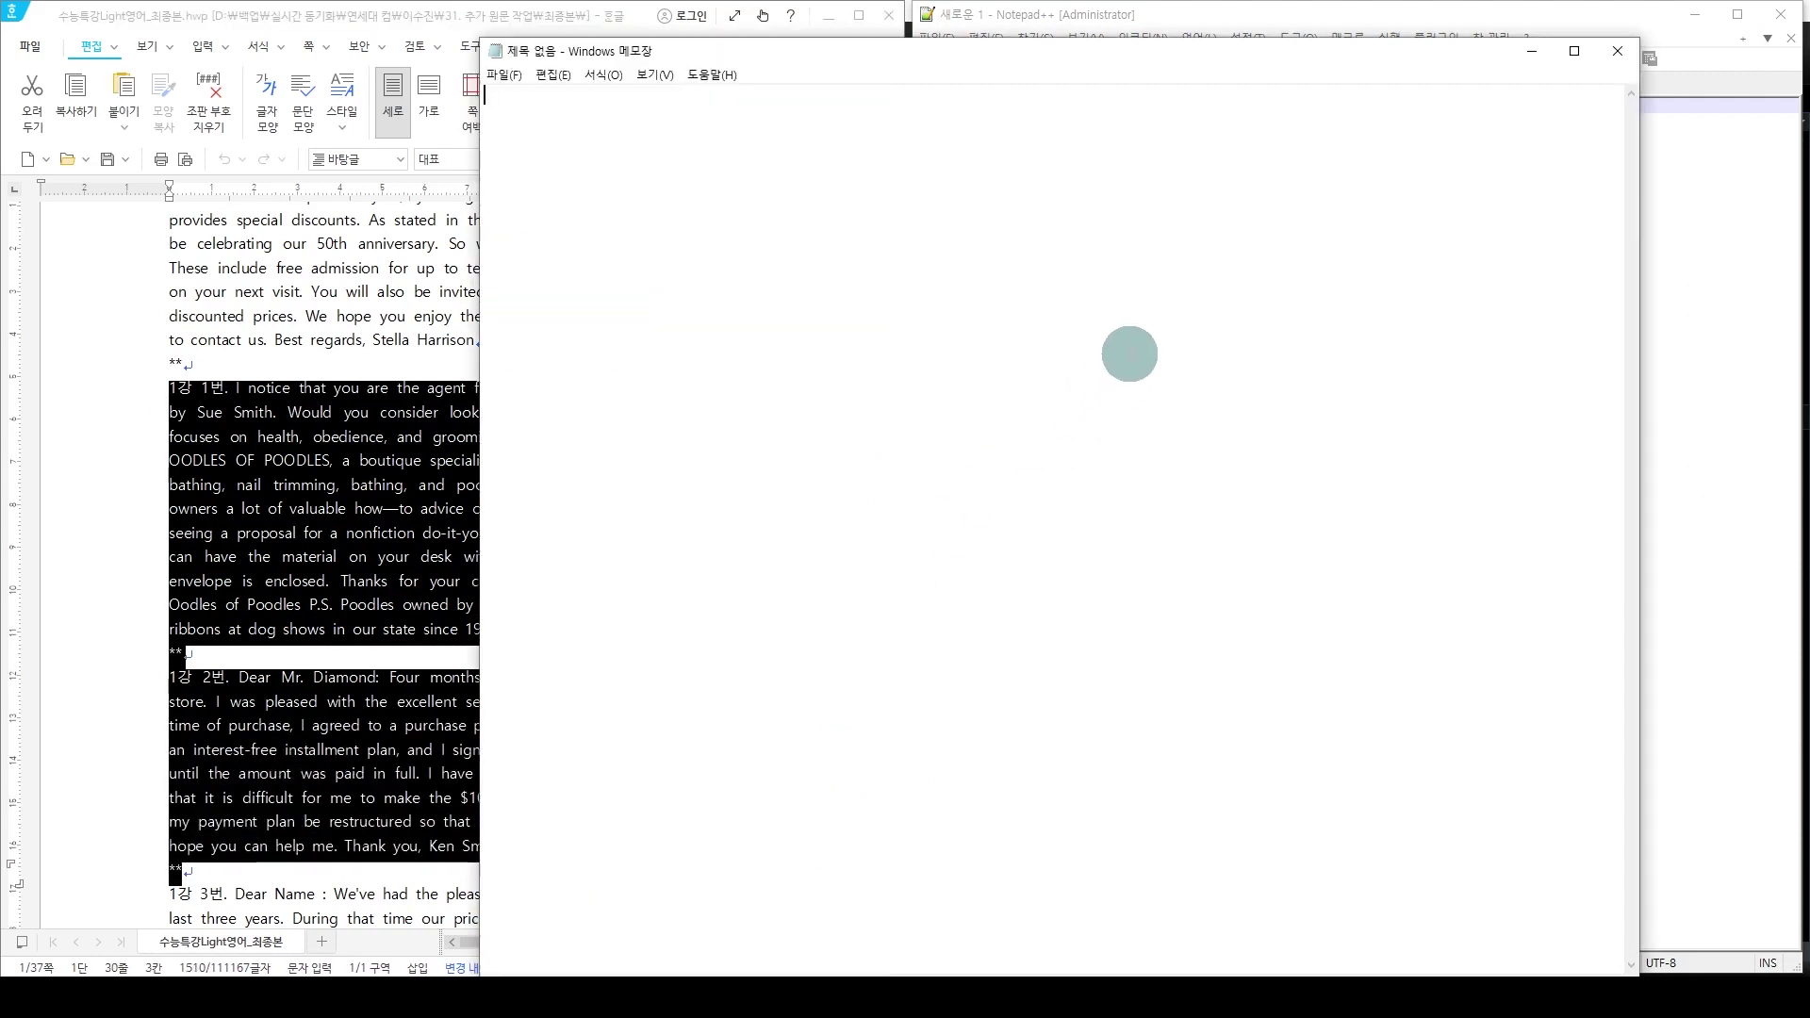
pyautogui.hotkey('ctrl', 'v')
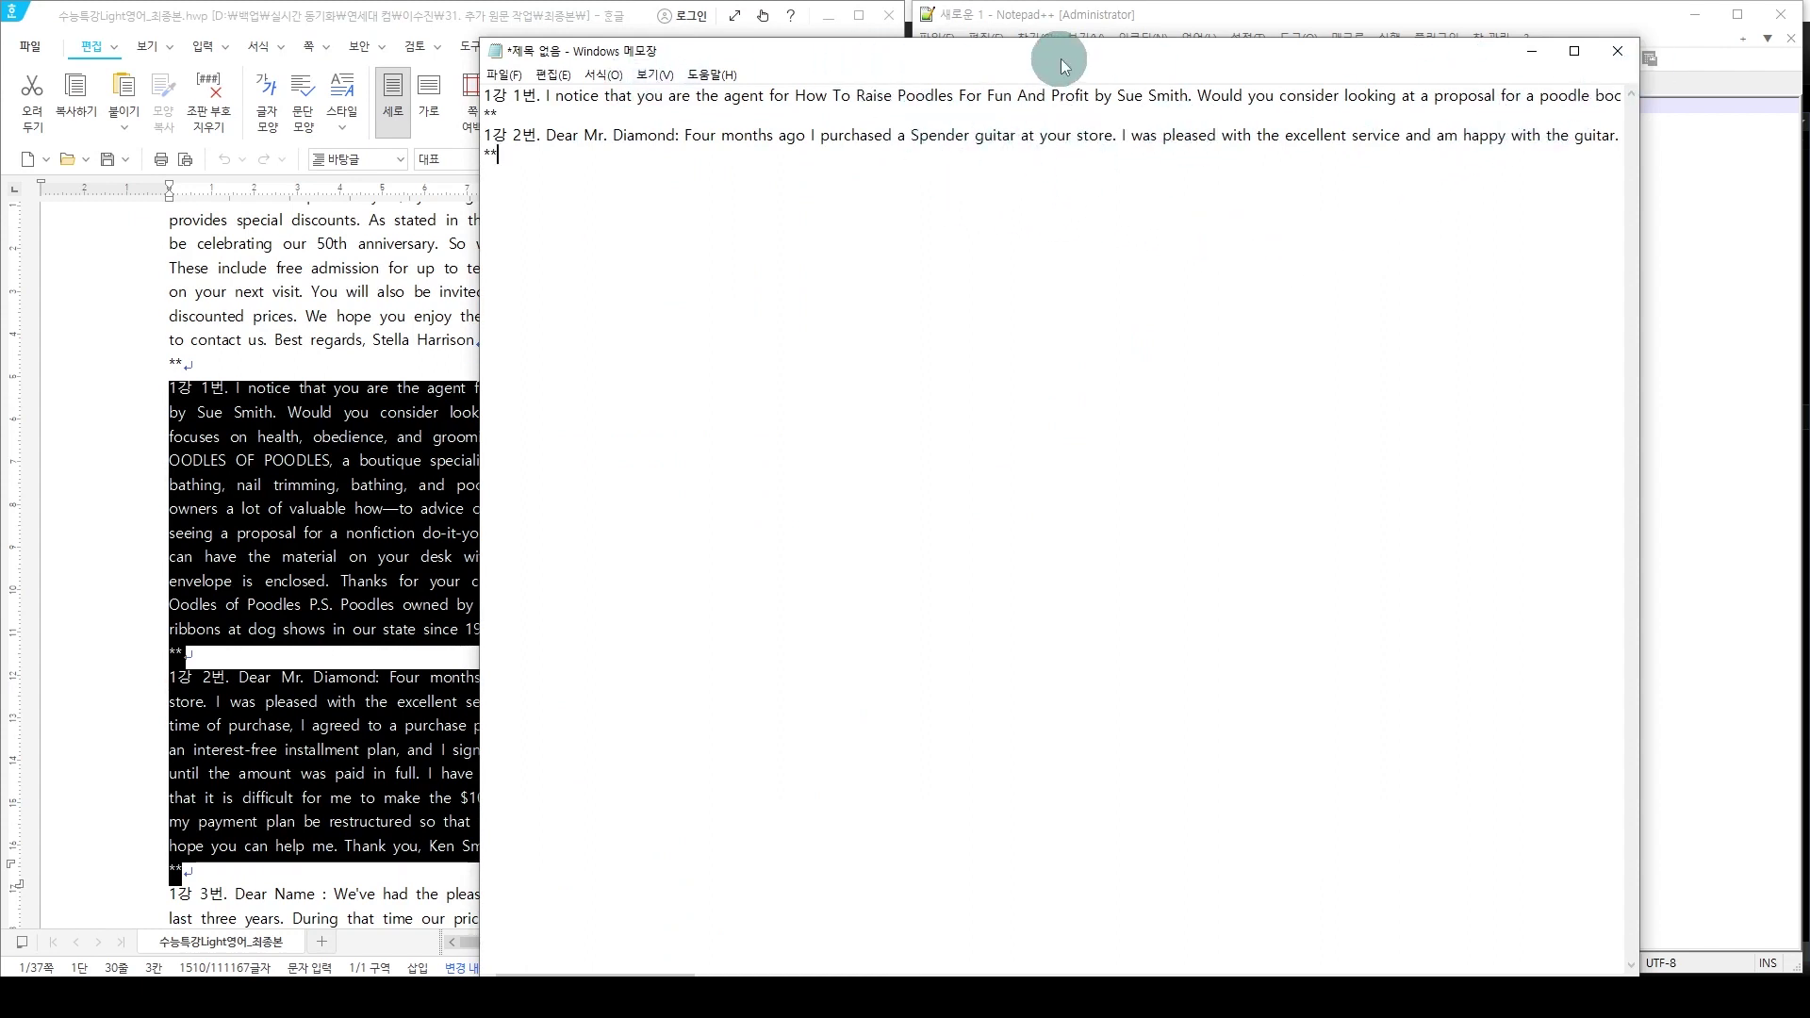
pyautogui.click(1618, 52)
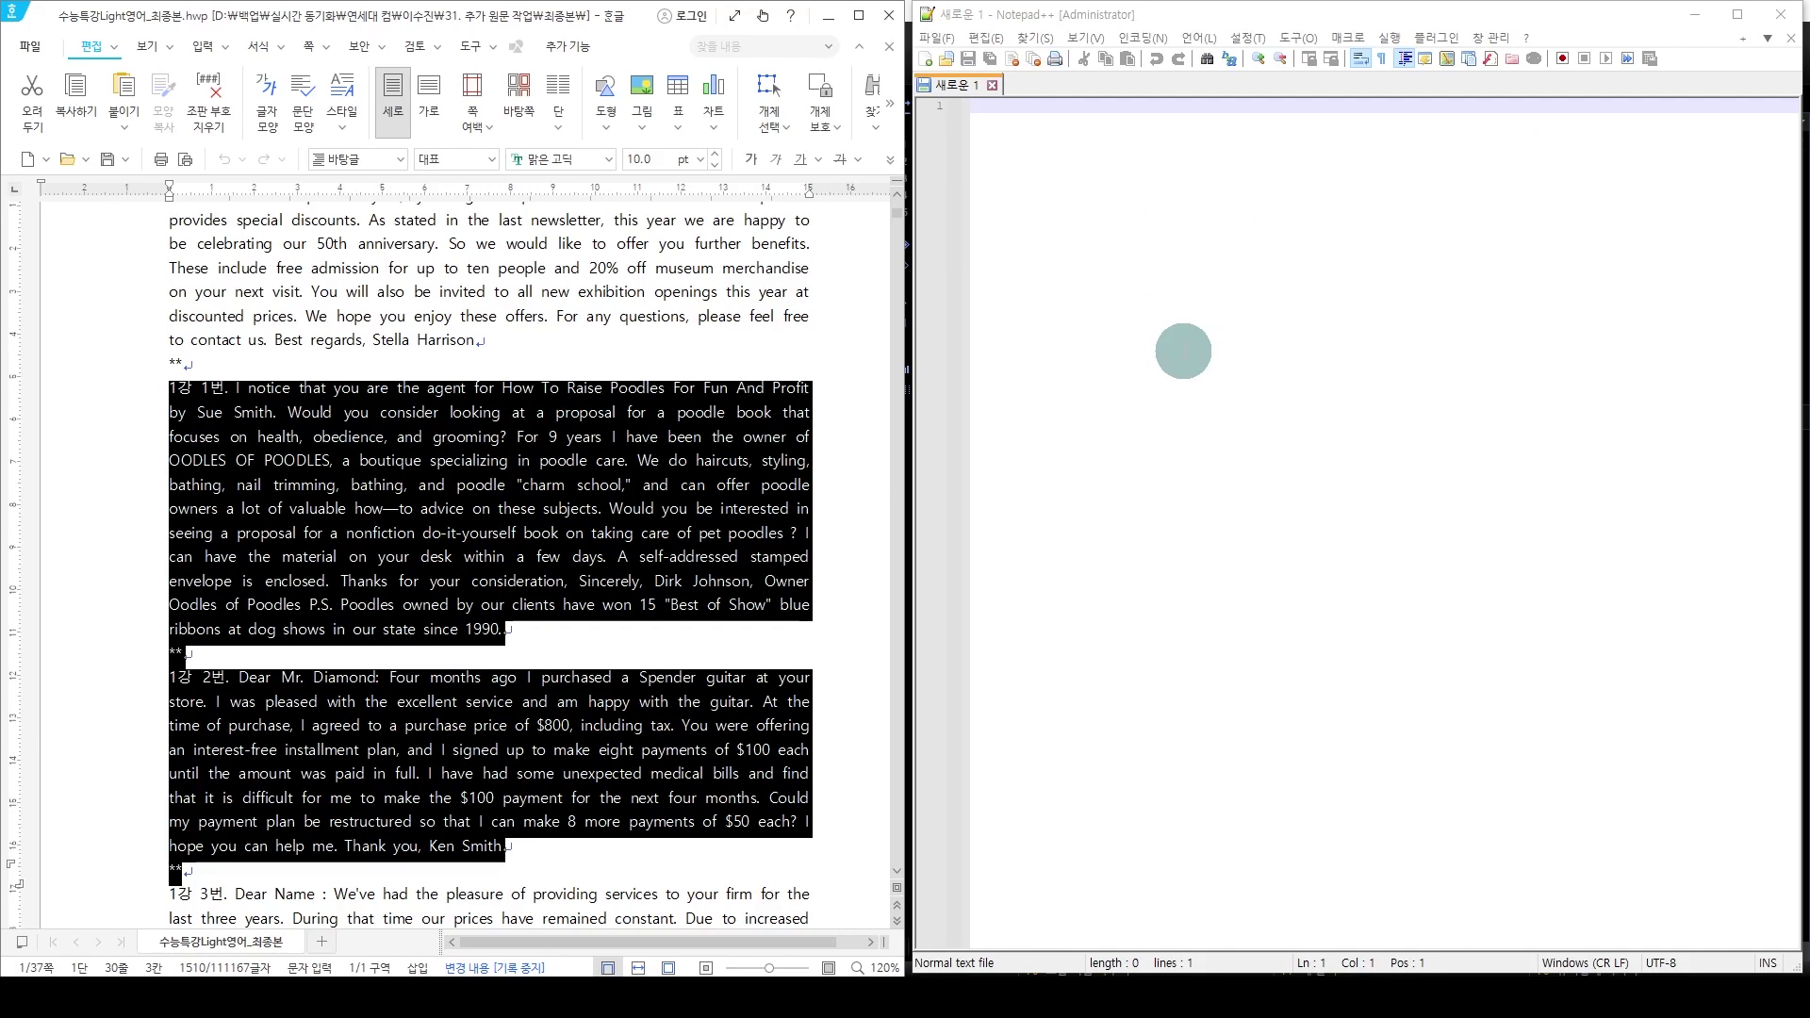
# Step: Copy the entire Hangul document text into the blank Notepad++ file
pyautogui.click(1126, 14)
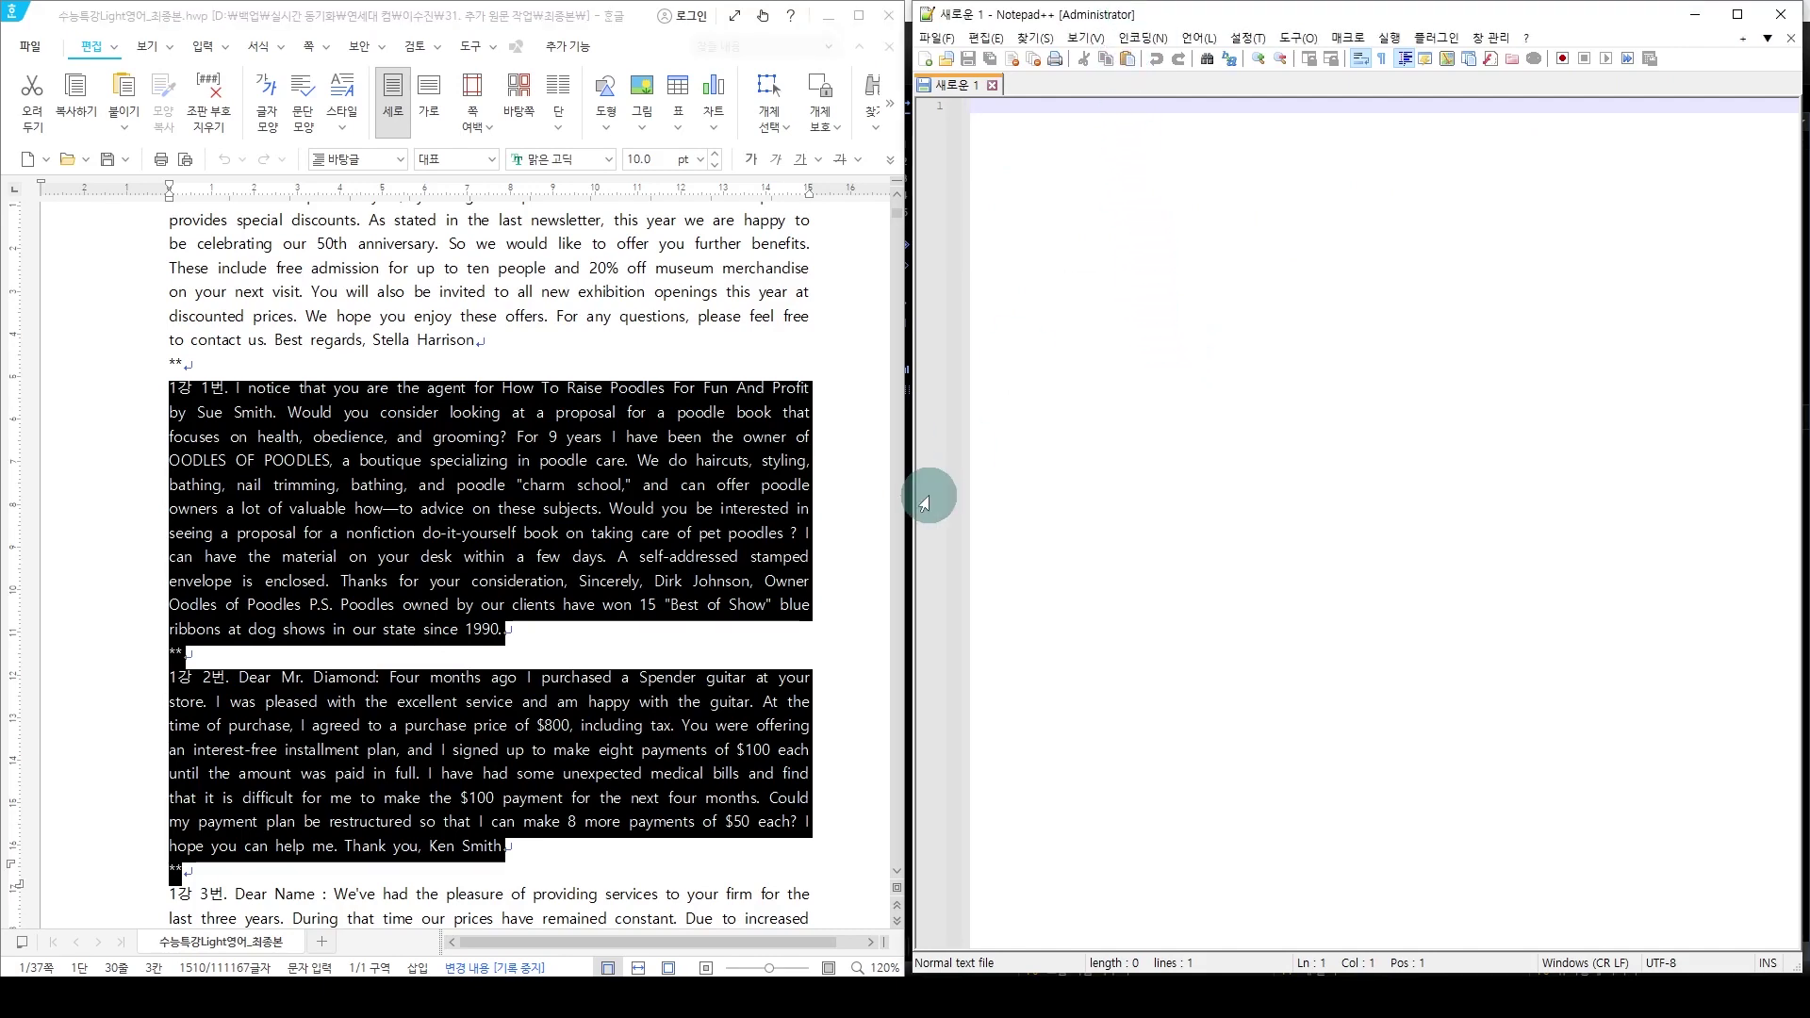
pyautogui.hotkey('ctrl', 'a')
pyautogui.click(1031, 106)
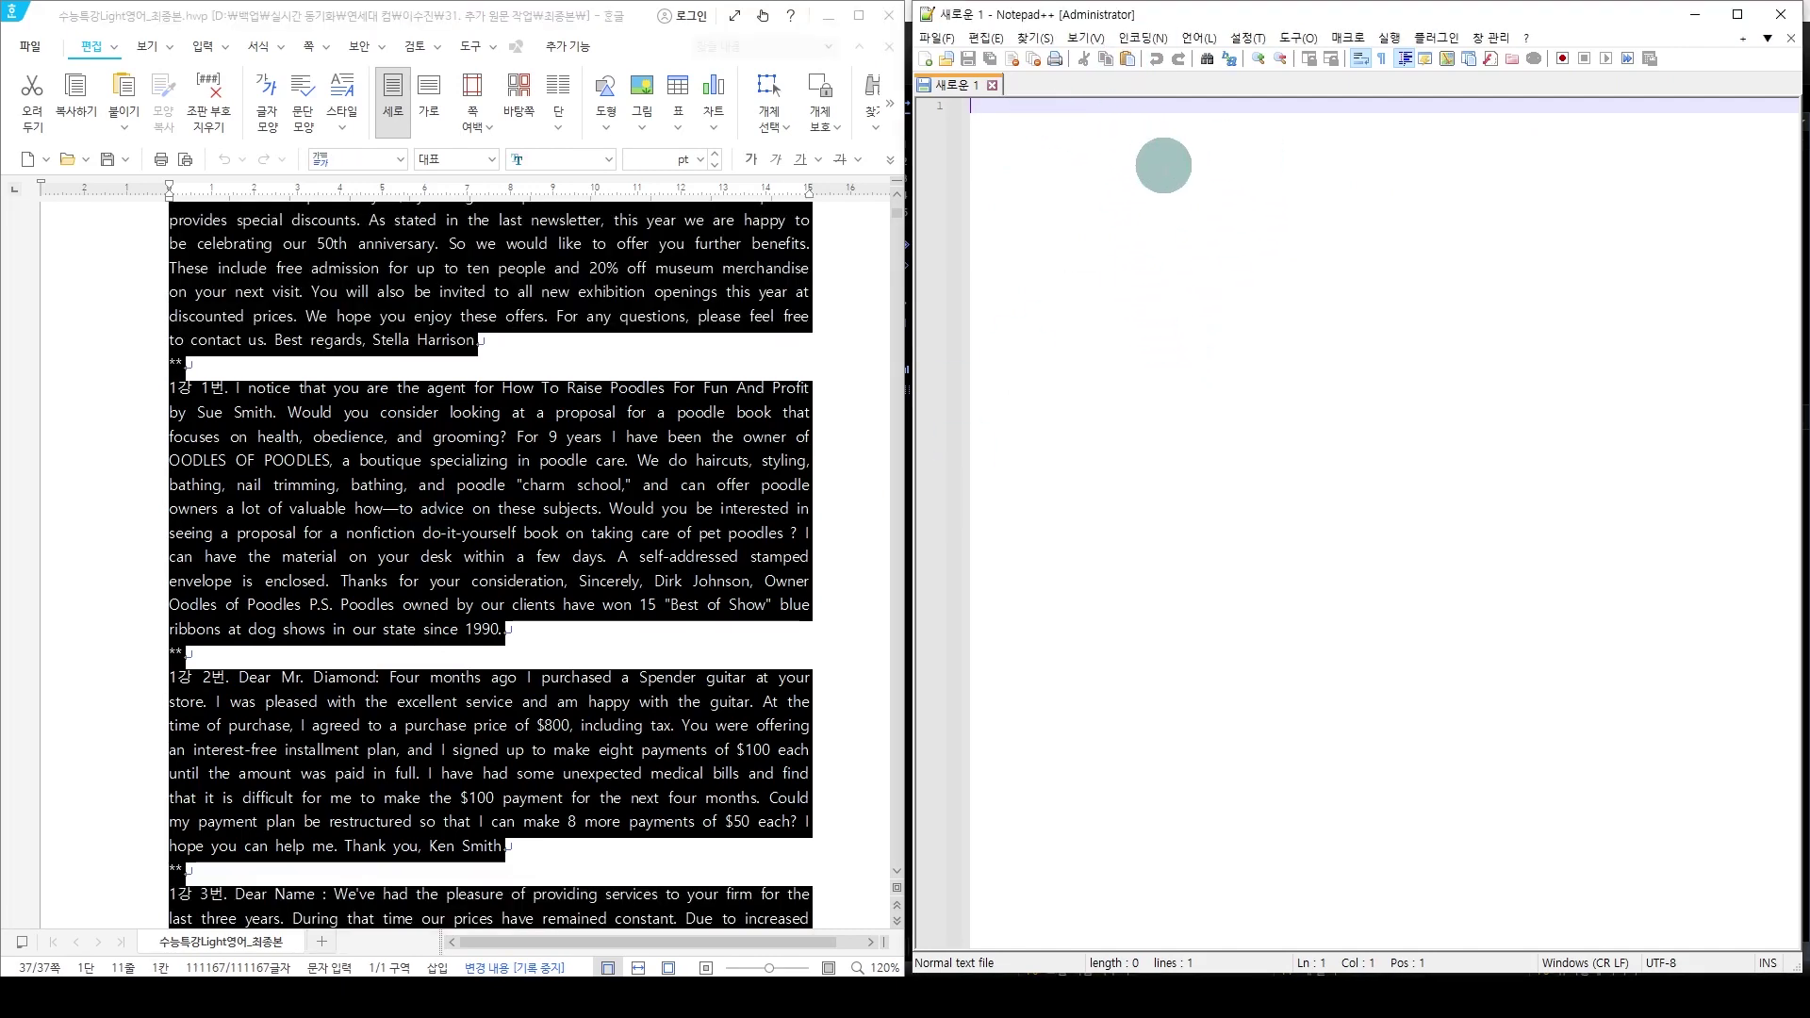
pyautogui.hotkey('ctrl', 'v')
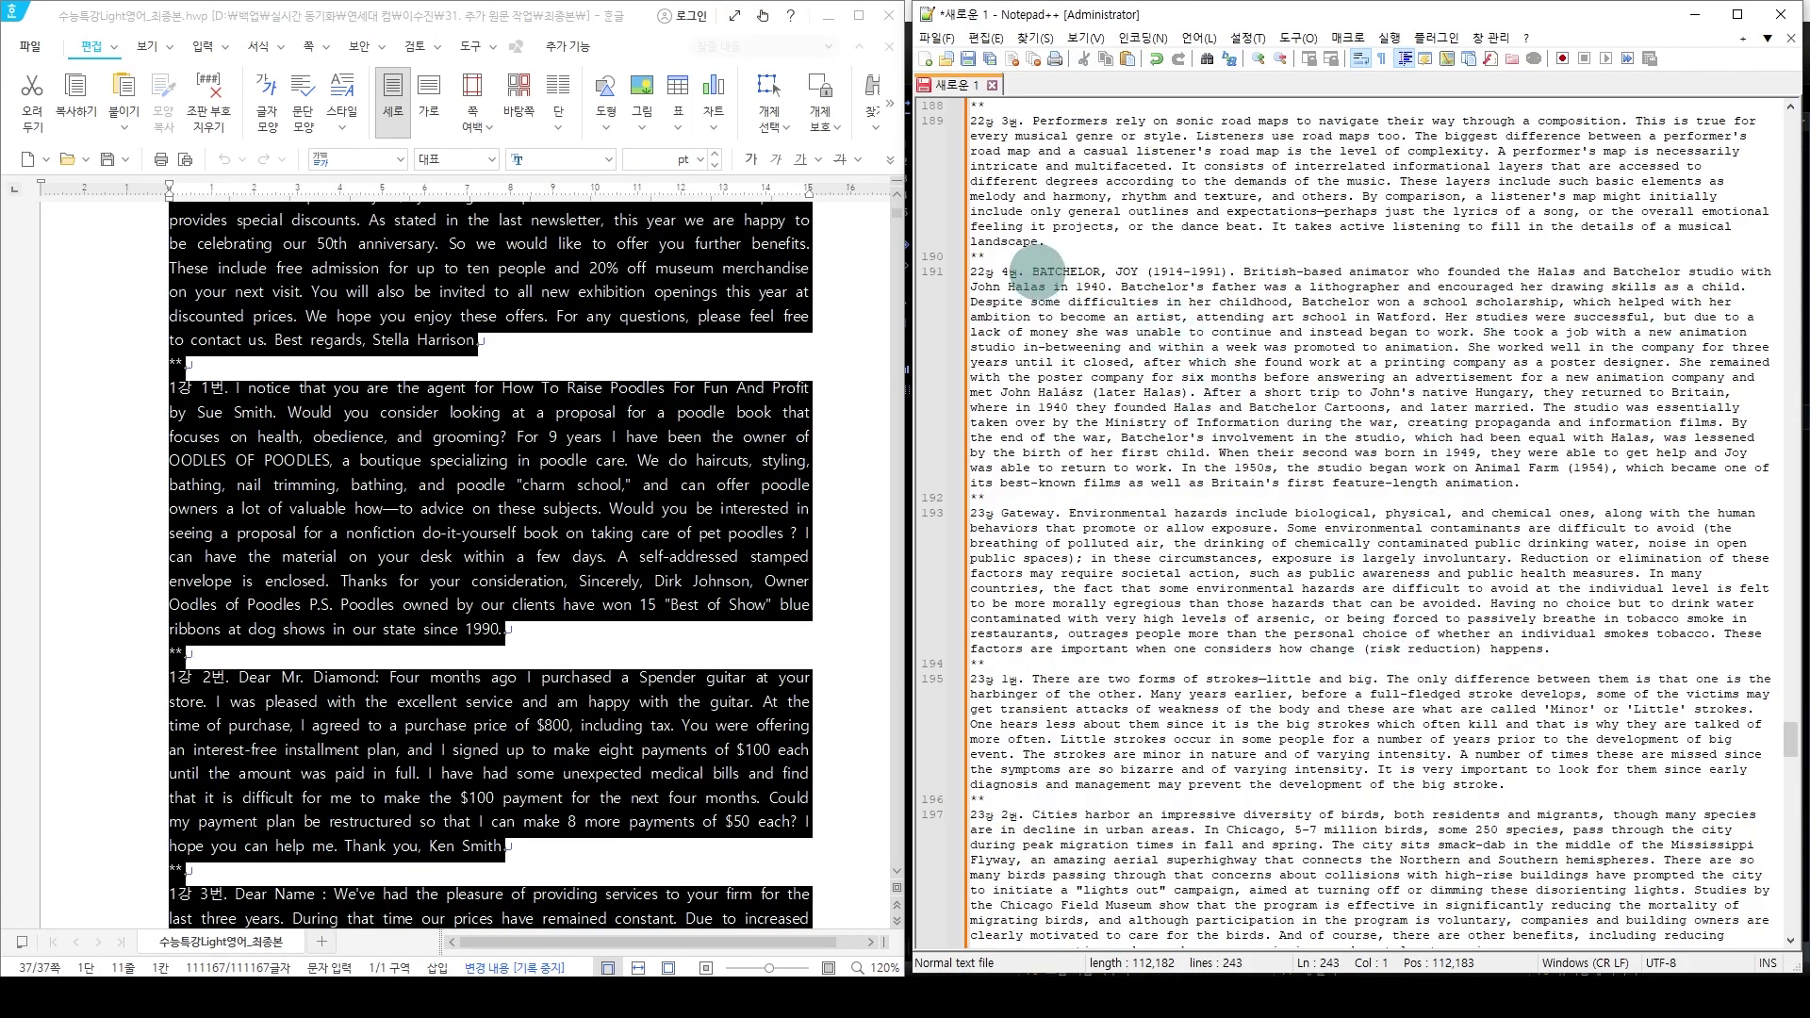
# Step: Save the pasted text to the Desktop as a normal text file named bbb and close Notepad++
pyautogui.click(971, 60)
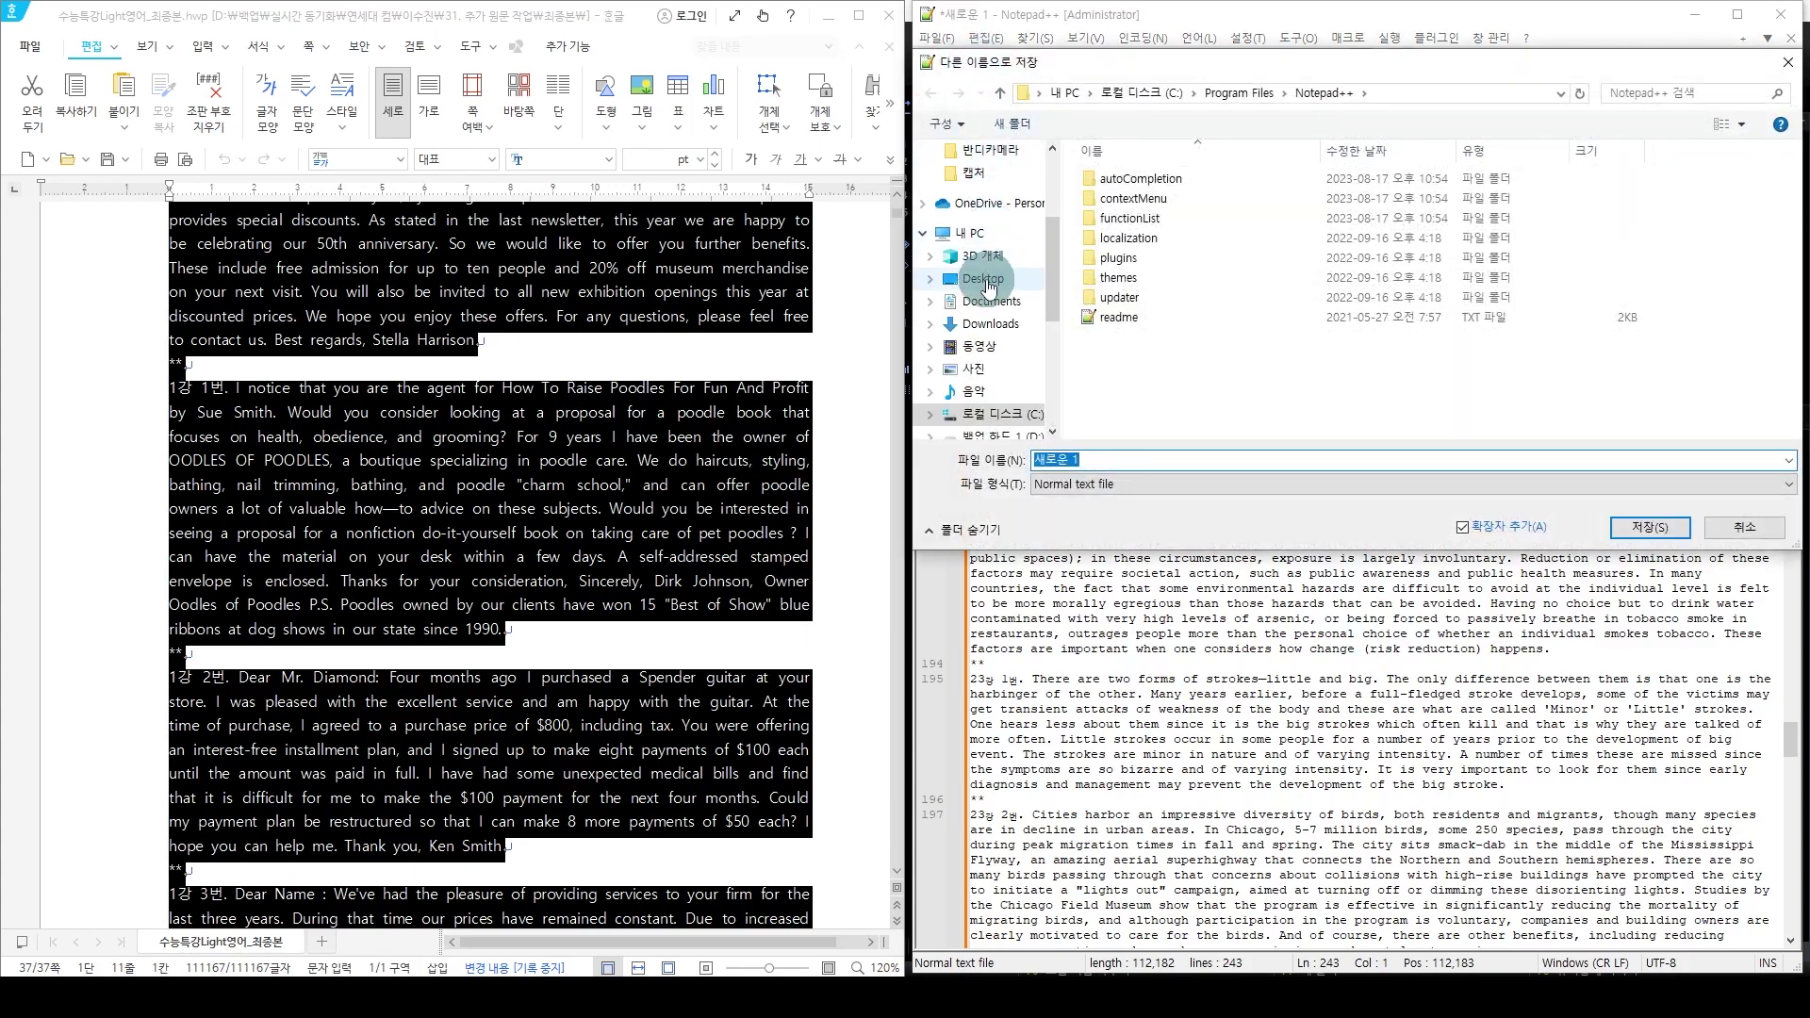
pyautogui.click(984, 281)
pyautogui.click(1138, 458)
pyautogui.hotkey('ctrl', 'a')
pyautogui.write('b')
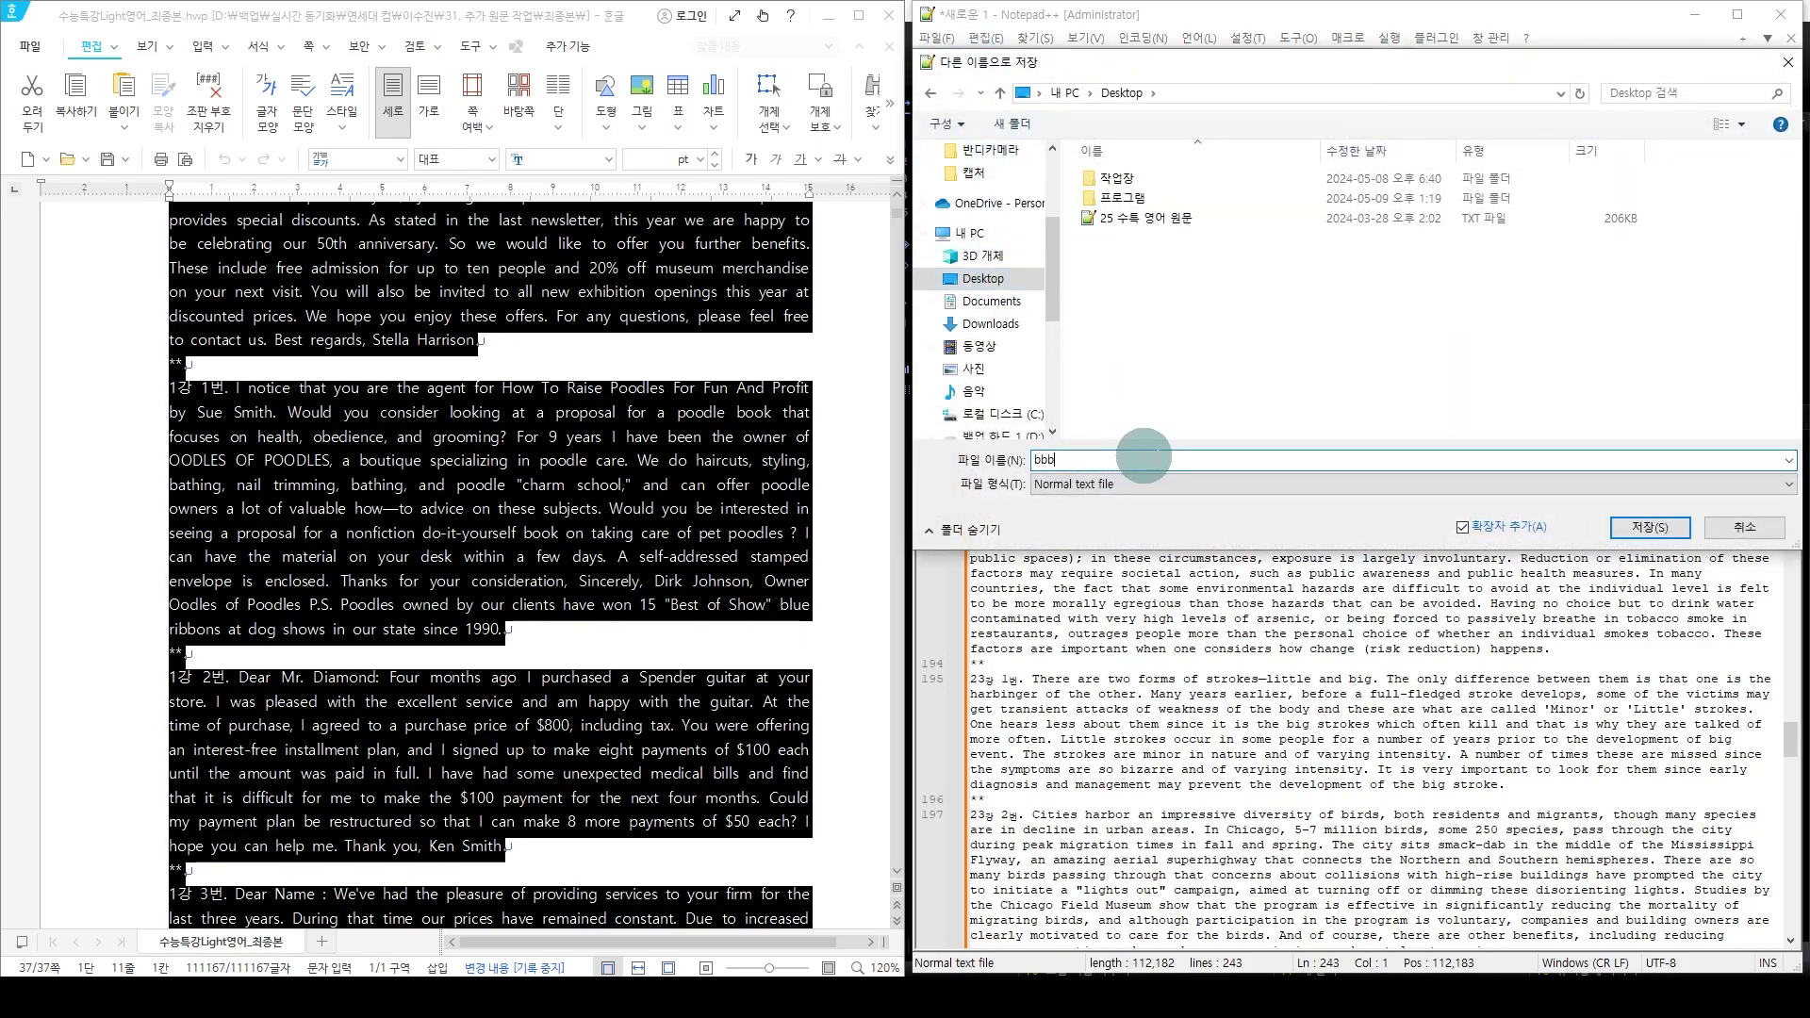
pyautogui.write('bb')
pyautogui.click(1650, 527)
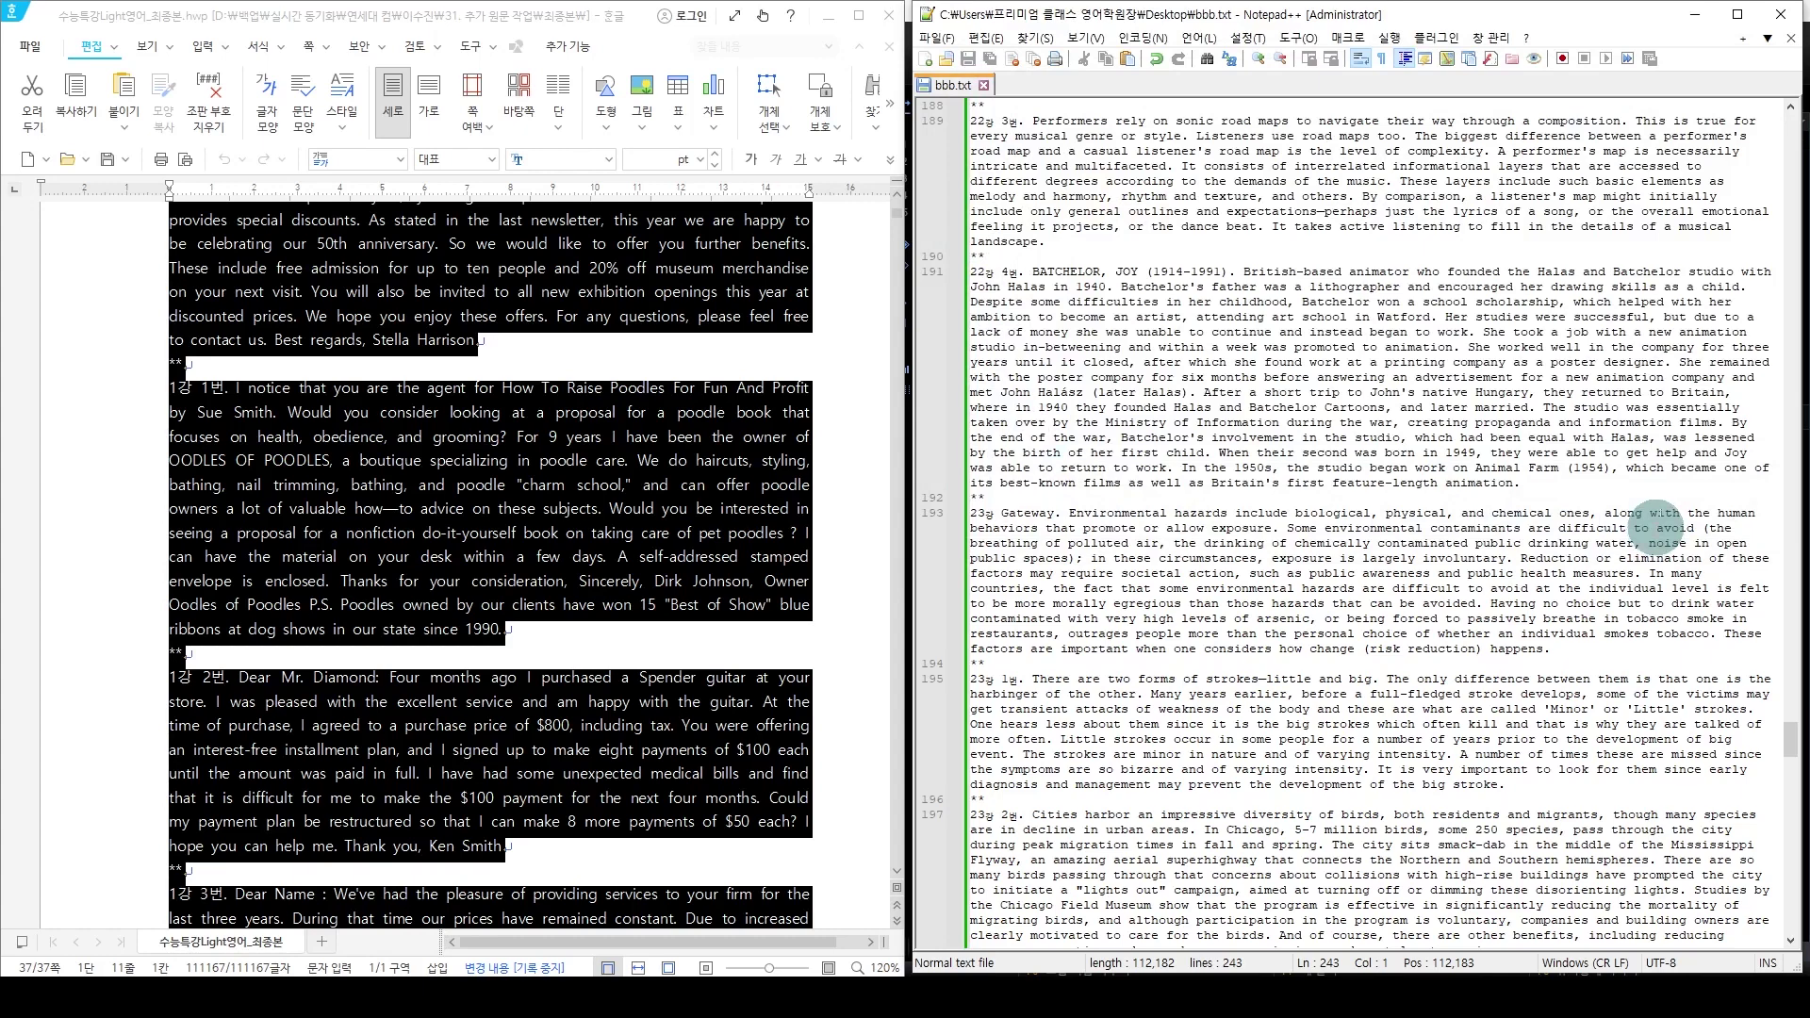
pyautogui.click(1780, 12)
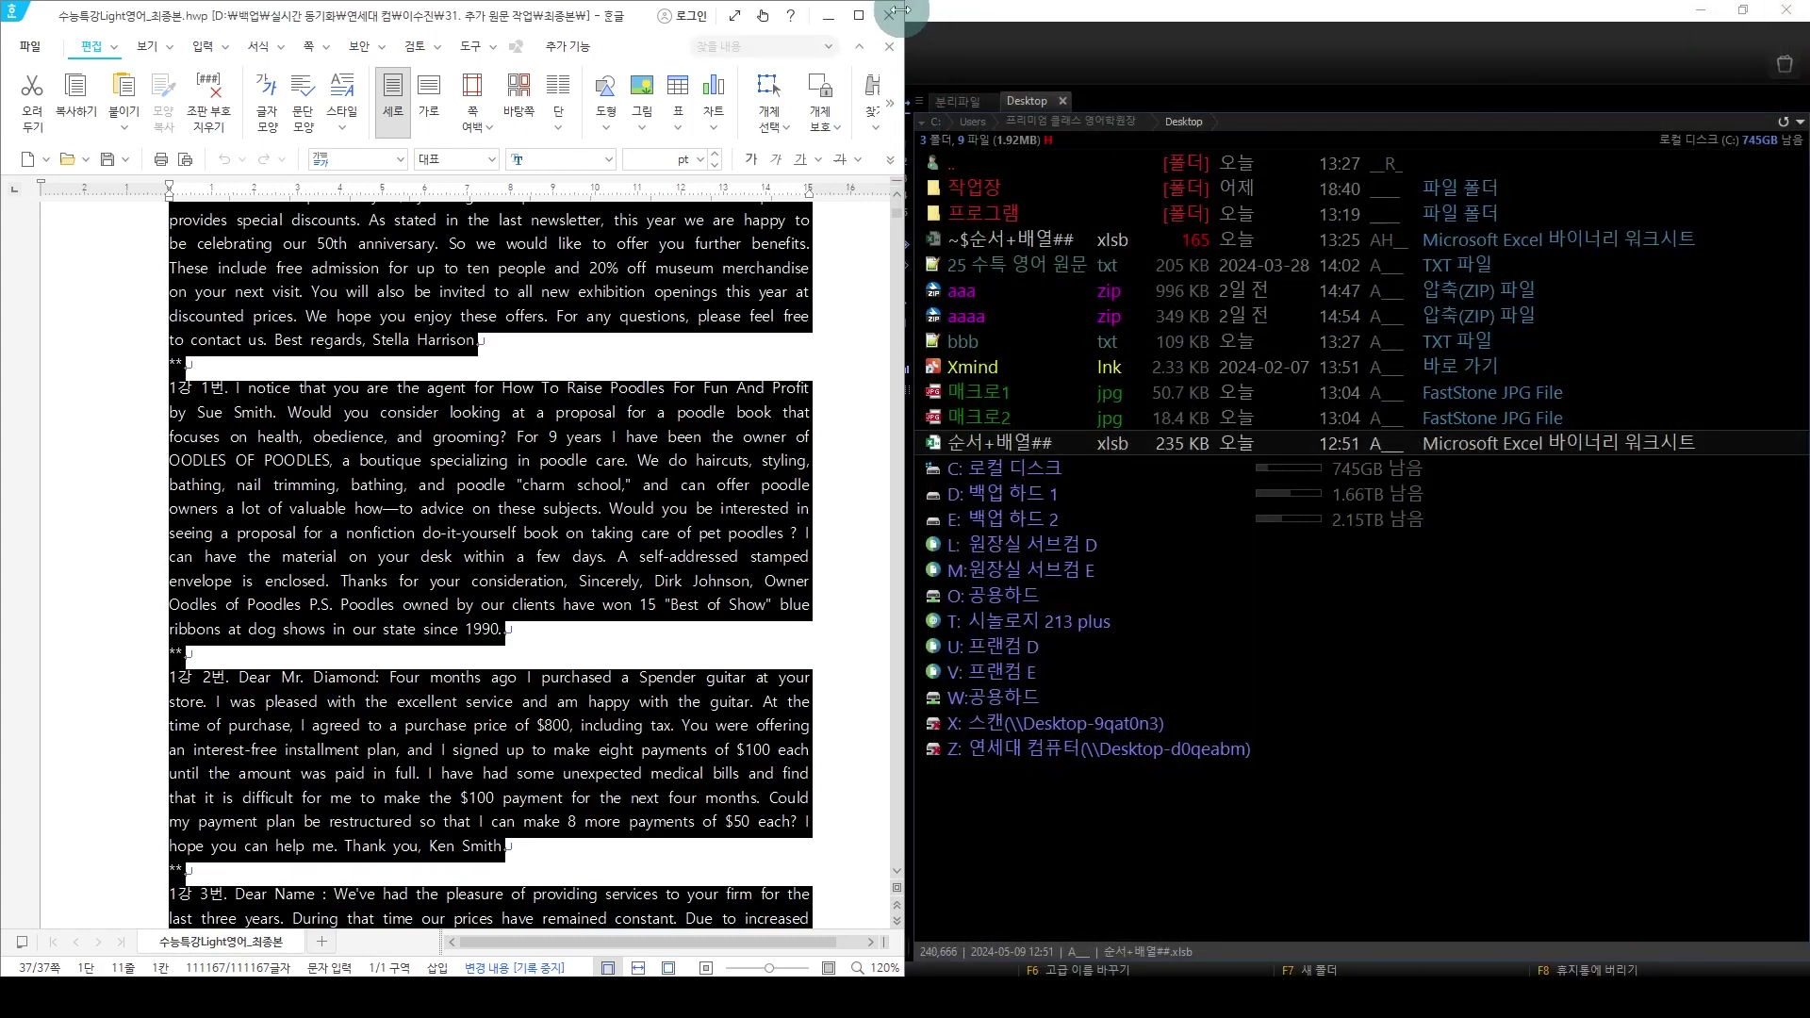
# Step: Close the Hangul document and switch back to the 순서+배열## workbook in Excel
pyautogui.click(889, 19)
pyautogui.click(608, 537)
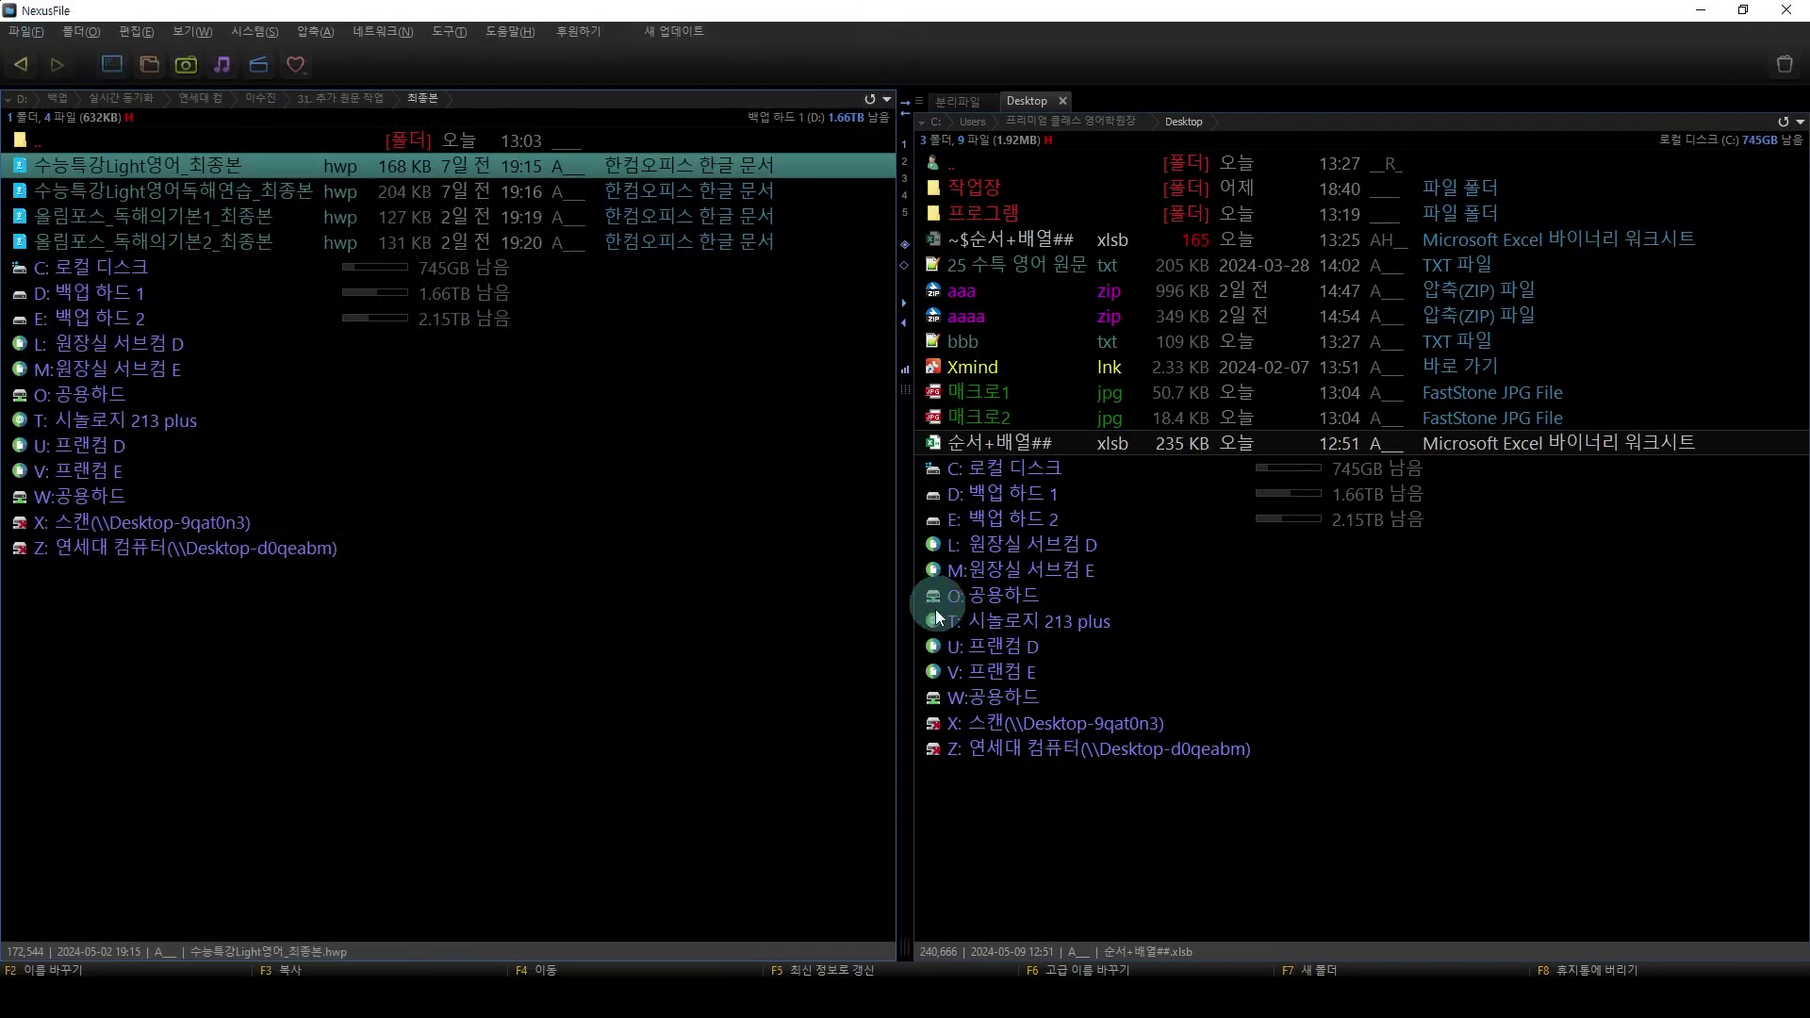
pyautogui.doubleClick(1041, 446)
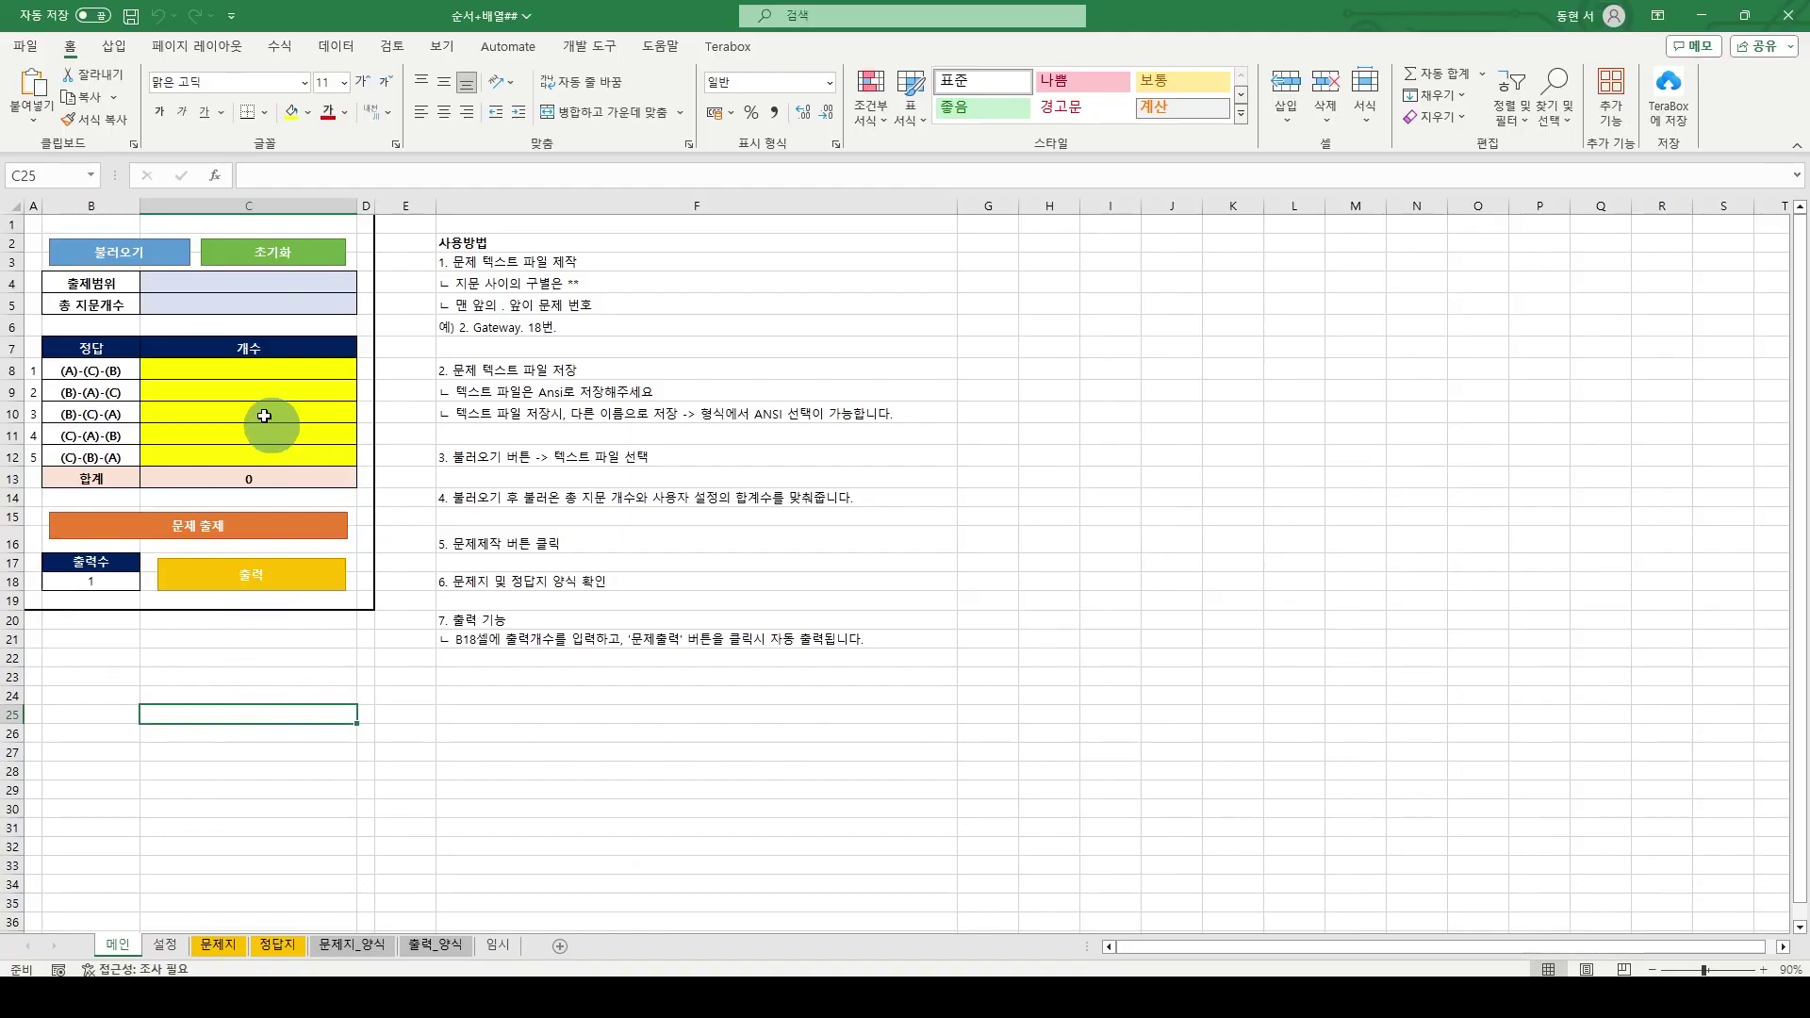
# Step: Import the passages from the Desktop file bbb.txt with the workbook's 불러오기 macro
pyautogui.click(125, 253)
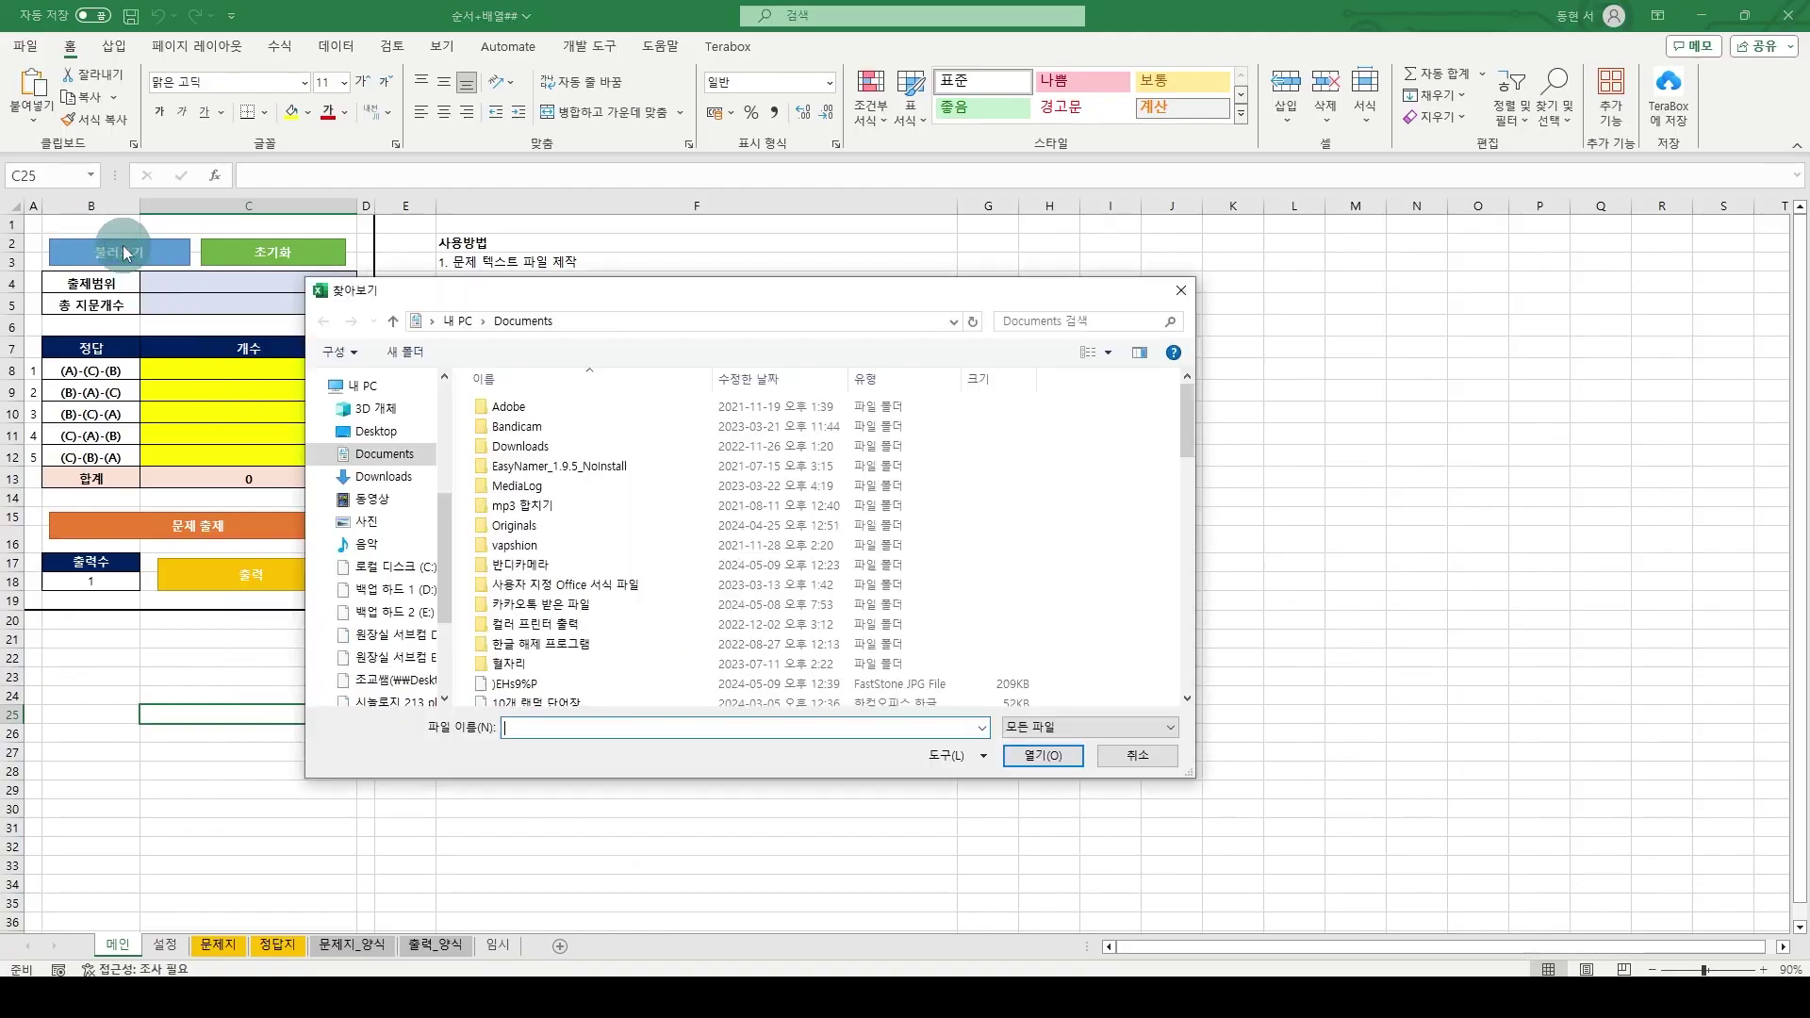
pyautogui.click(377, 379)
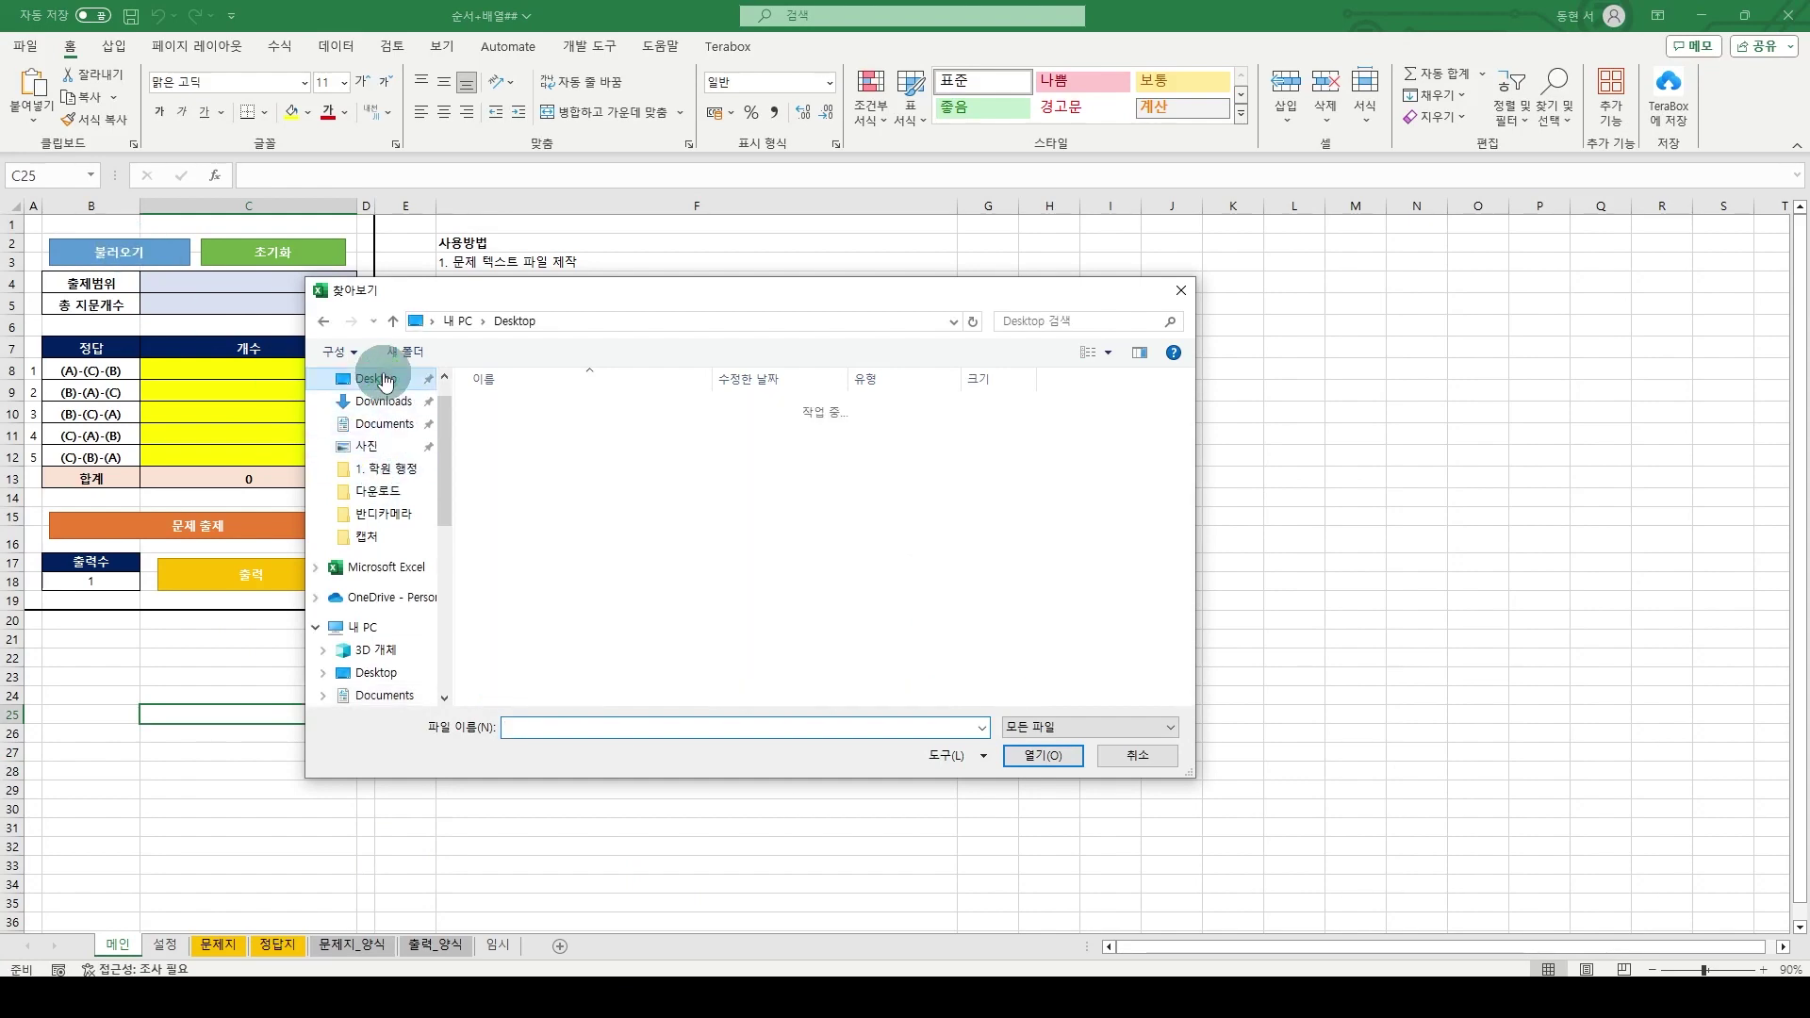
pyautogui.doubleClick(523, 503)
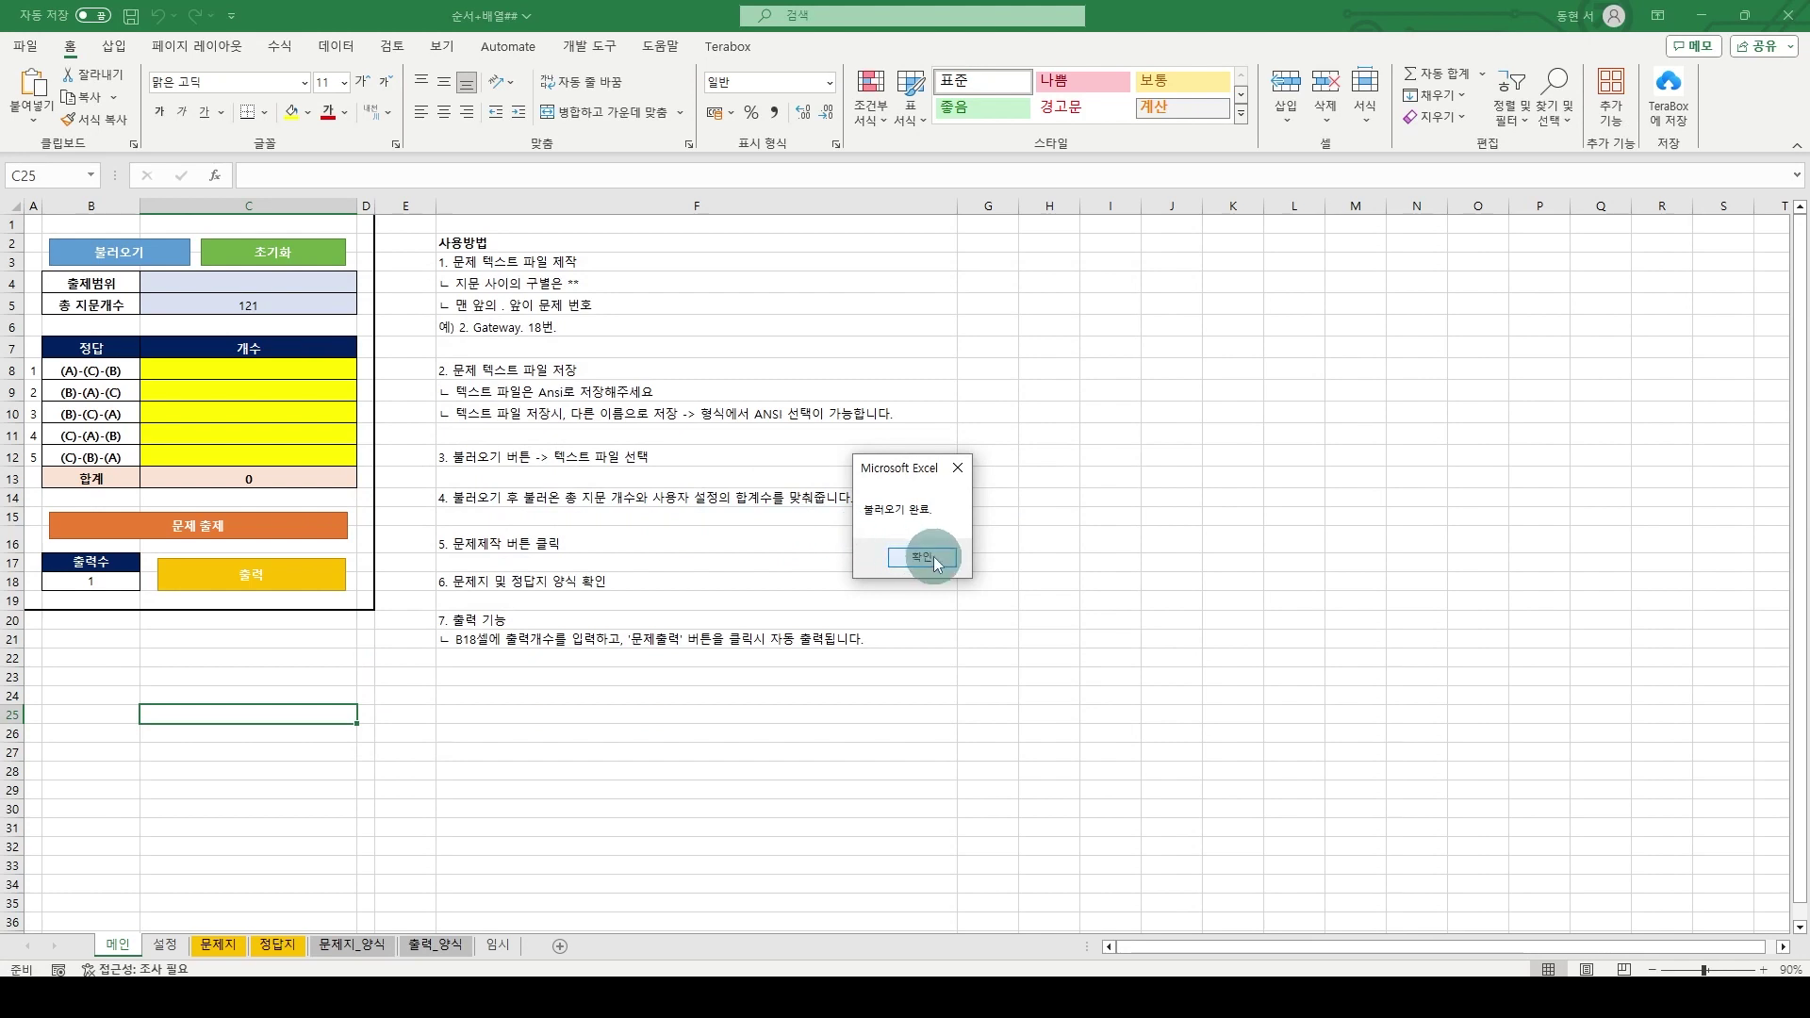
pyautogui.click(922, 557)
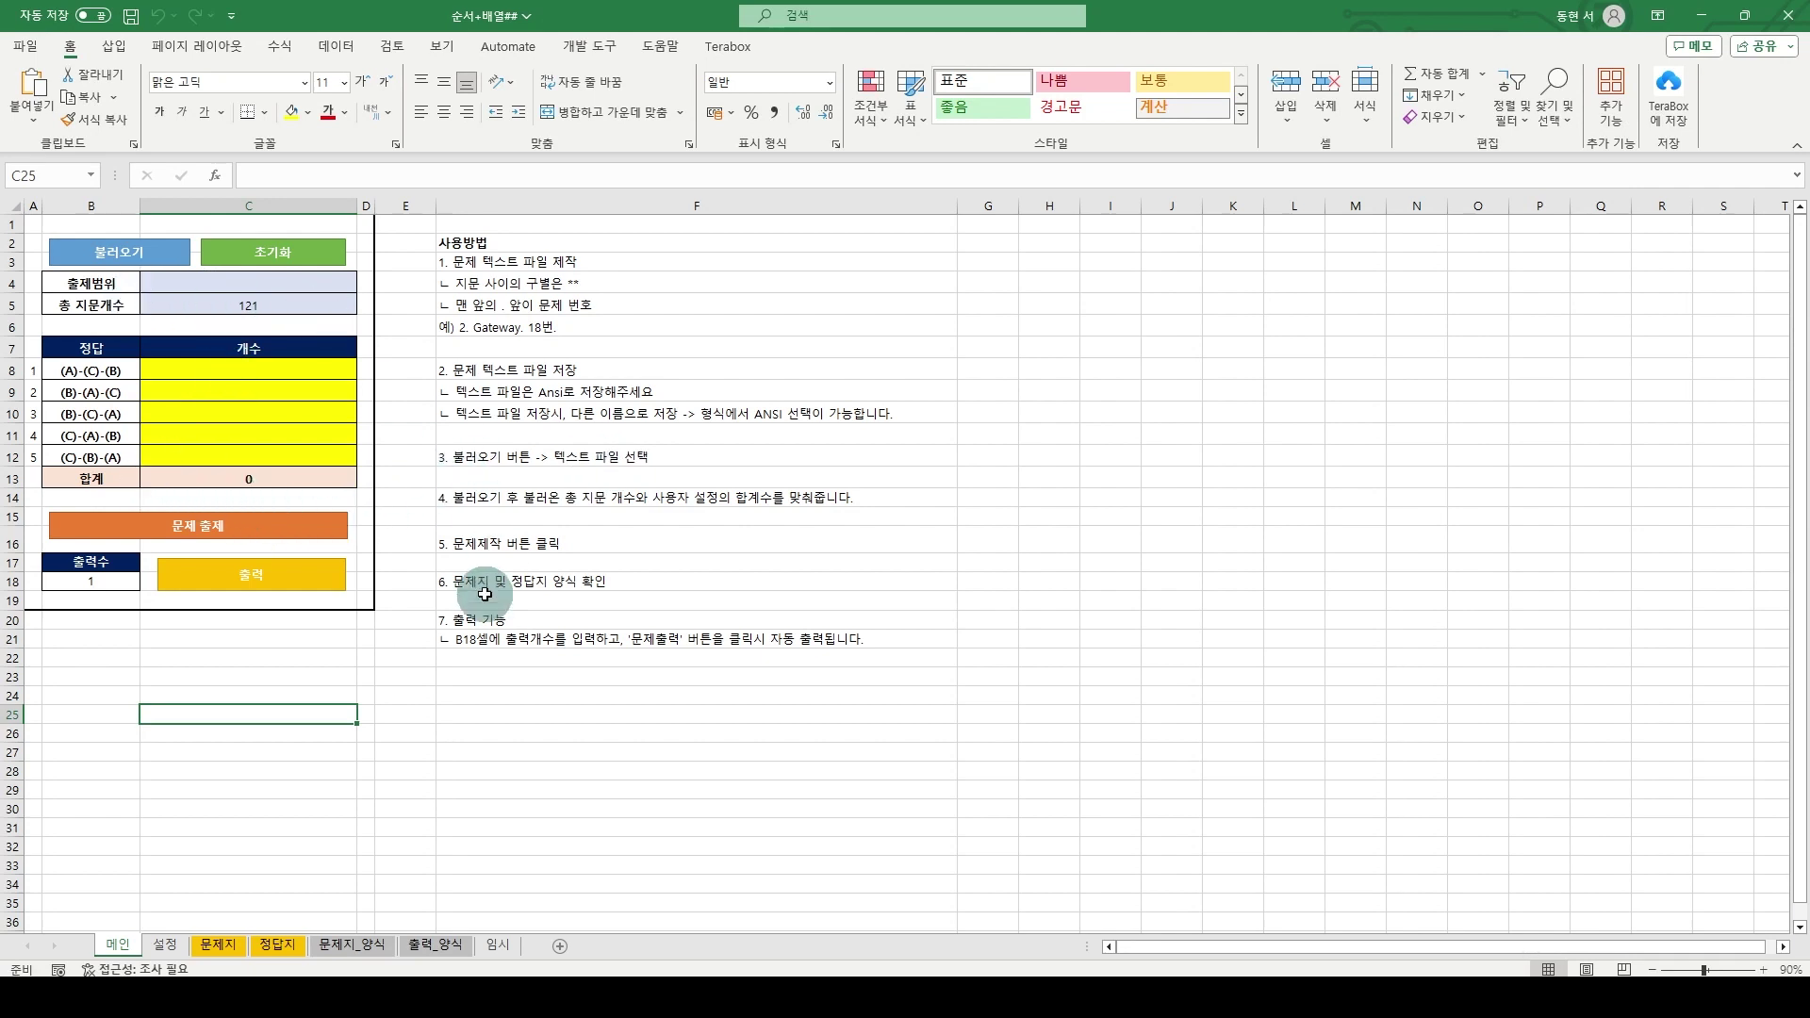
# Step: Enter question counts of 20 for (A)-(C)-(B), 30 for (B)-(A)-(C), 35 for (B)-(C)-(A) and 40 for (C)-(A)-(B)
pyautogui.click(312, 301)
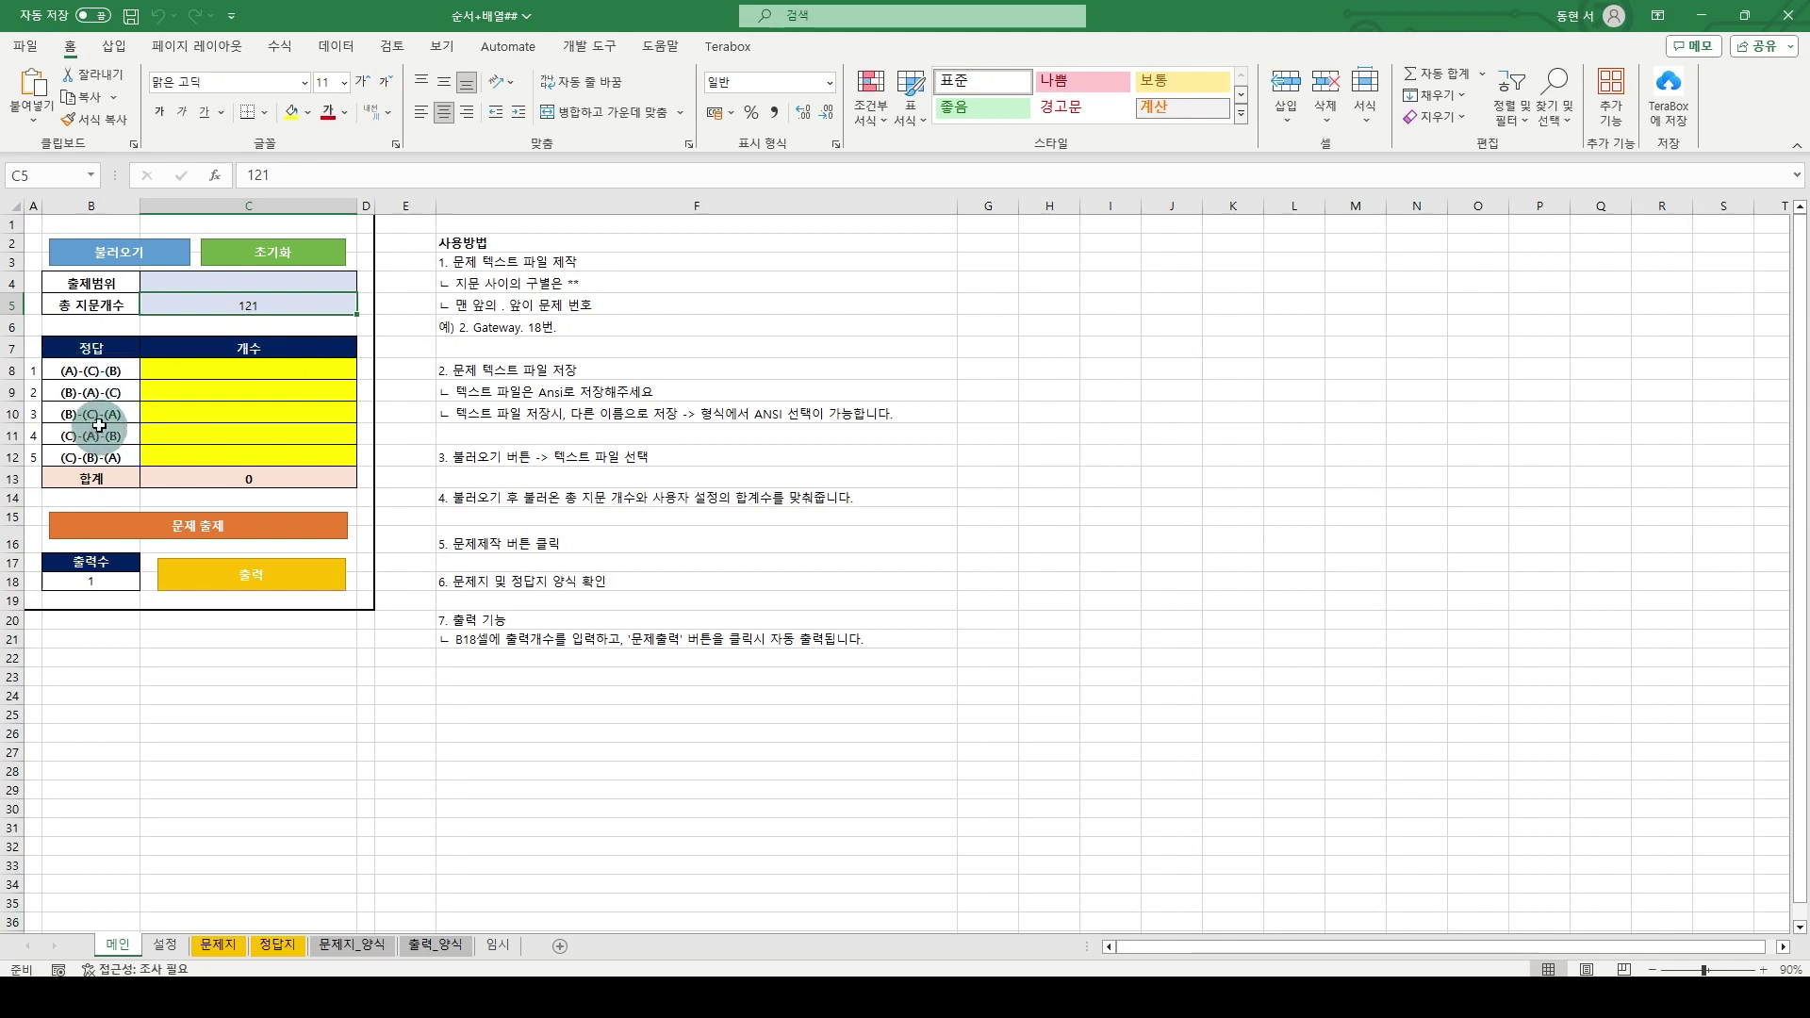
pyautogui.click(250, 368)
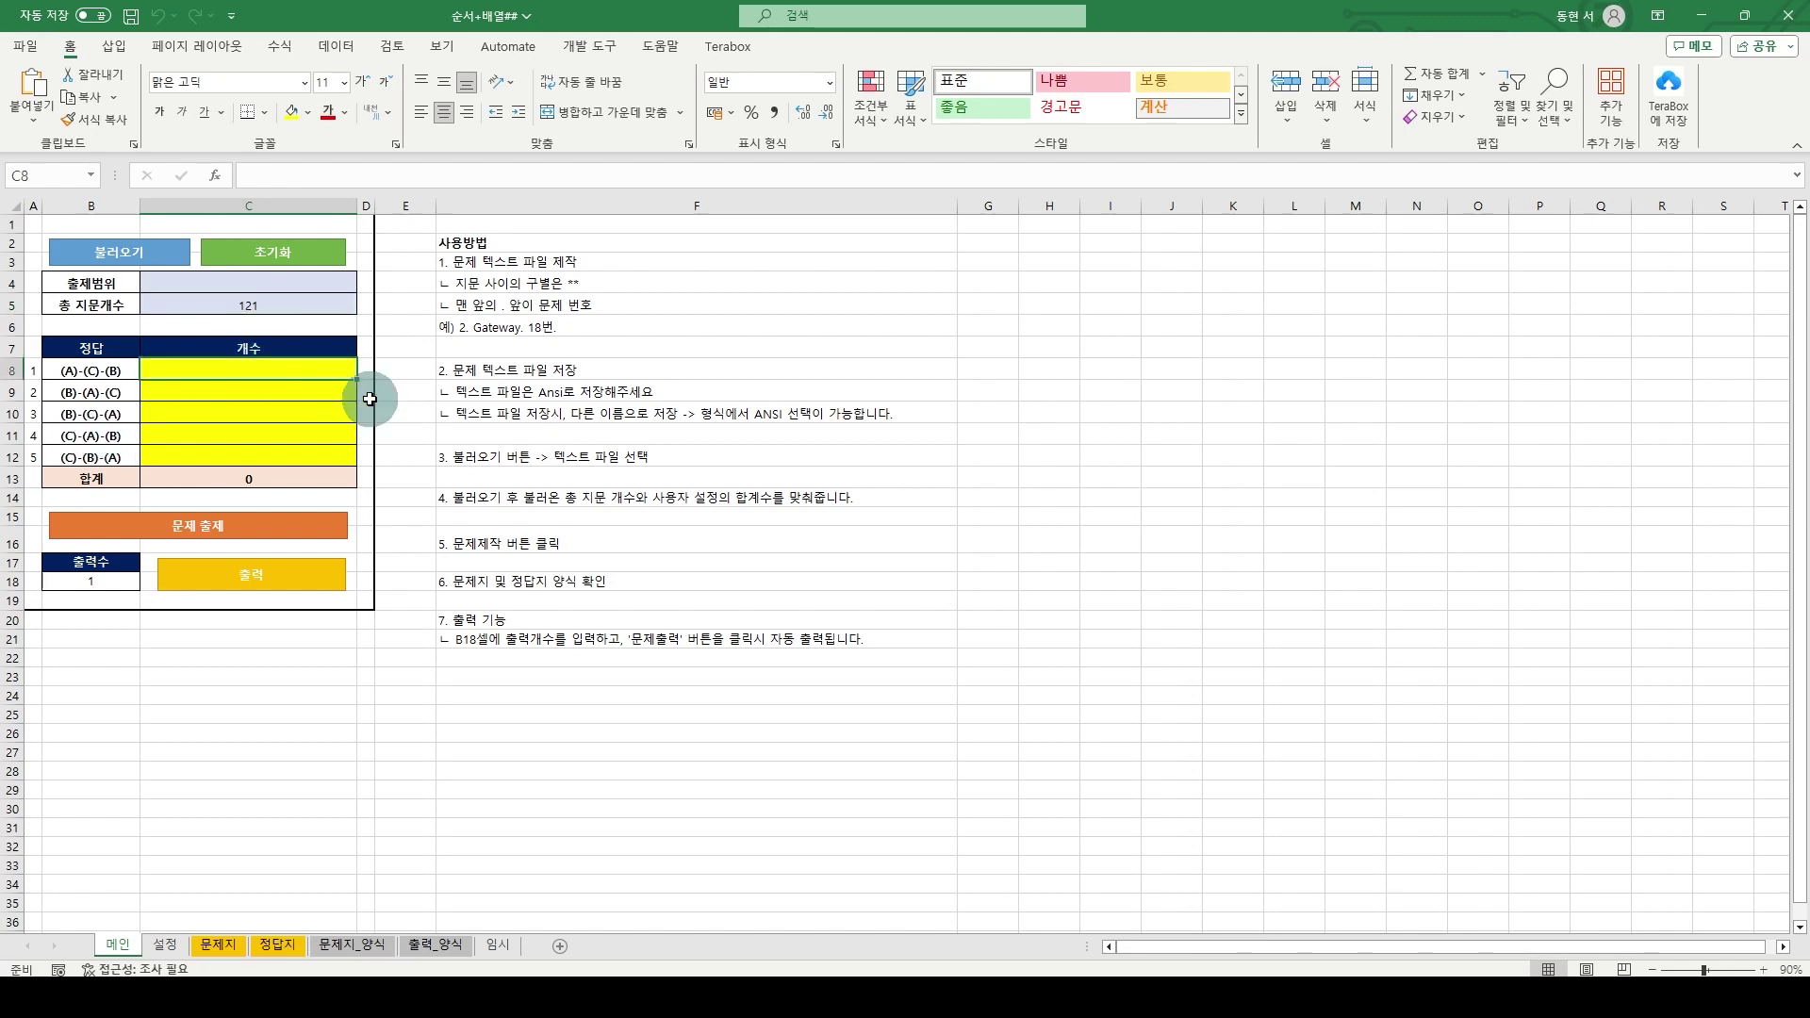
pyautogui.write('20')
pyautogui.press('Return')
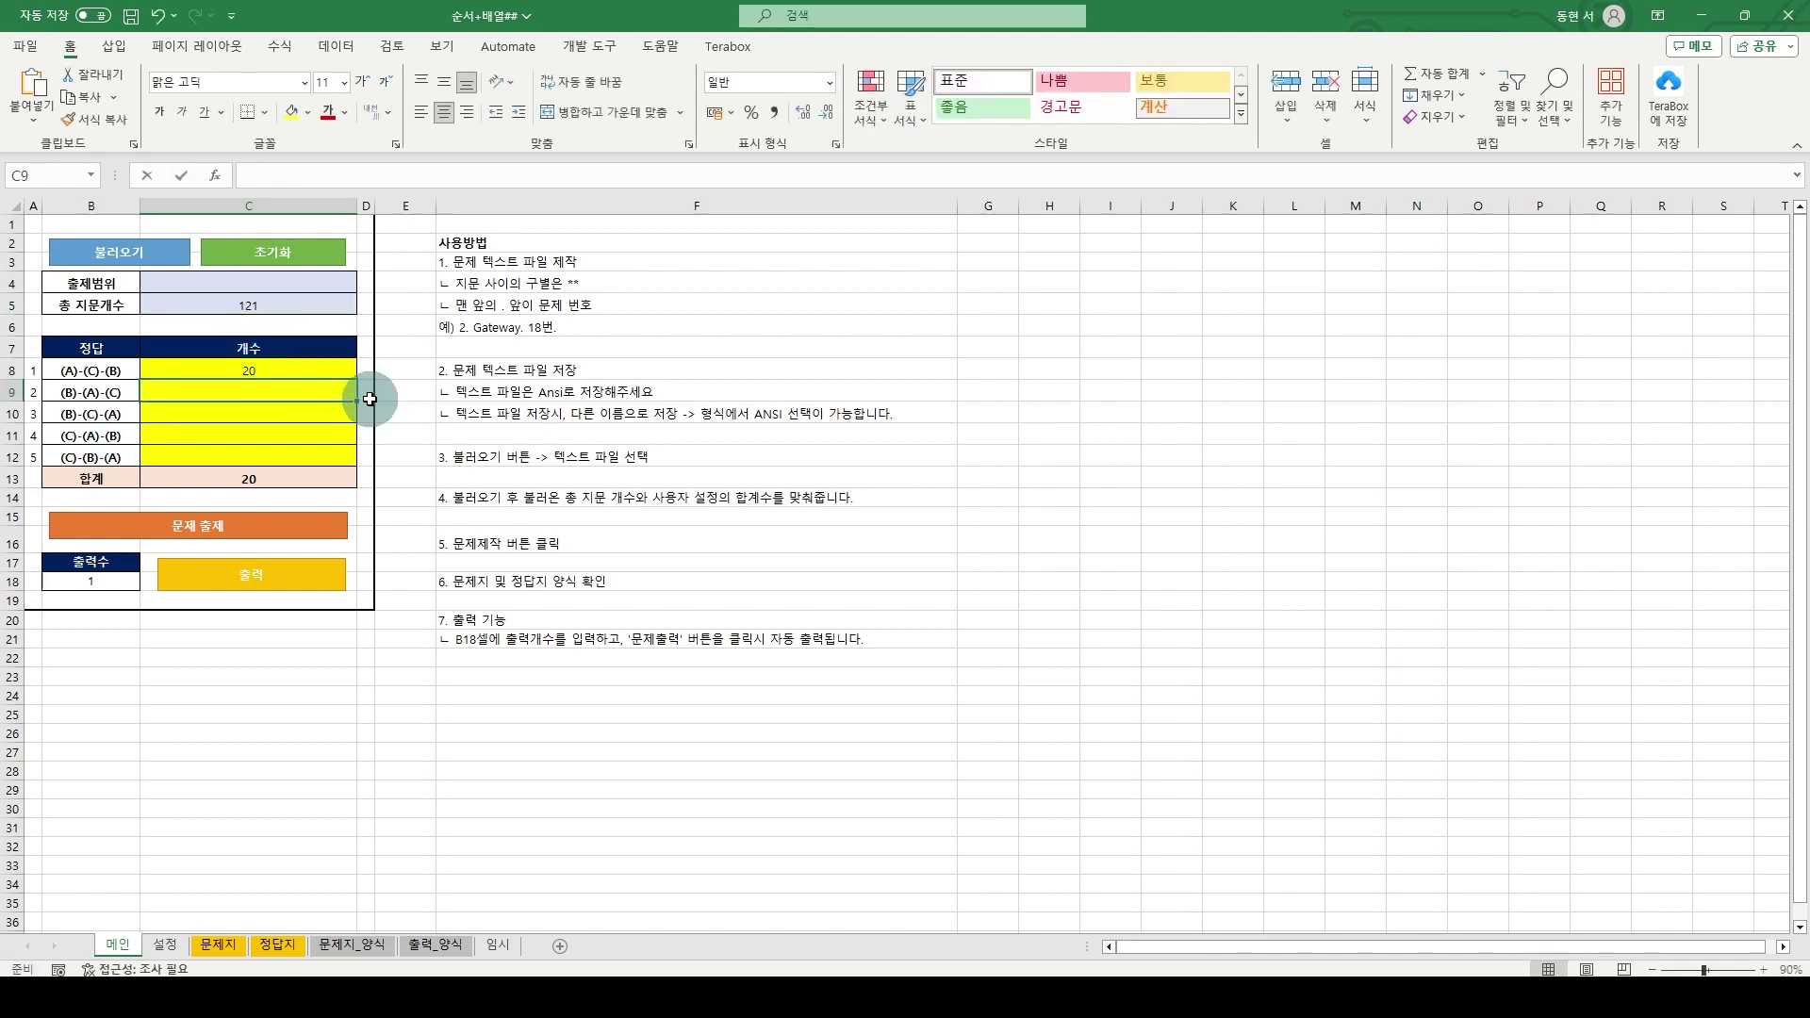
pyautogui.write('30')
pyautogui.press('Return')
pyautogui.press('Return')
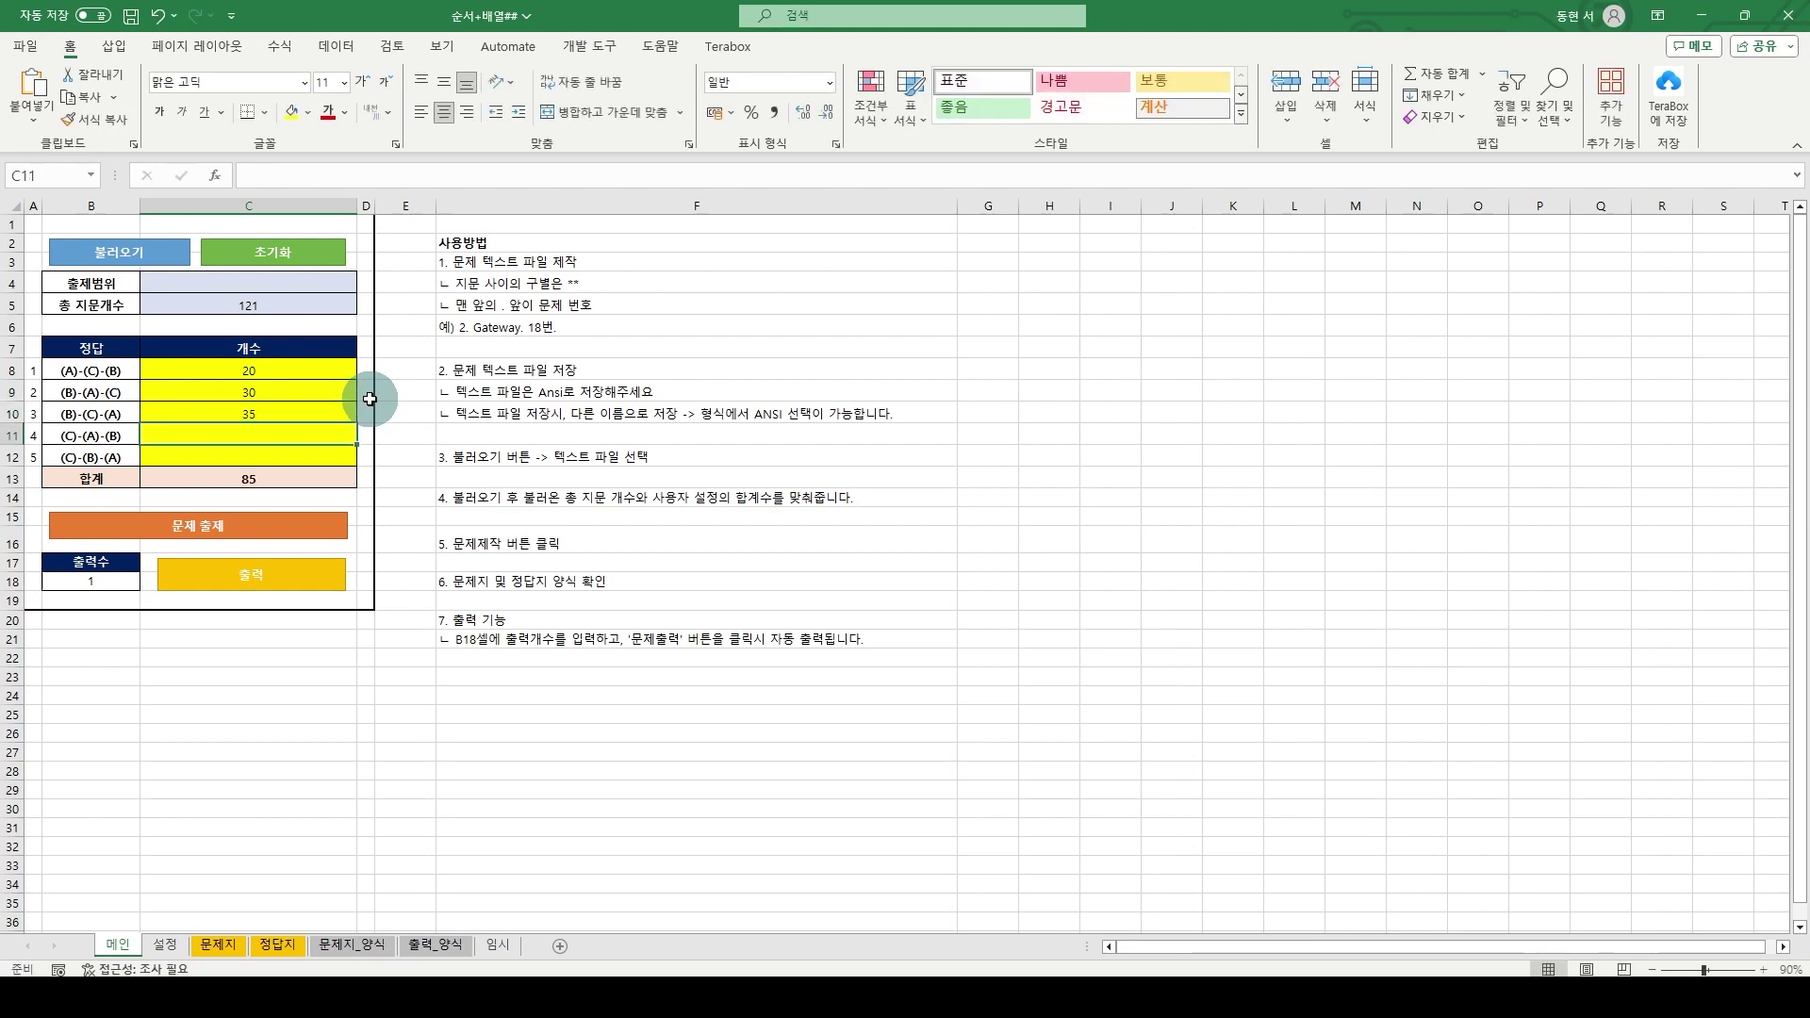
pyautogui.write('40')
pyautogui.press('Return')
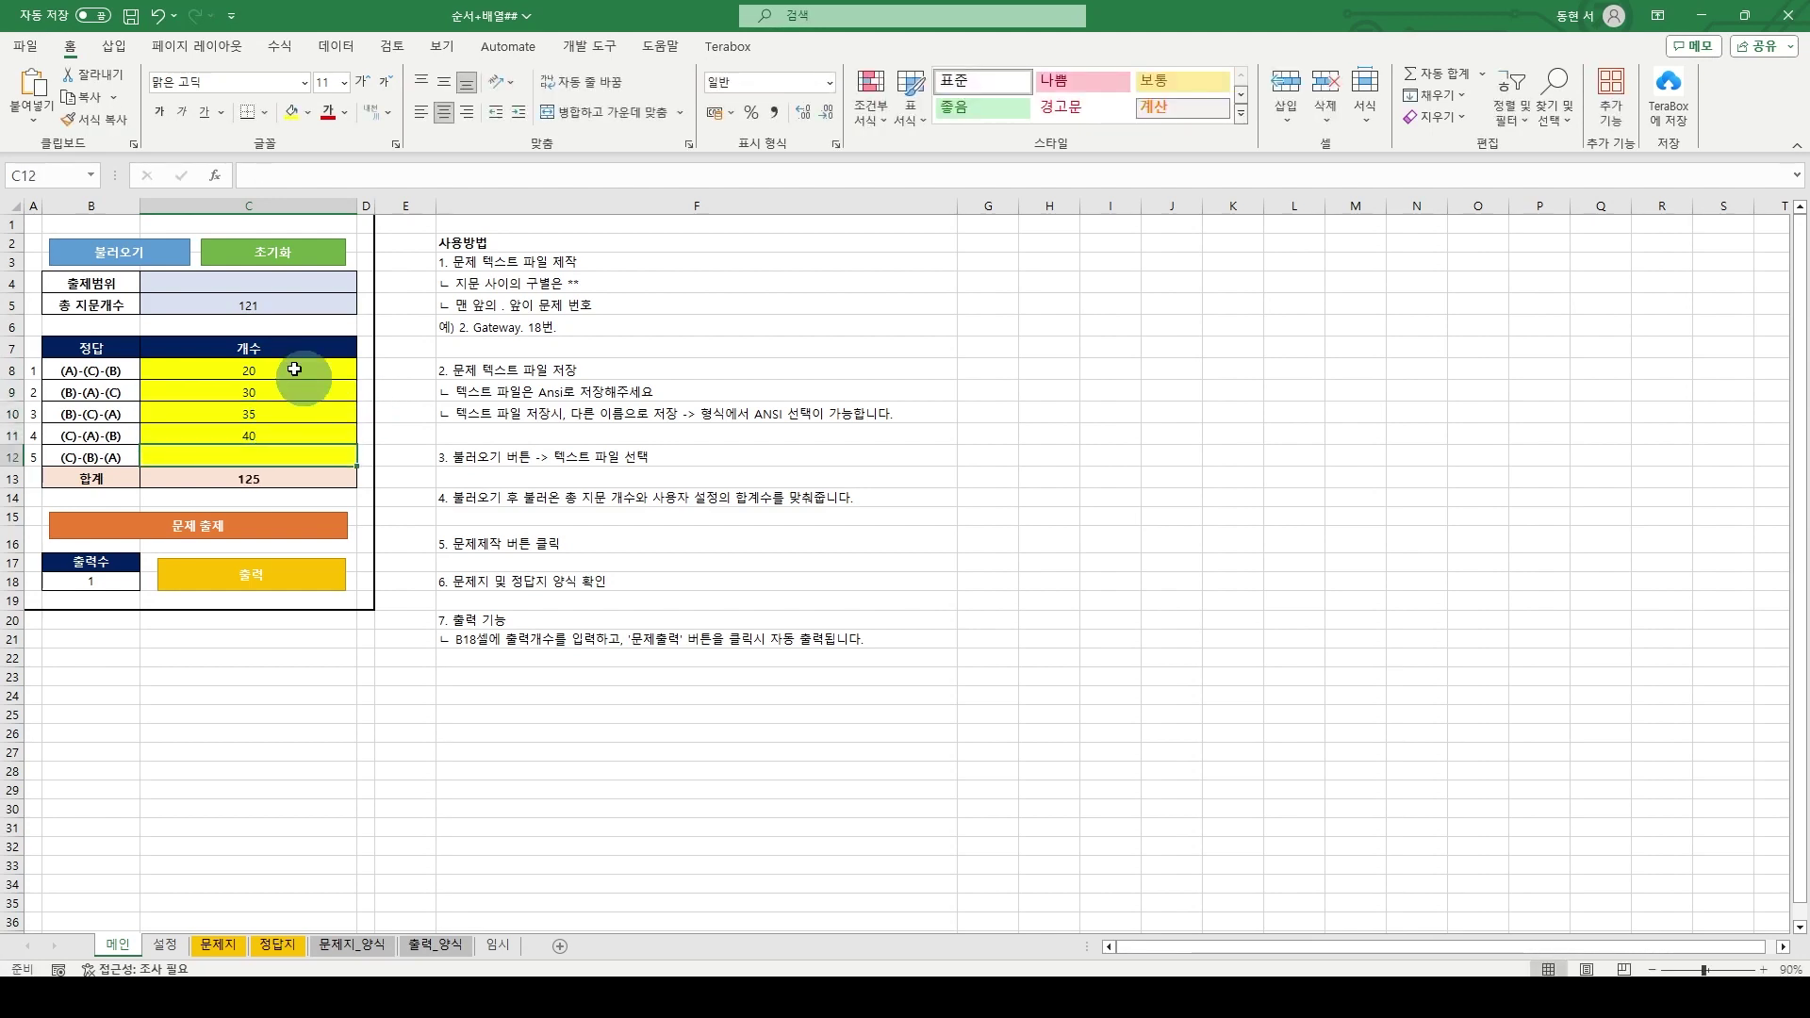
# Step: Set the (C)-(A)-(B) count to 20 and the (C)-(B)-(A) count to 16, and generate the questions with the 문제 출제 macro
pyautogui.click(278, 304)
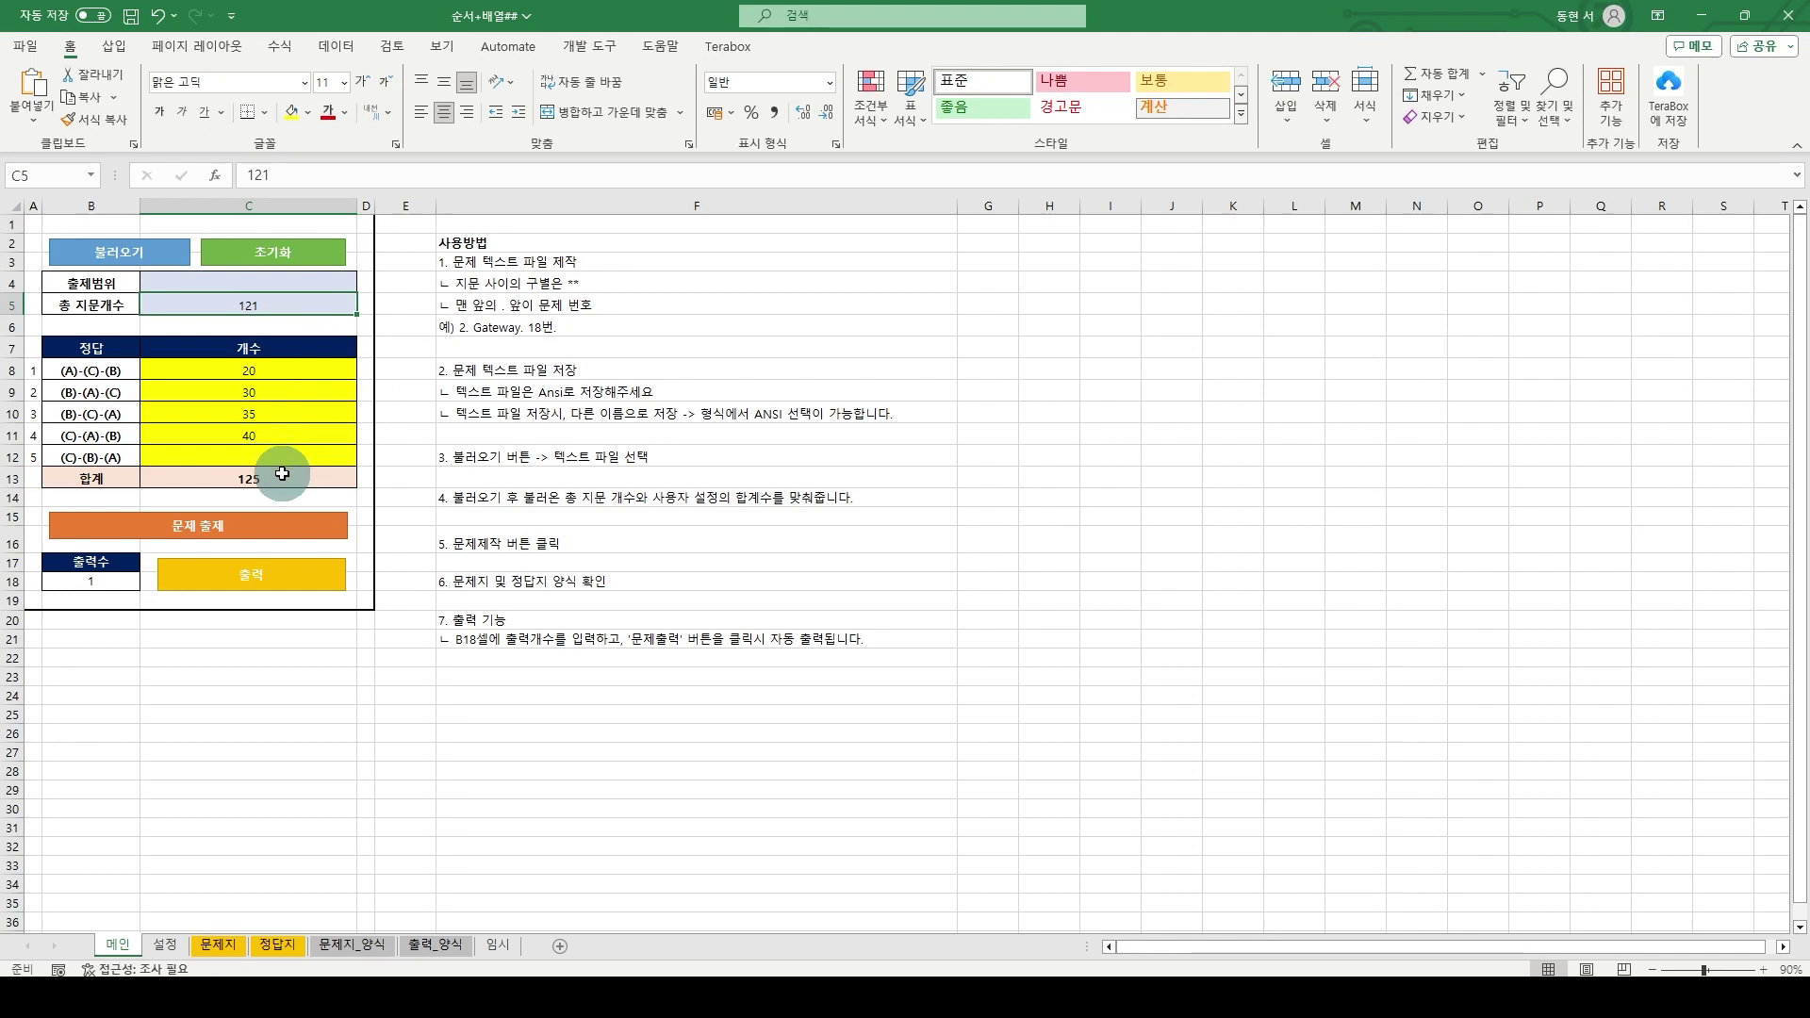
pyautogui.click(282, 474)
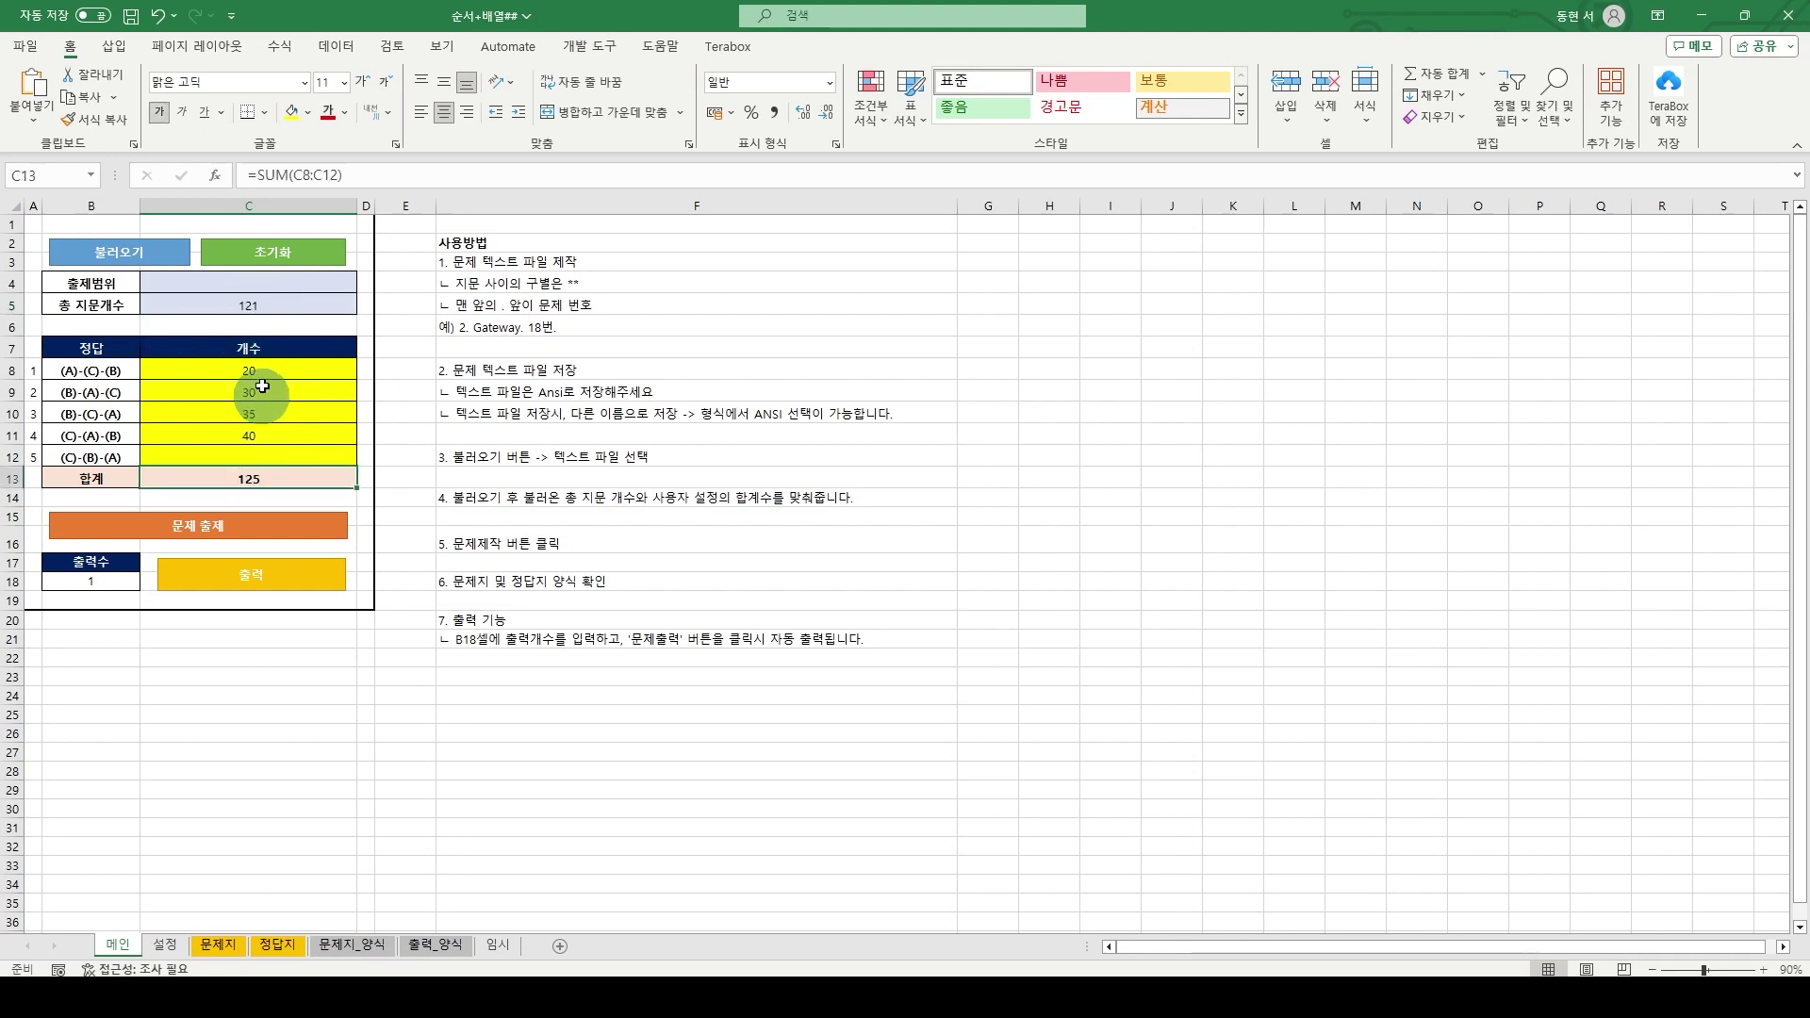
pyautogui.click(270, 433)
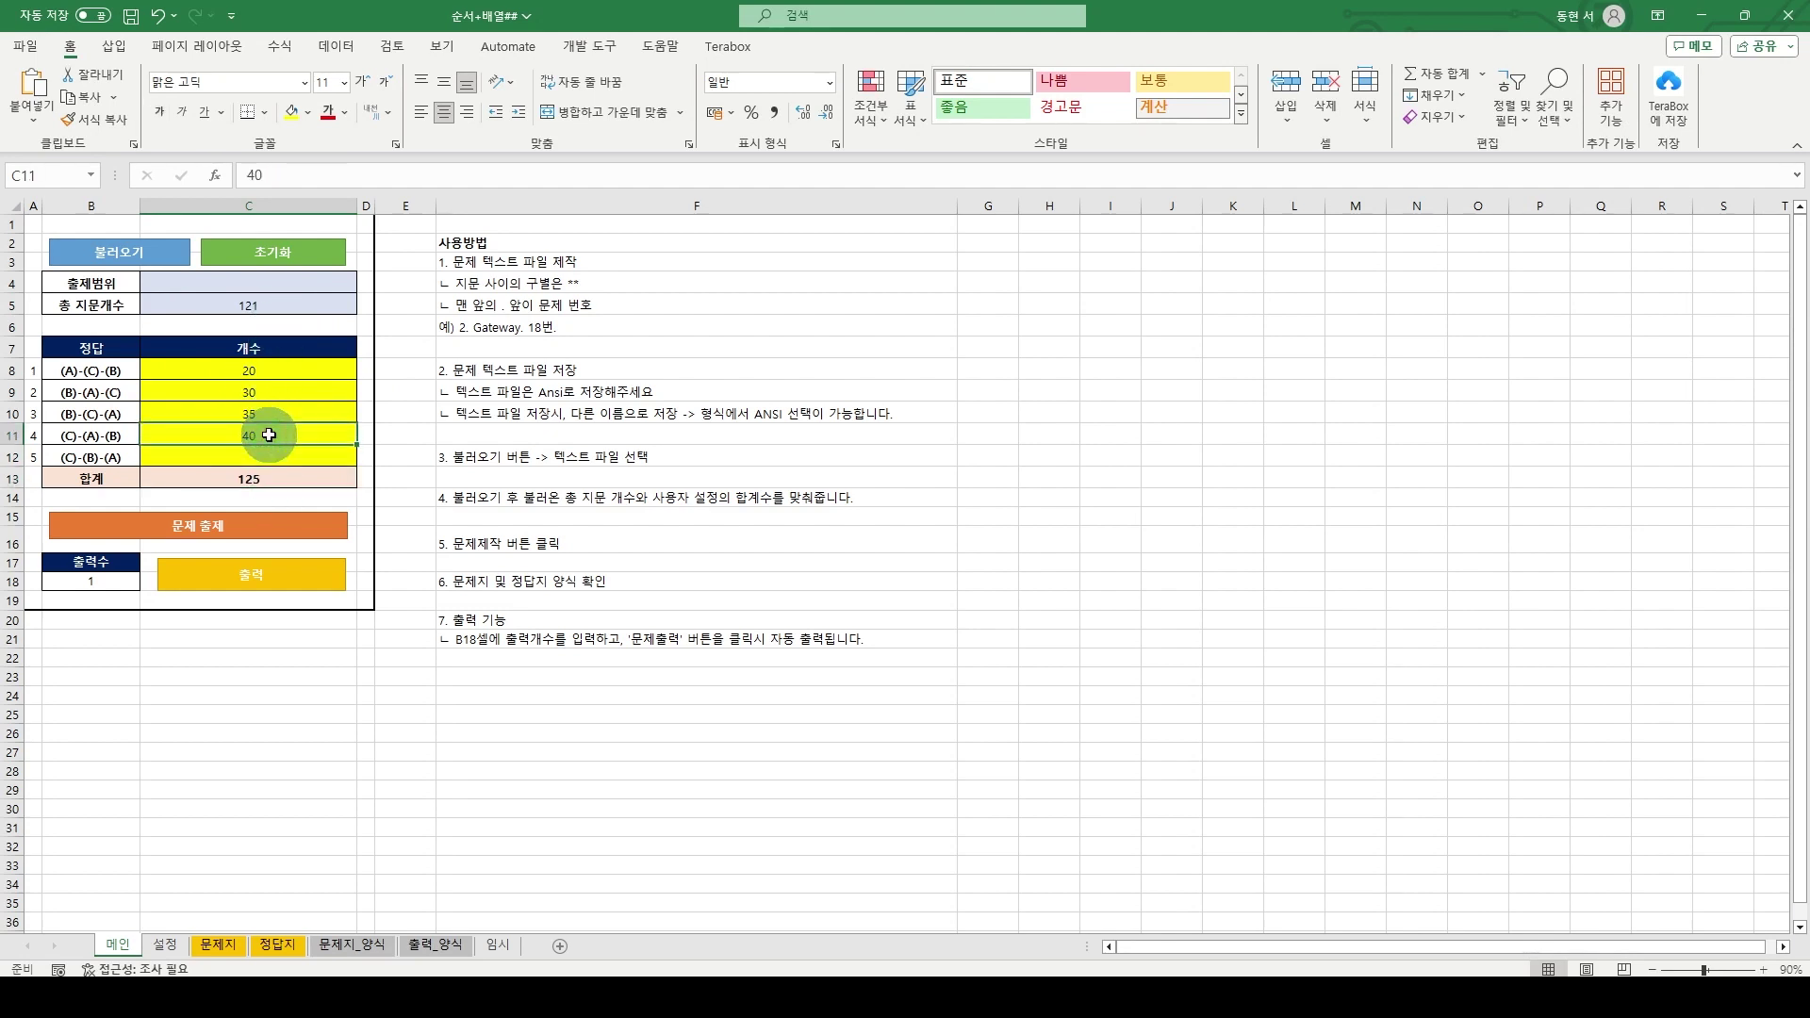
pyautogui.write('20')
pyautogui.press('Return')
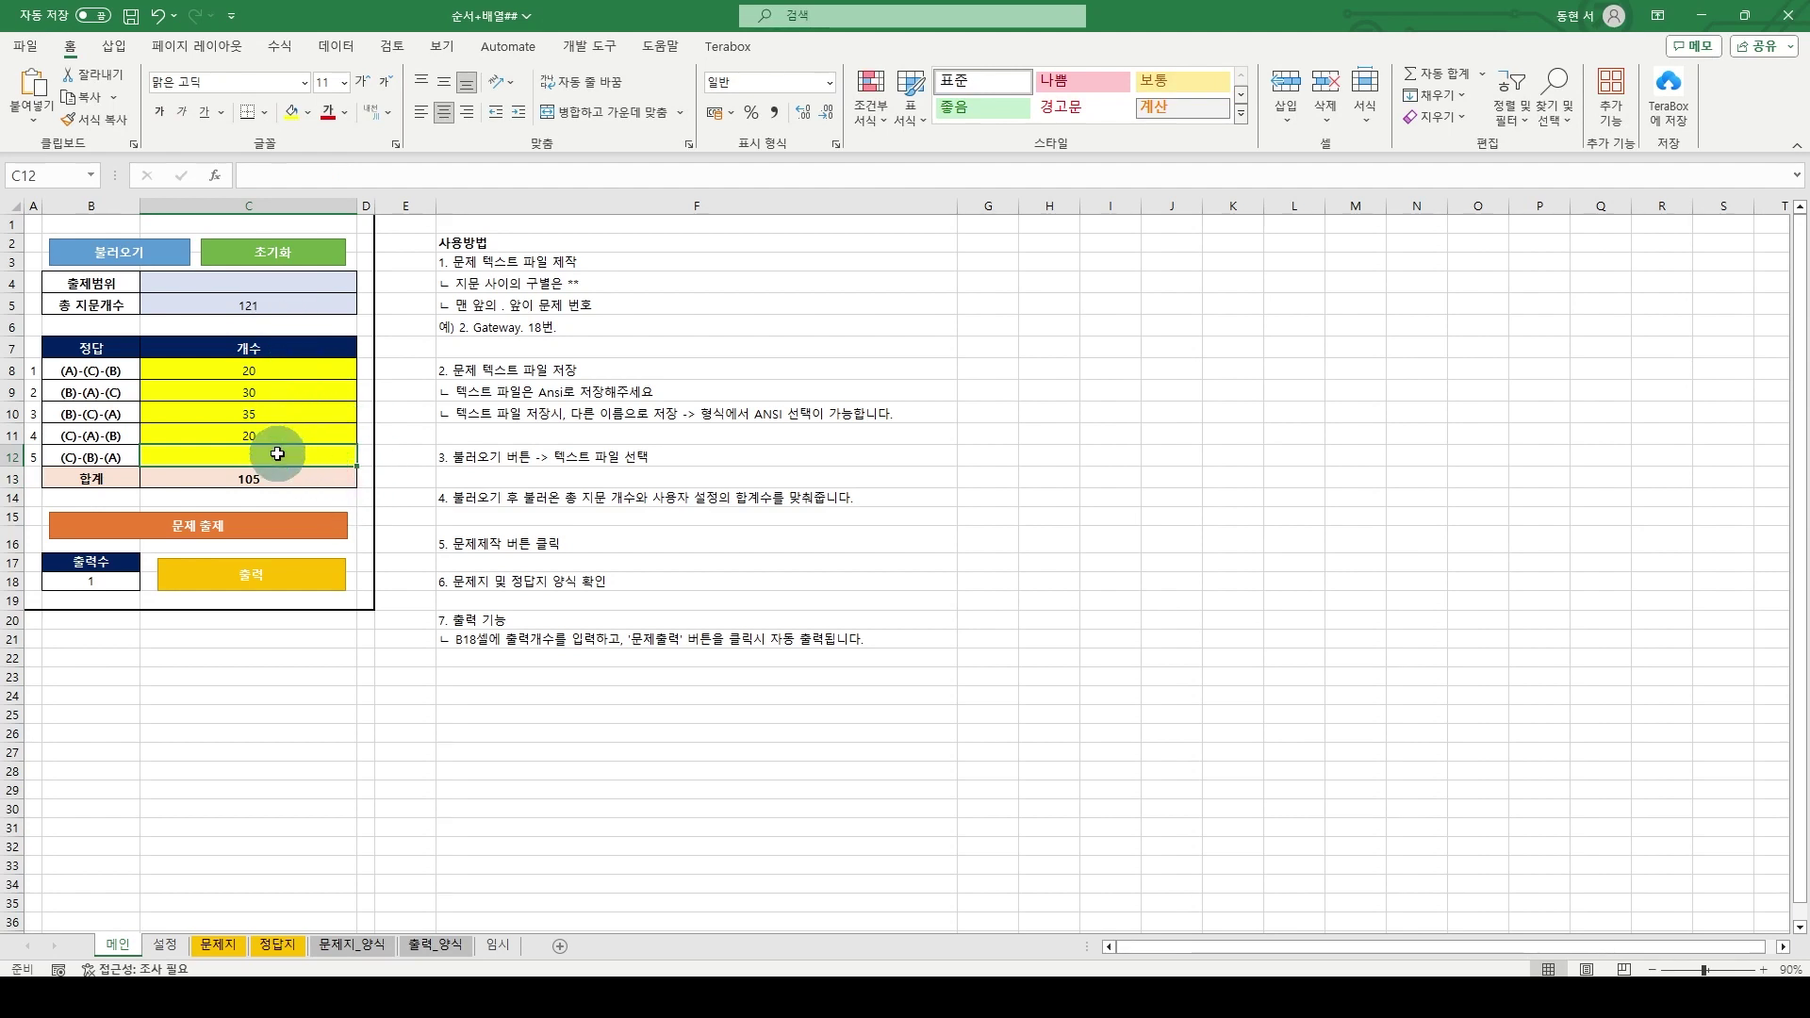
pyautogui.write('16')
pyautogui.press('Return')
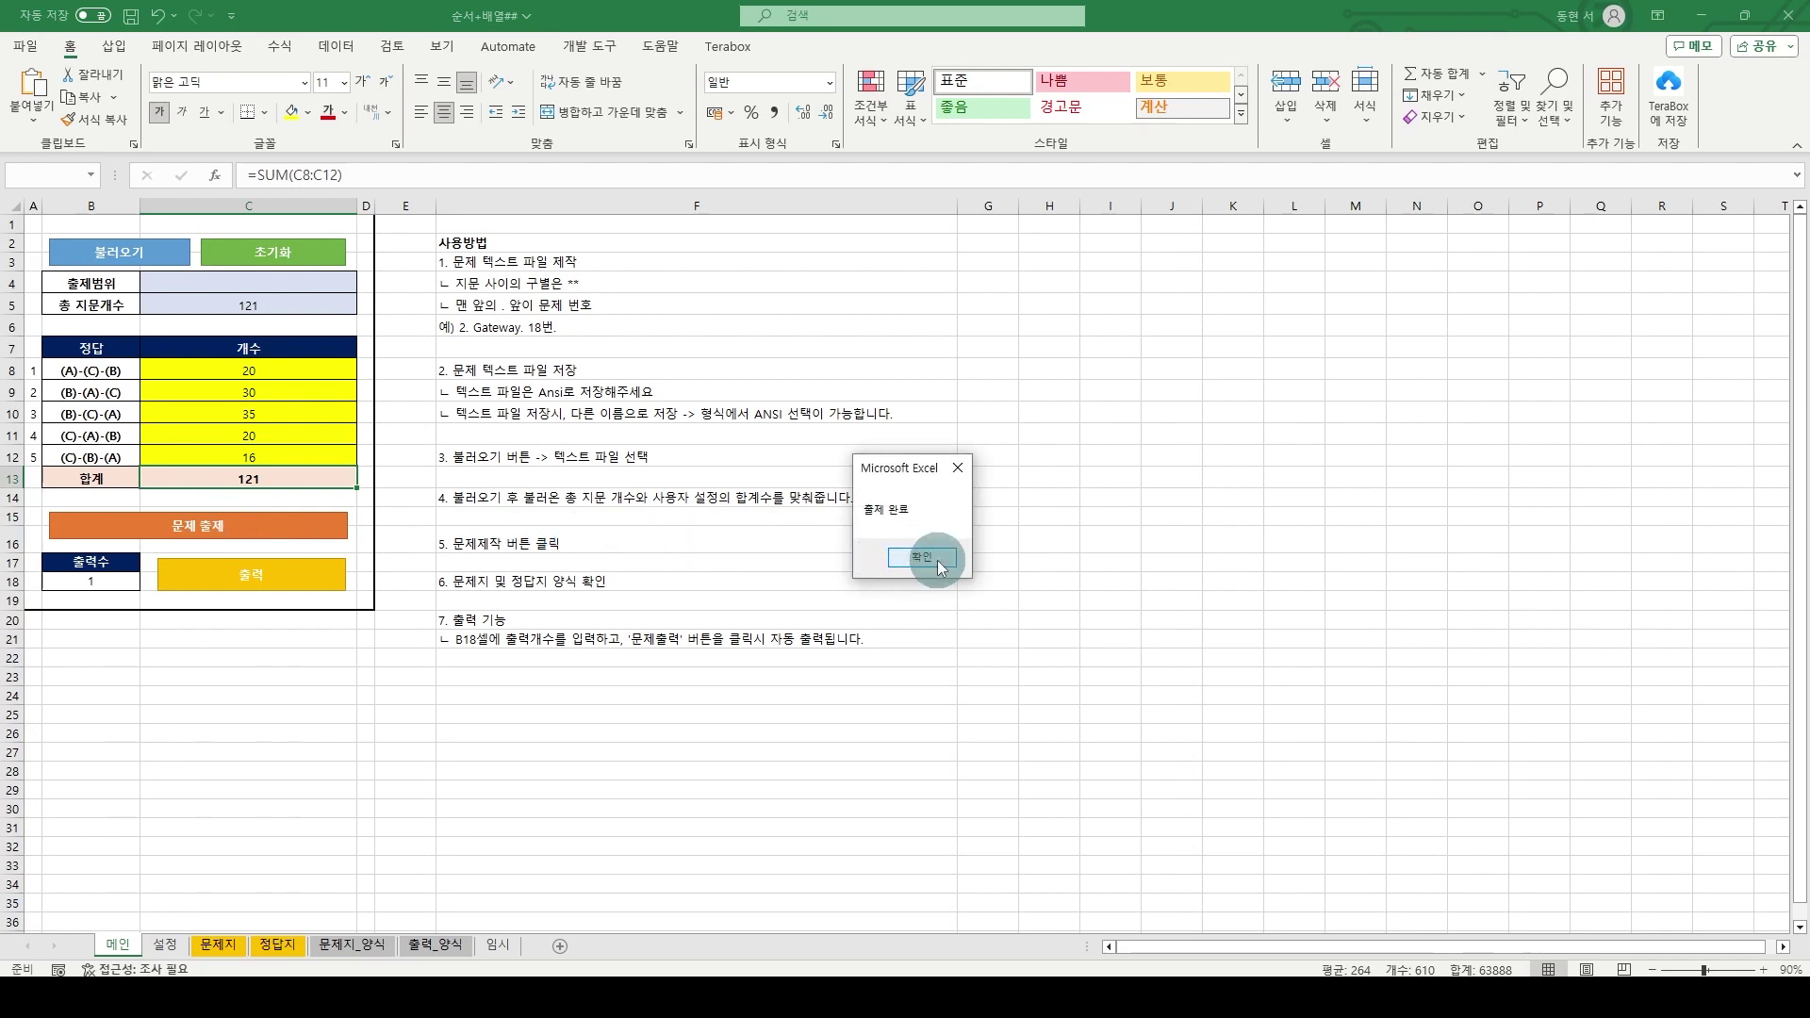
pyautogui.click(922, 558)
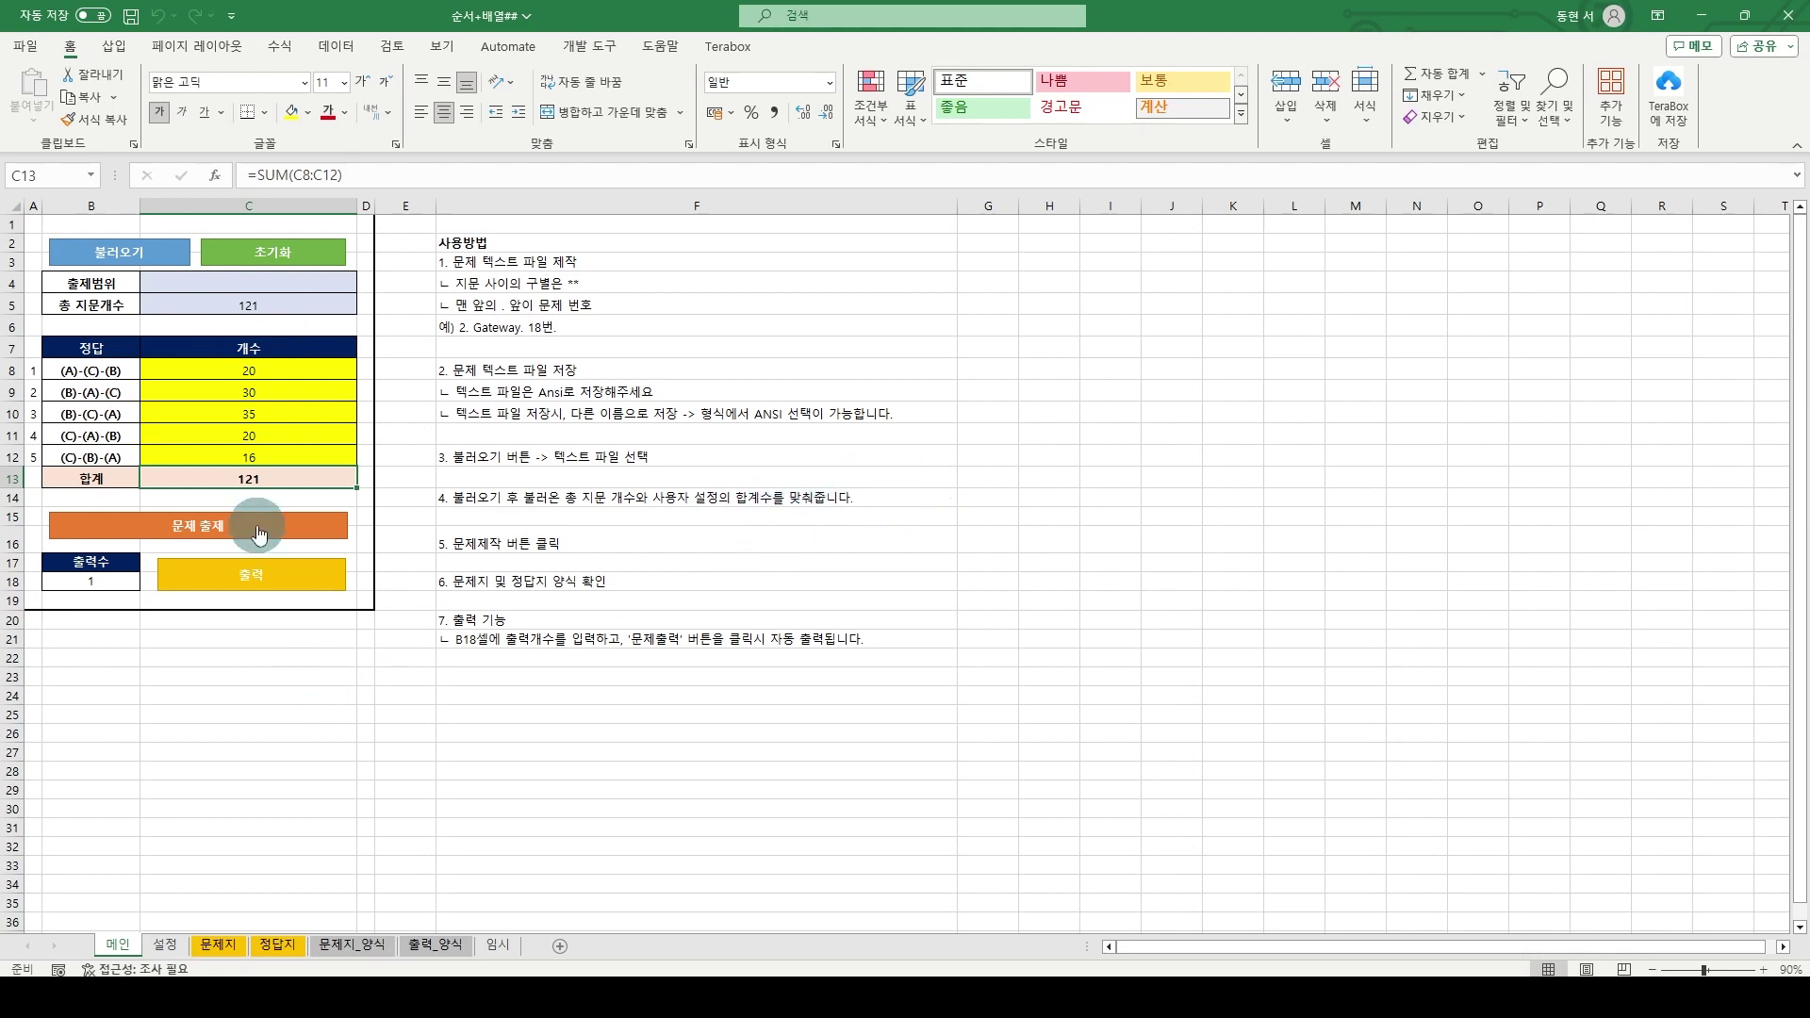
# Step: Review the generated questions on the 문제지 sheet and the answer orders on the 정답지 sheet
pyautogui.click(216, 945)
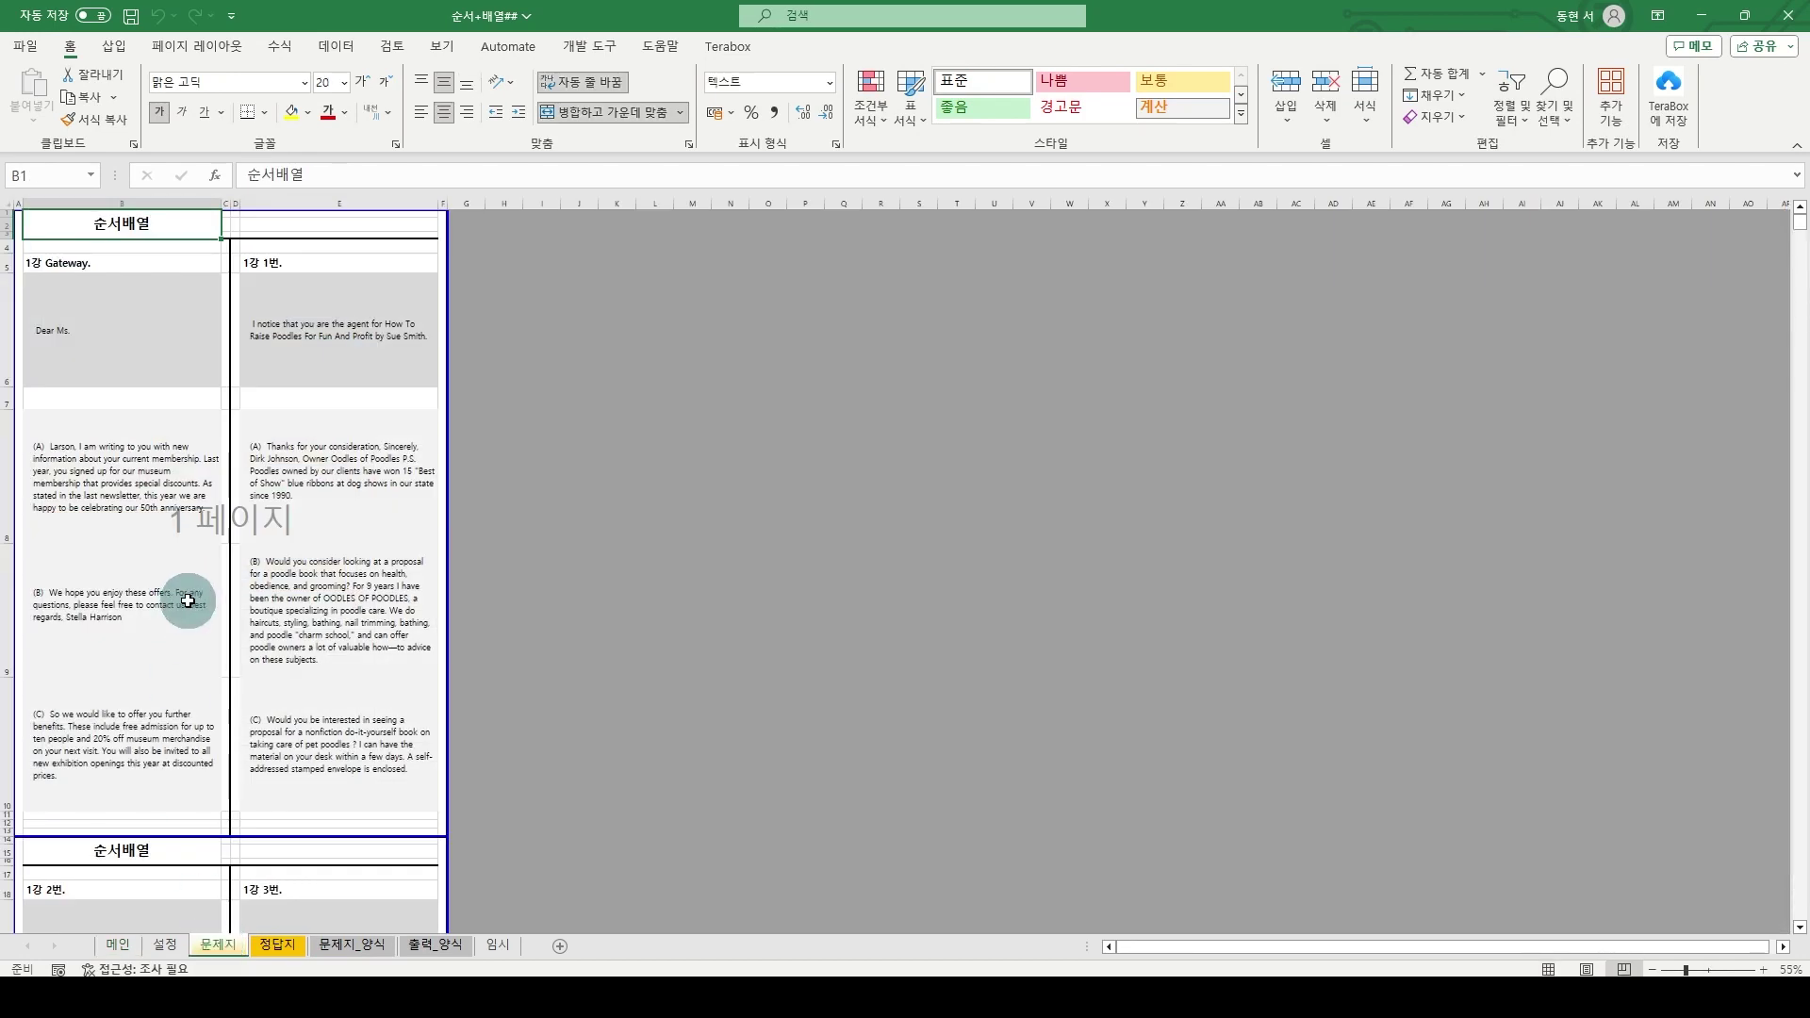
pyautogui.scroll(-12, 187, 601)
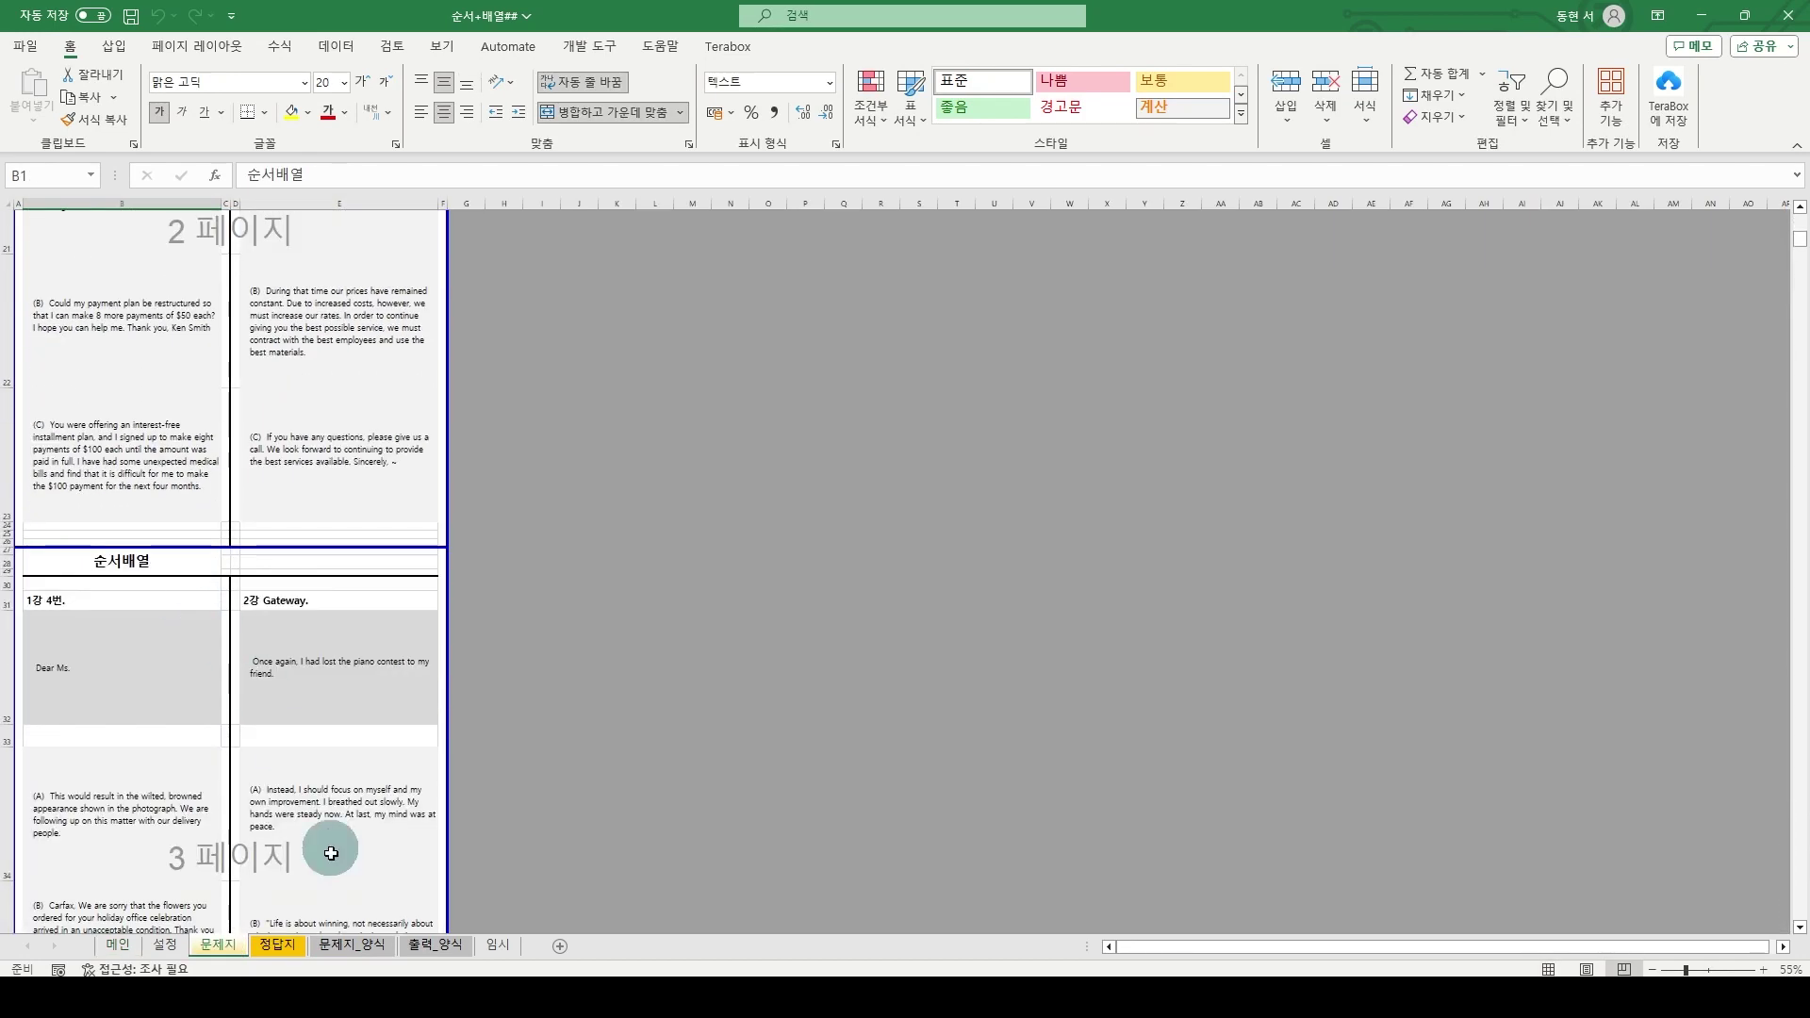
pyautogui.click(277, 945)
pyautogui.scroll(-4, 263, 473)
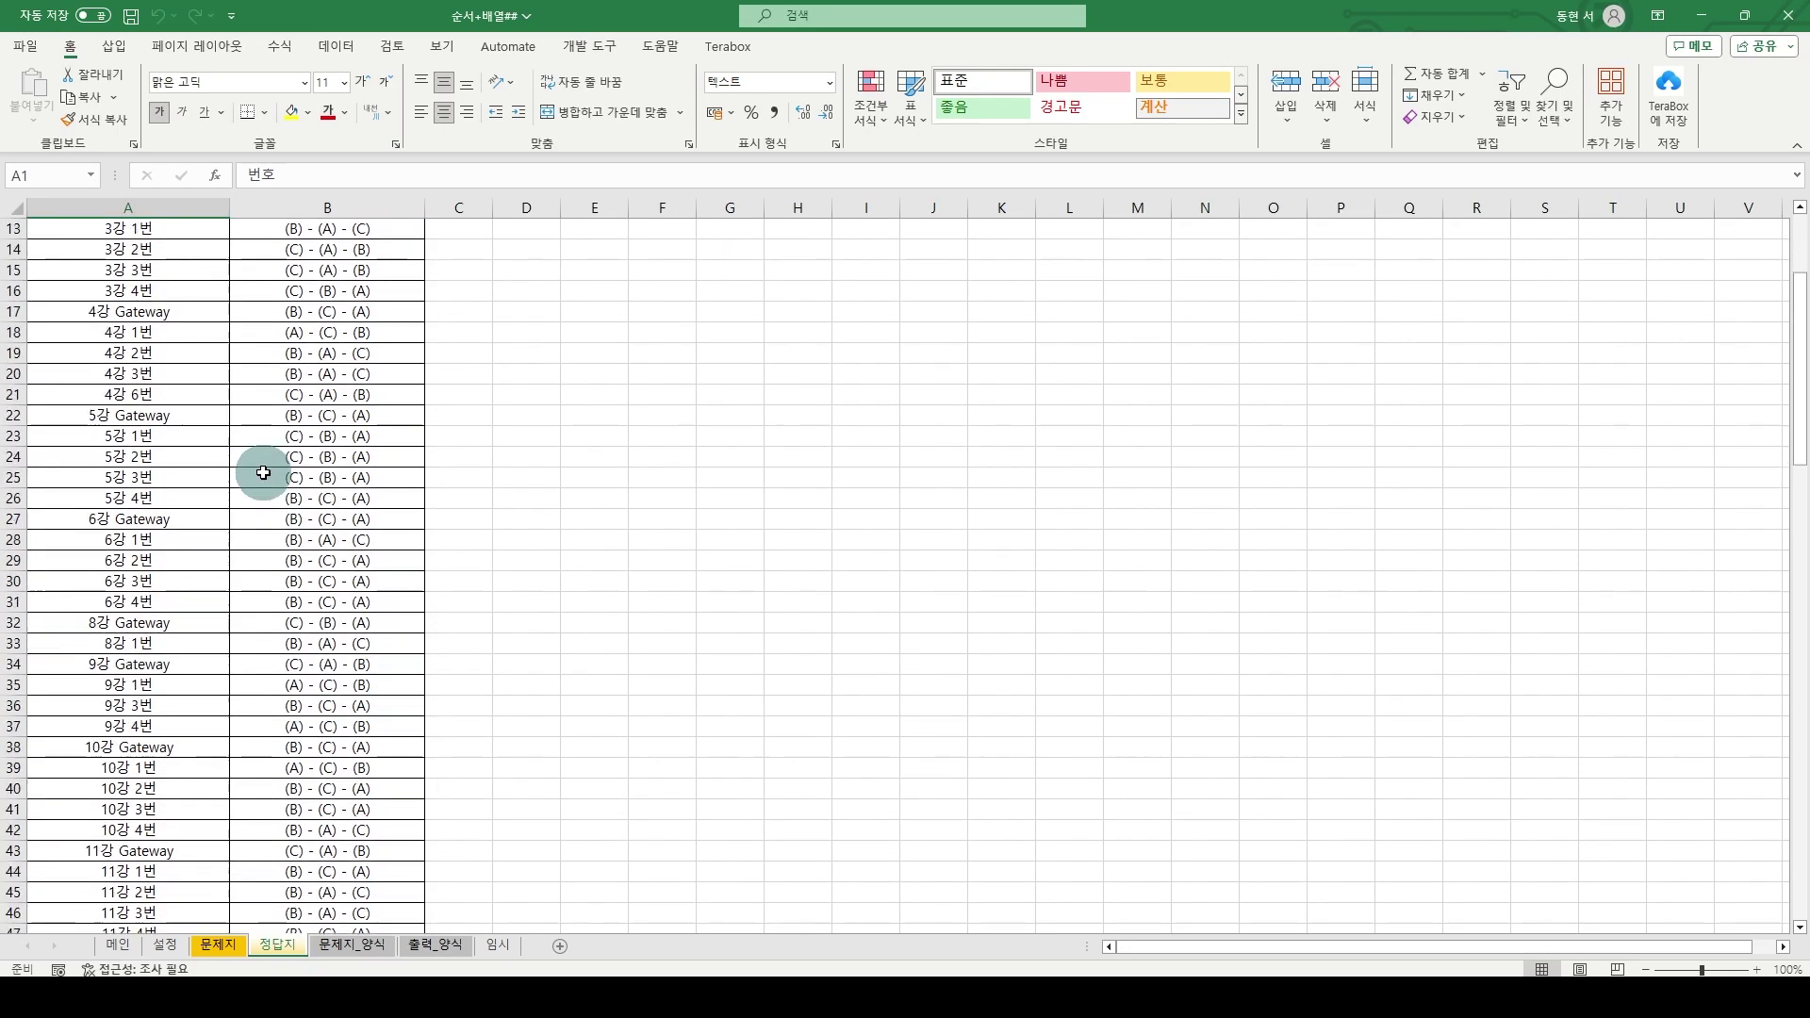
pyautogui.scroll(4, 263, 473)
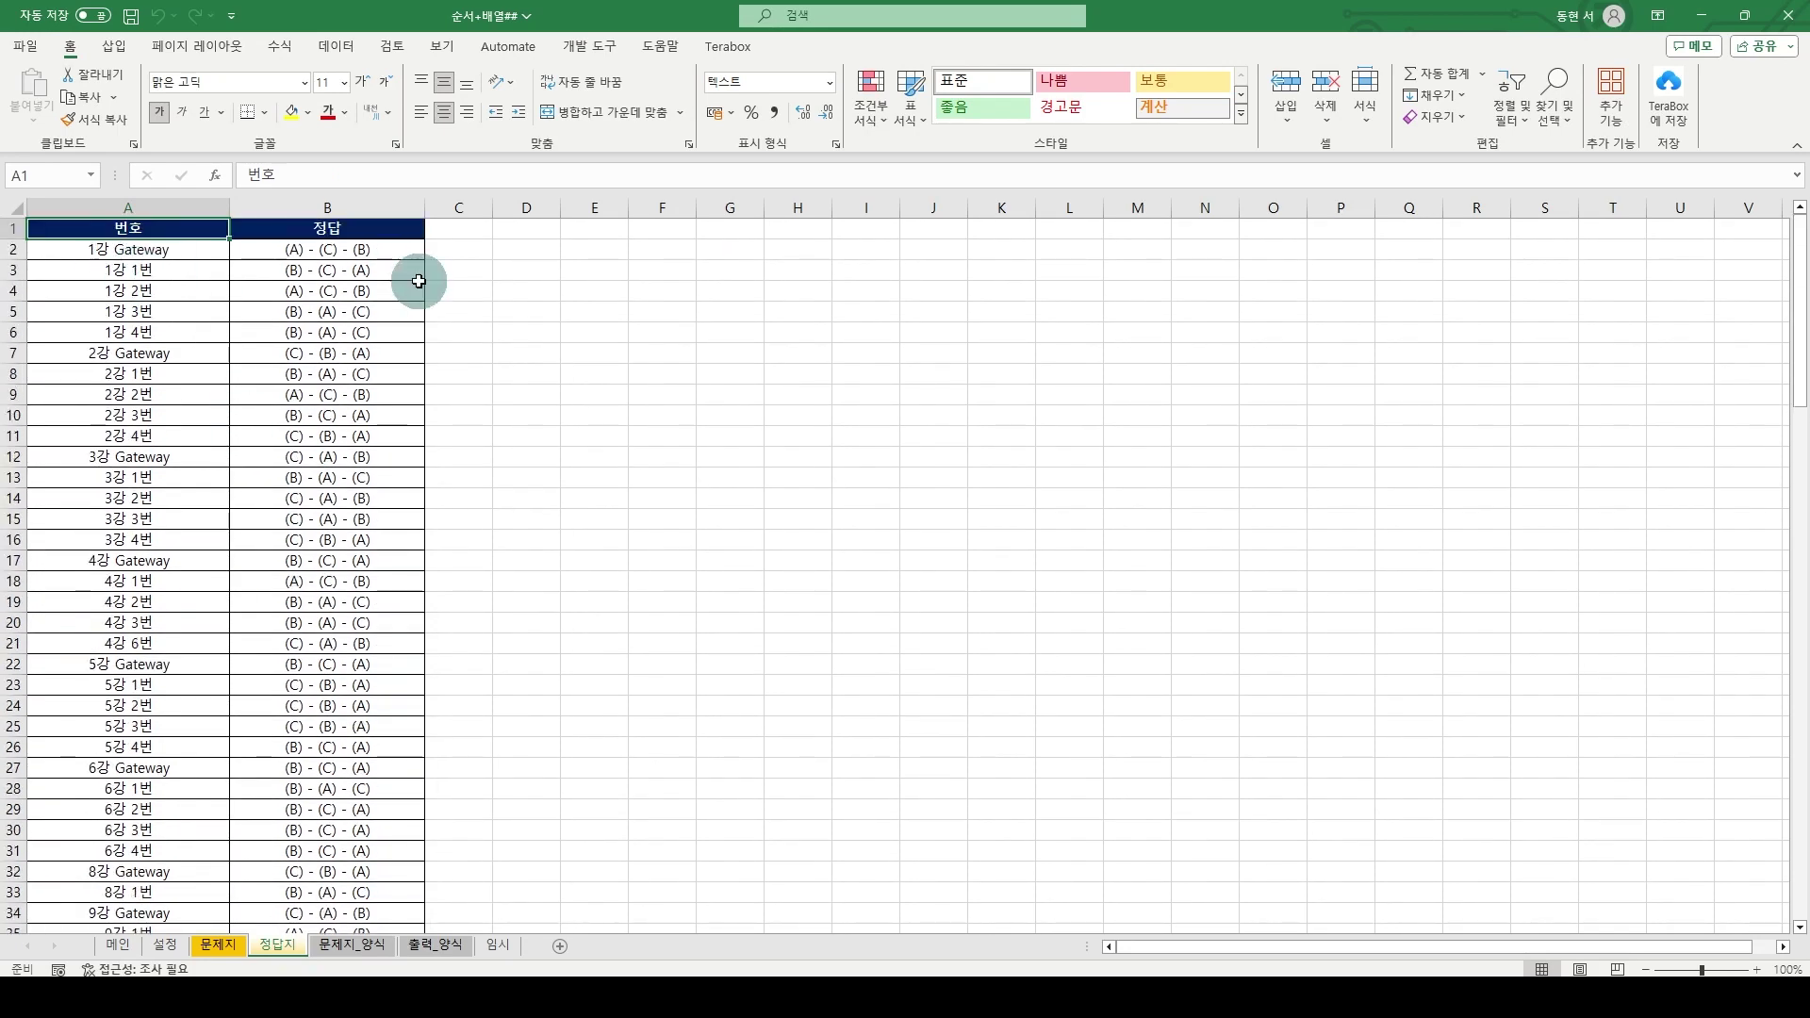
pyautogui.click(118, 944)
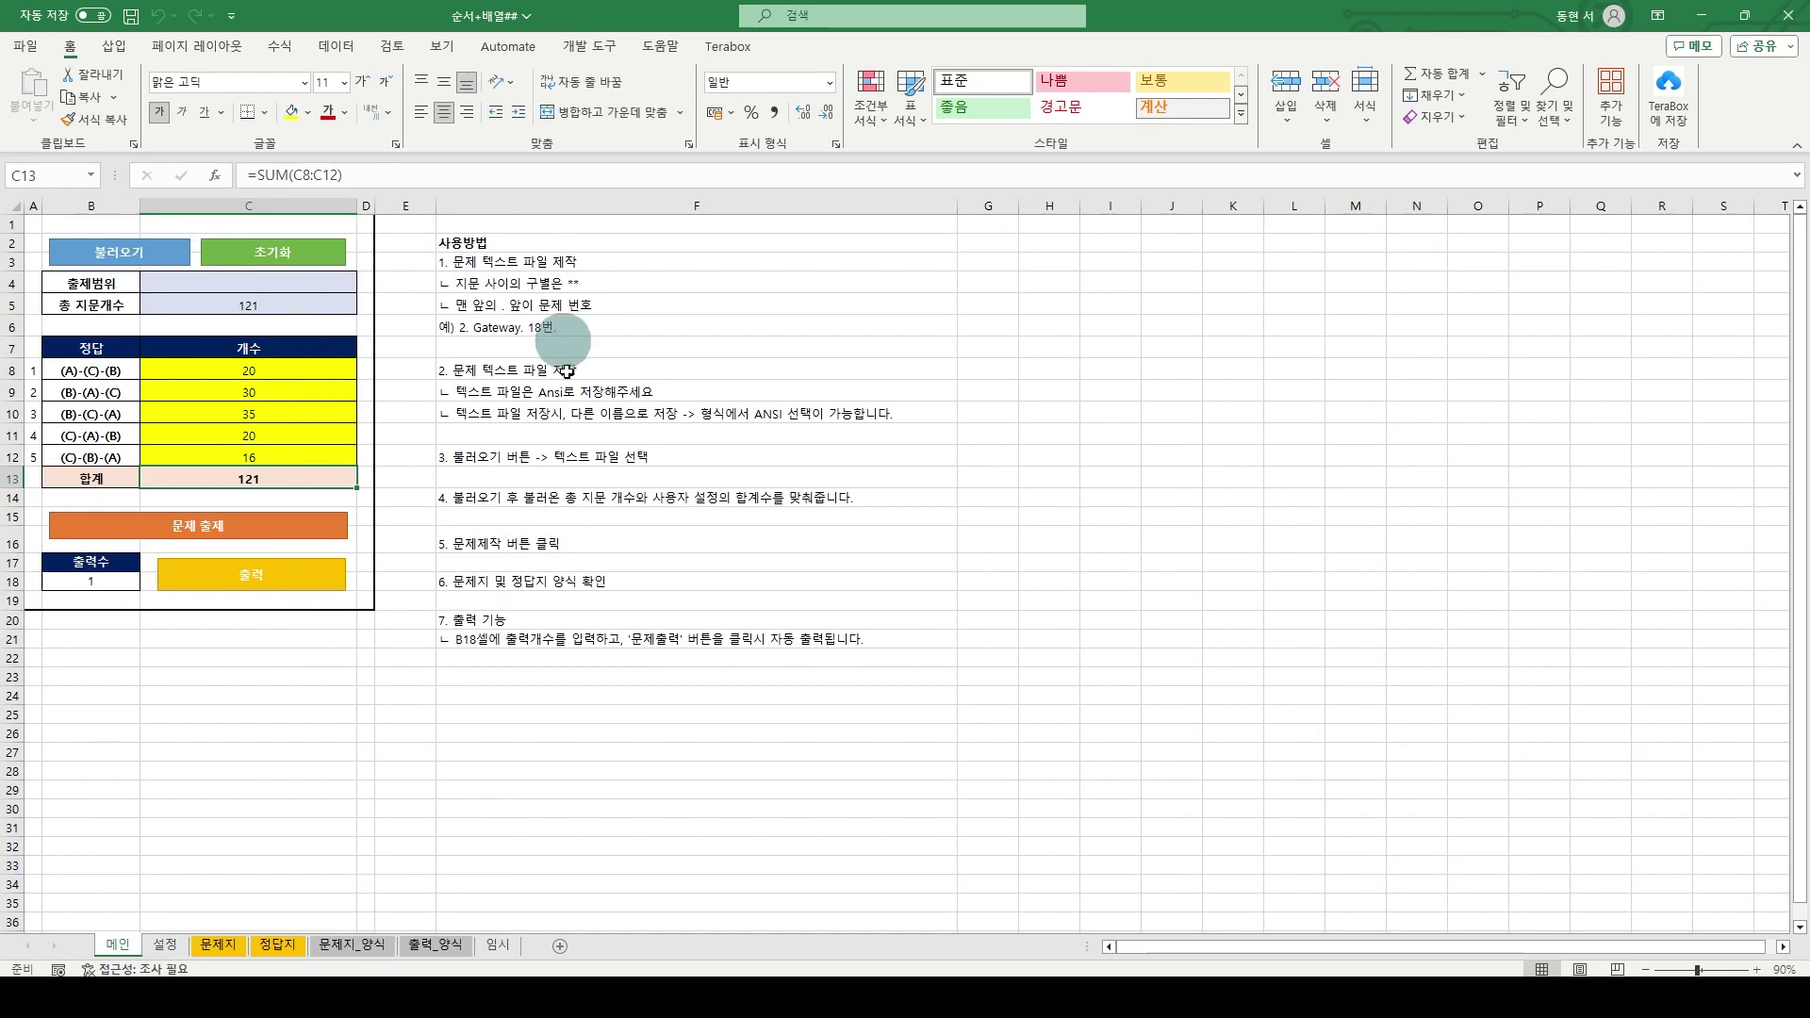
pyautogui.click(222, 946)
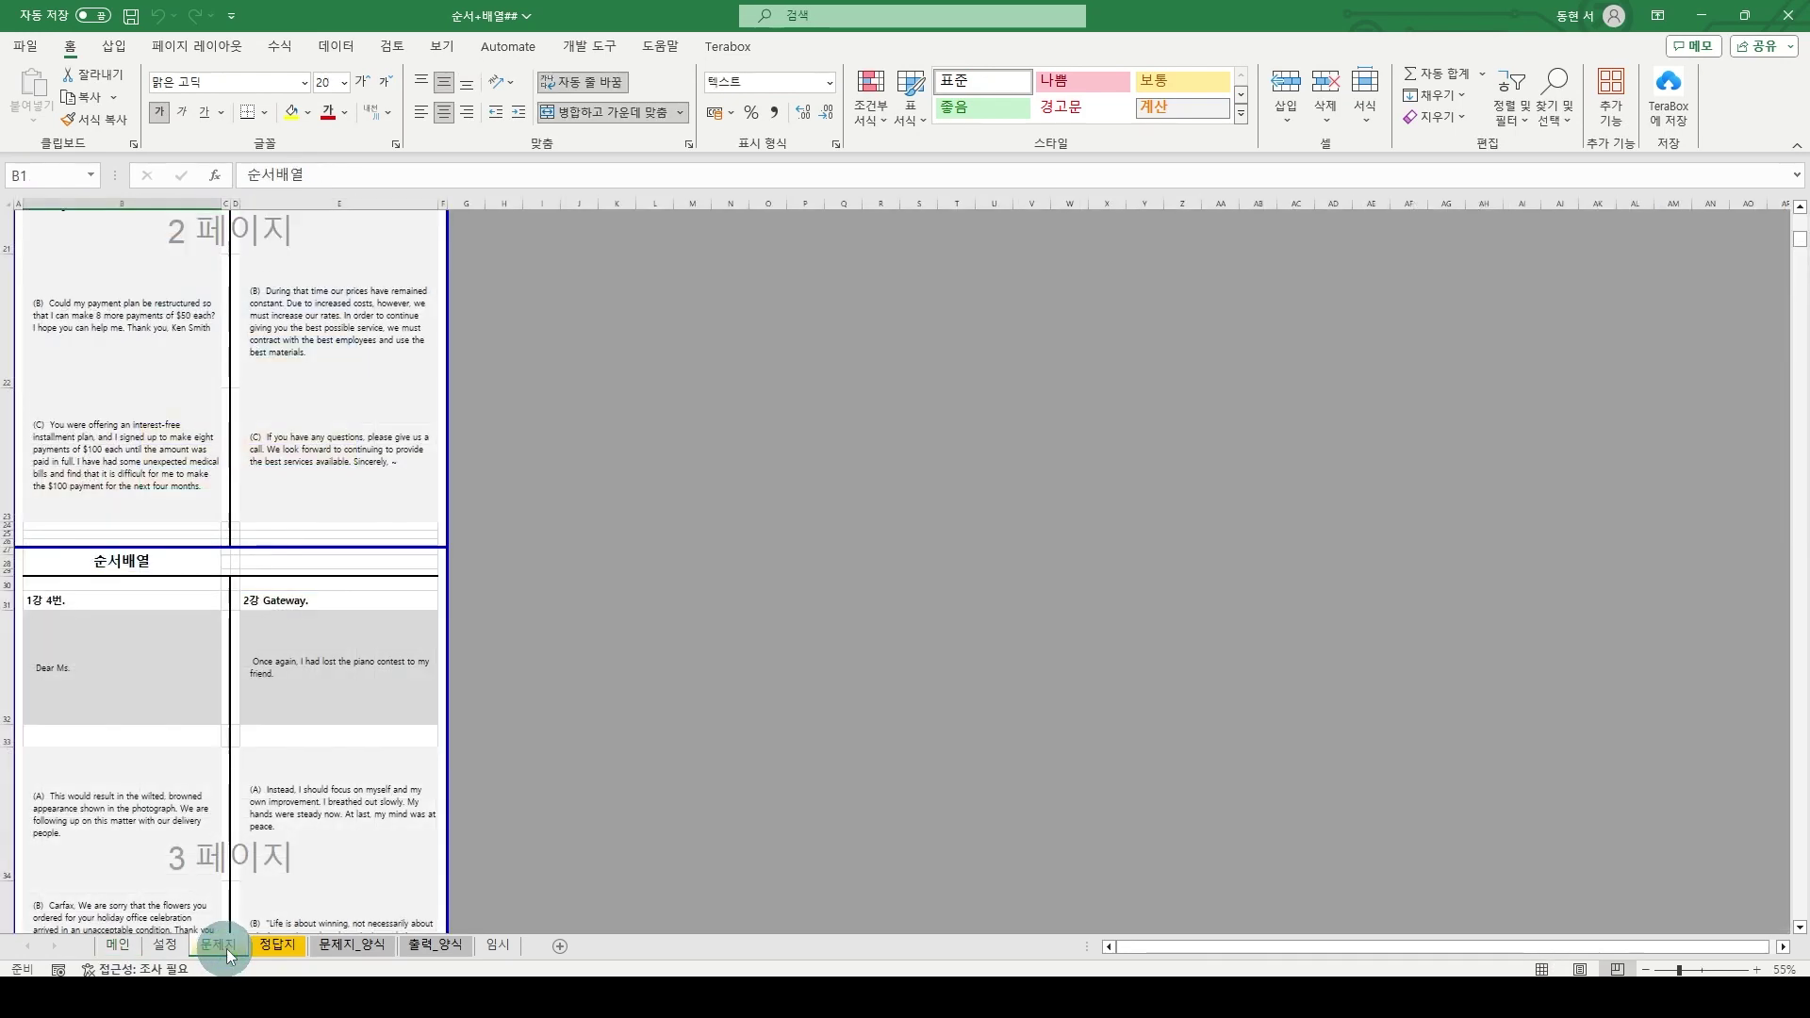
pyautogui.click(278, 945)
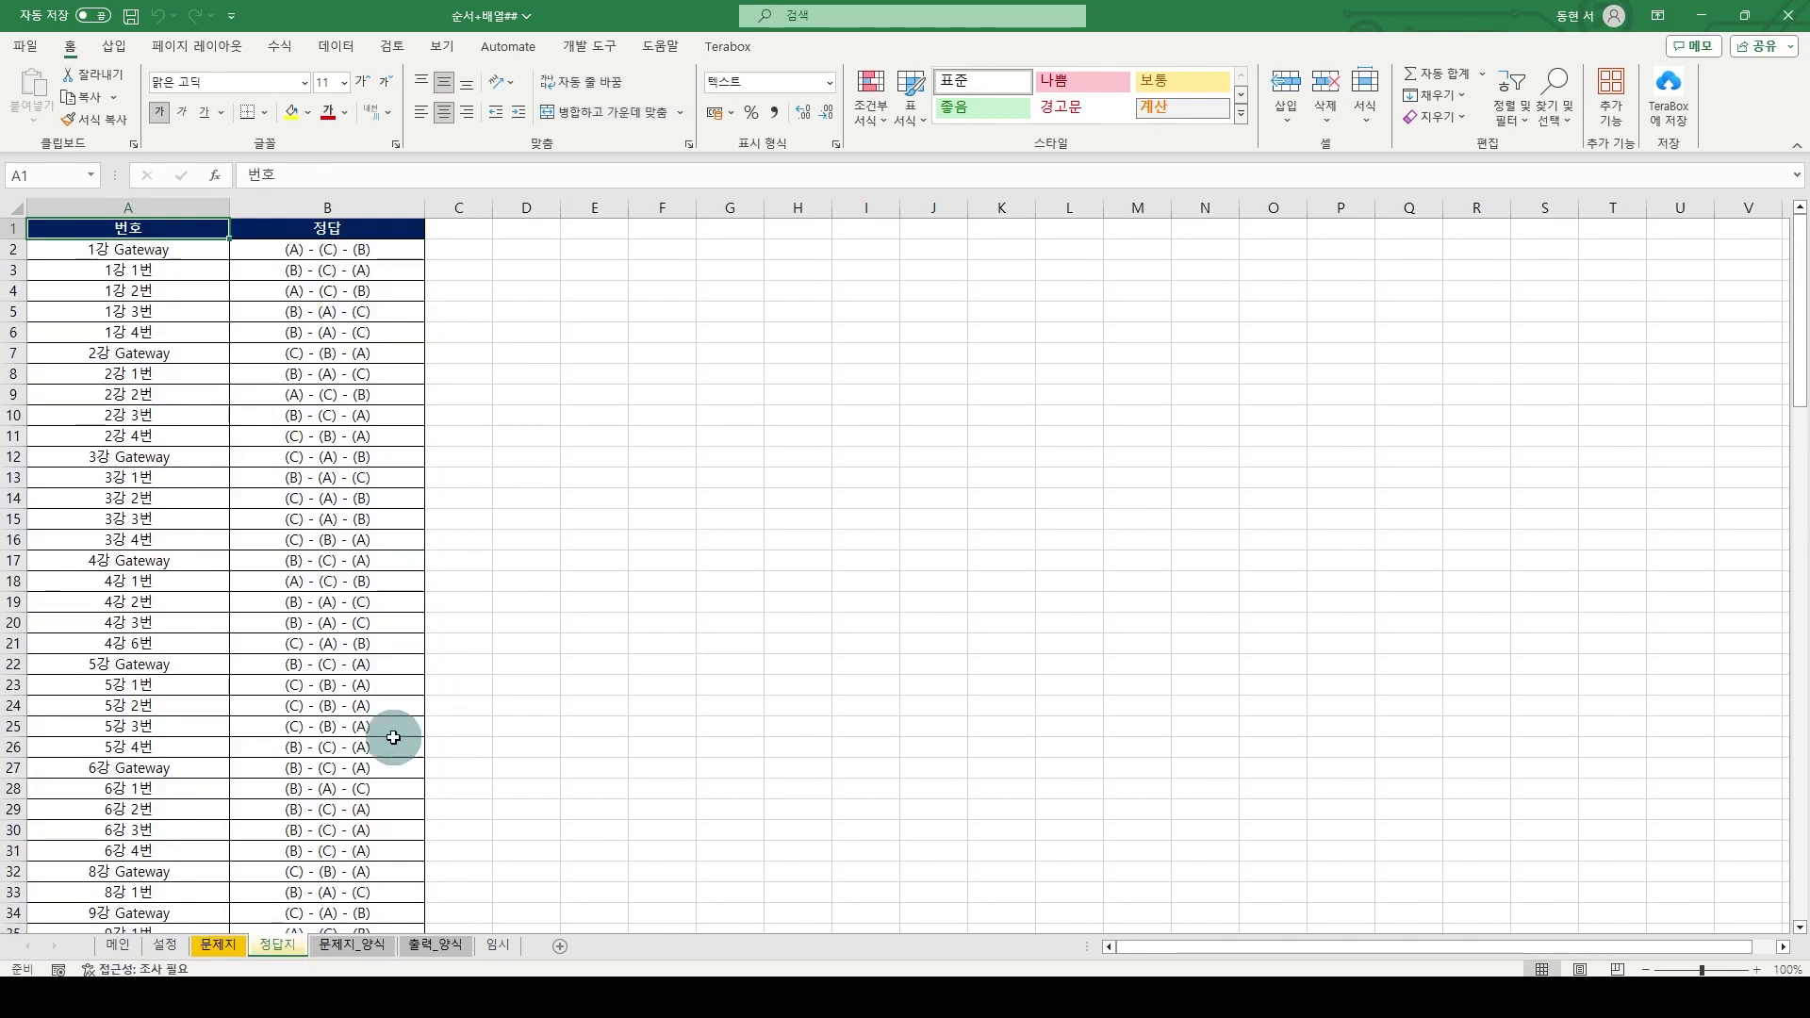
# Step: Set the print count (출력수) in cell B18 of the 메인 sheet to 3
pyautogui.click(118, 944)
pyautogui.click(107, 581)
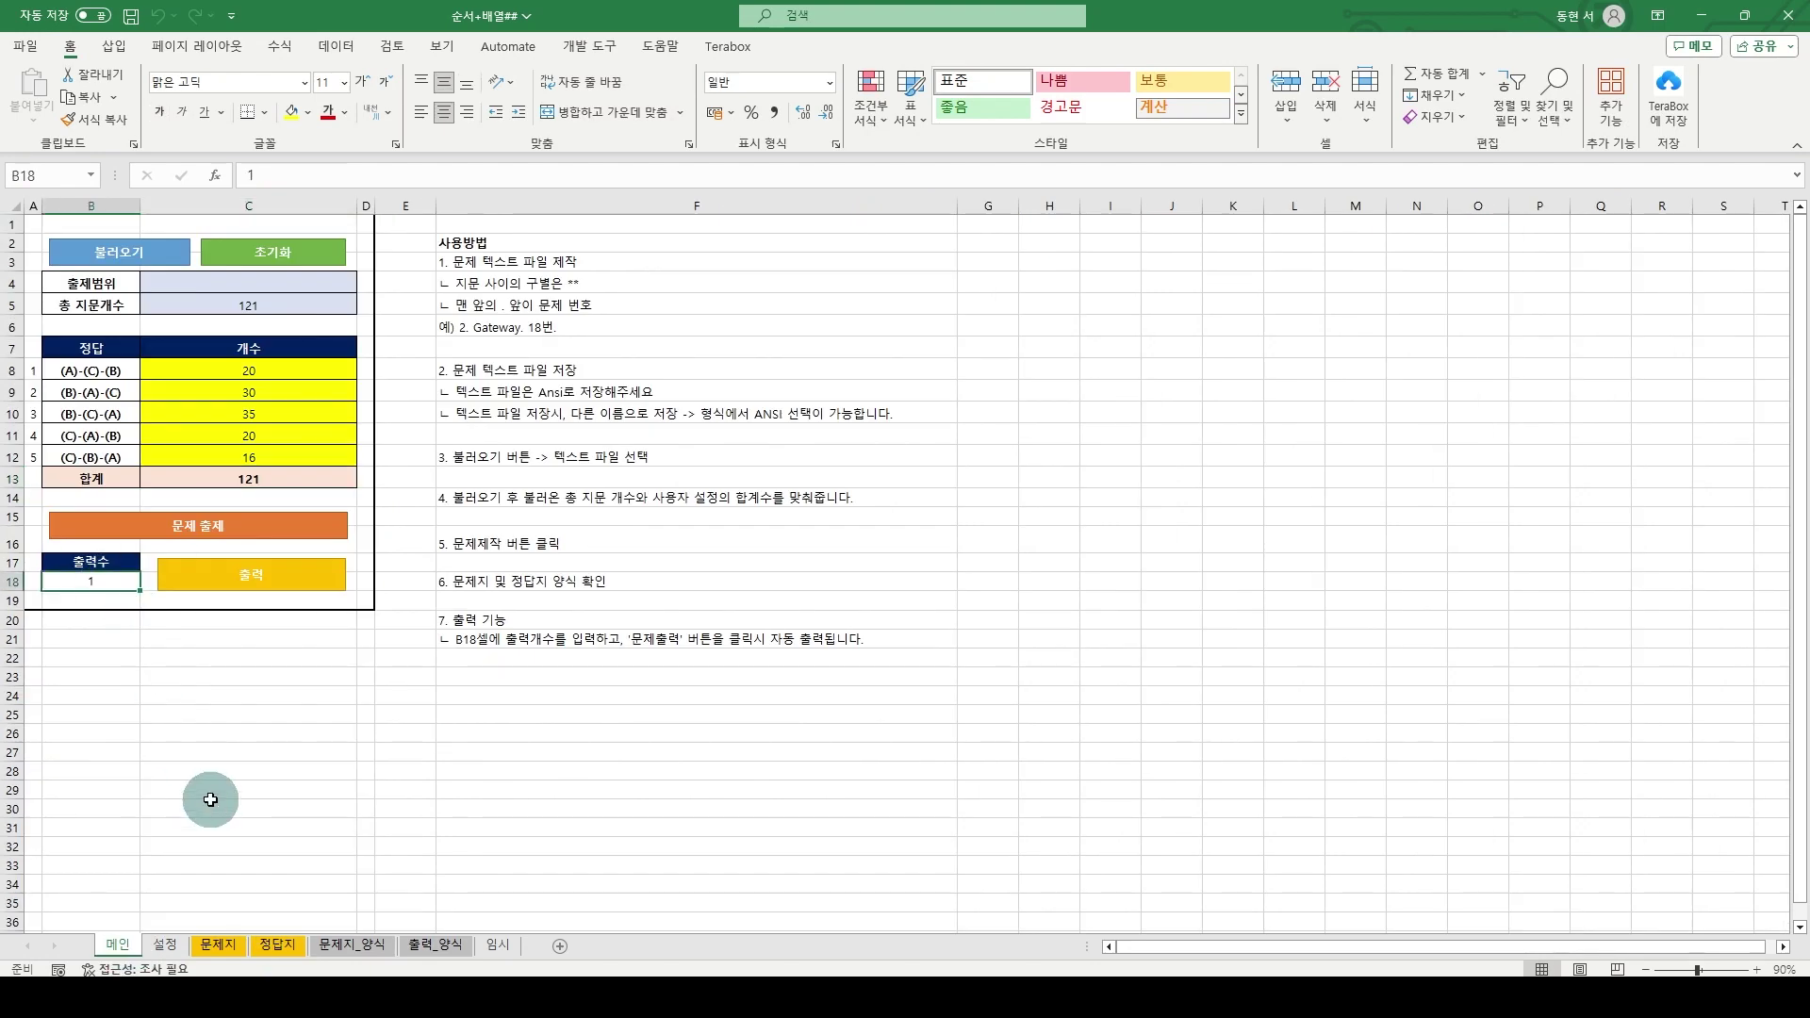
pyautogui.write('3')
pyautogui.click(242, 791)
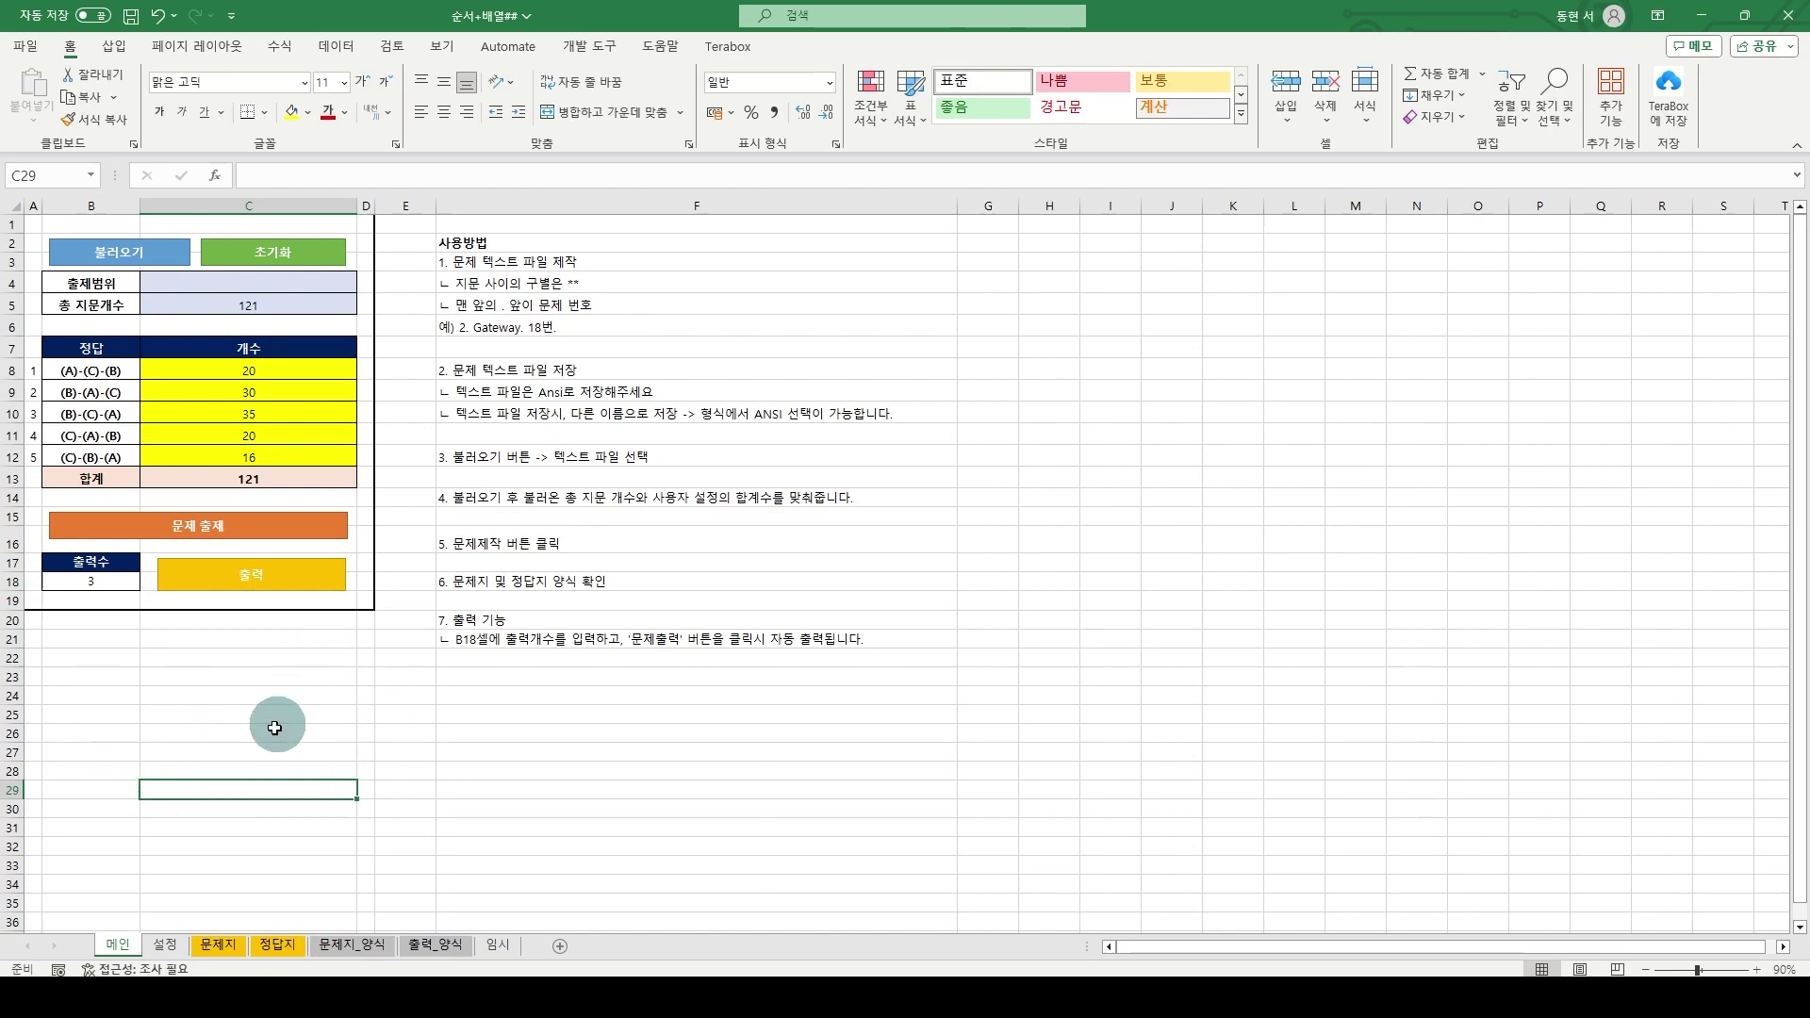
# Step: Check the print preview of the 문제지 sheet and return to the 메인 sheet
pyautogui.click(218, 946)
pyautogui.click(23, 44)
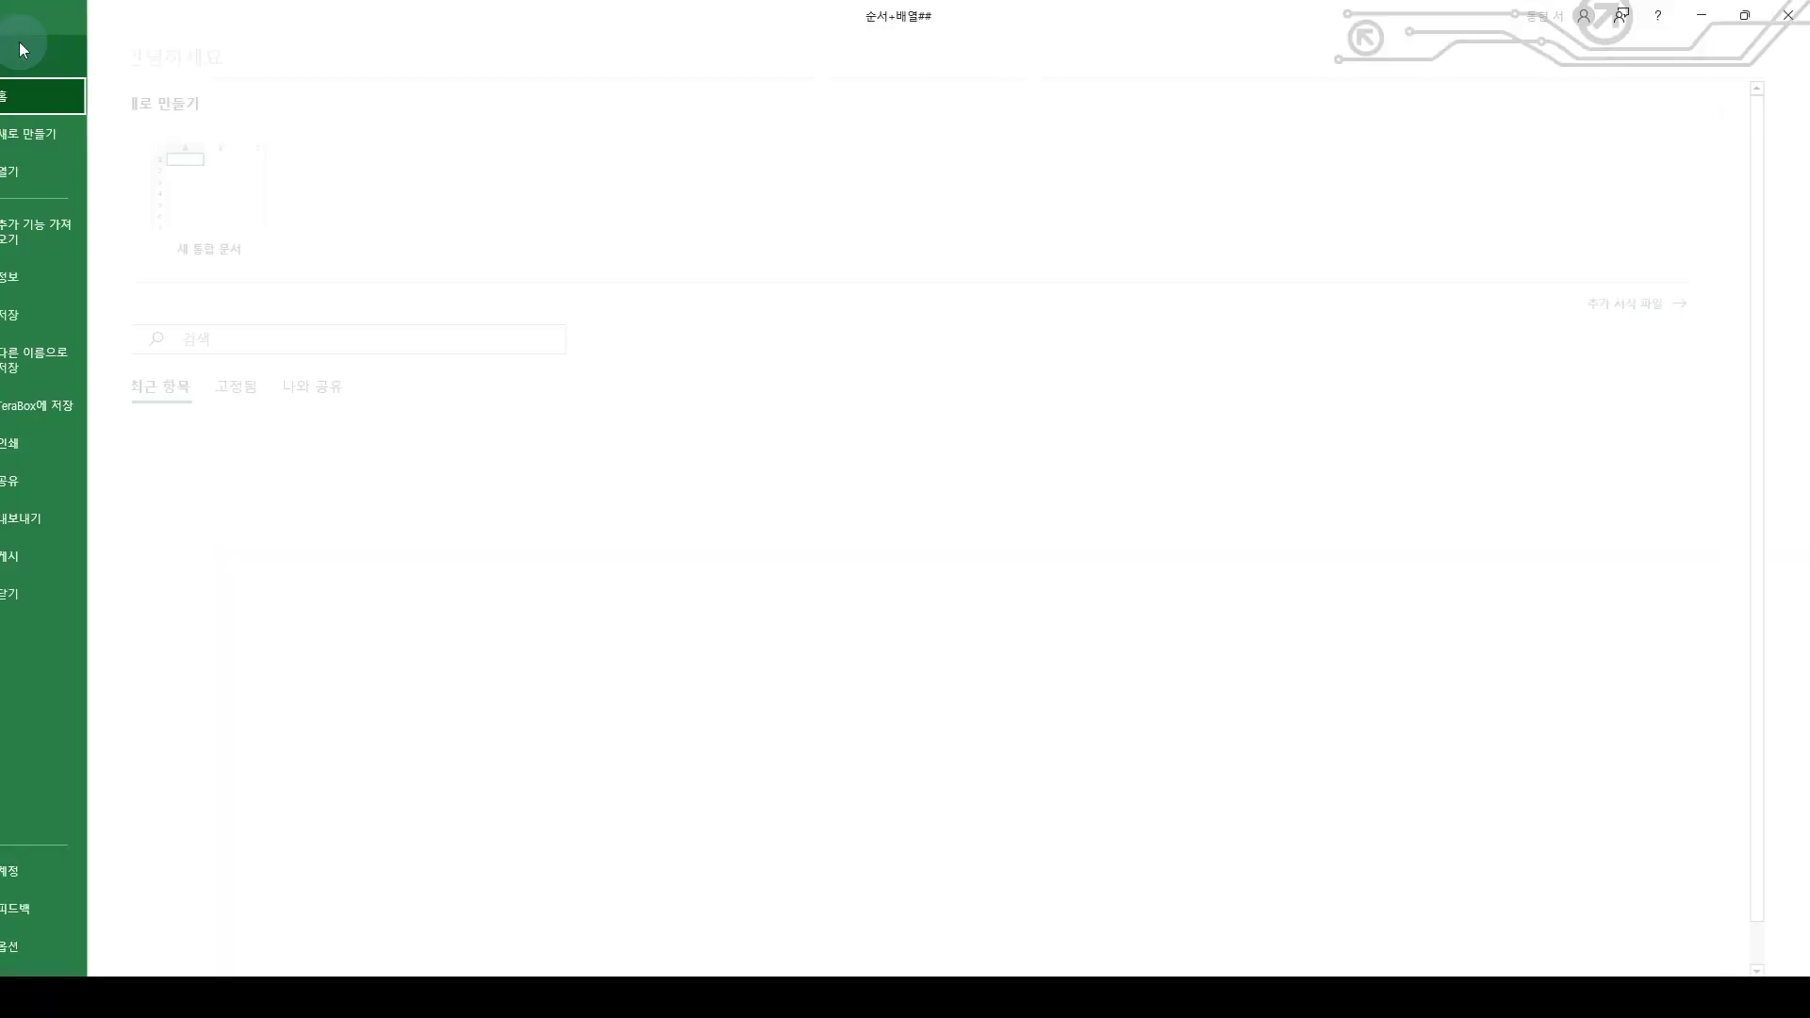
pyautogui.click(55, 442)
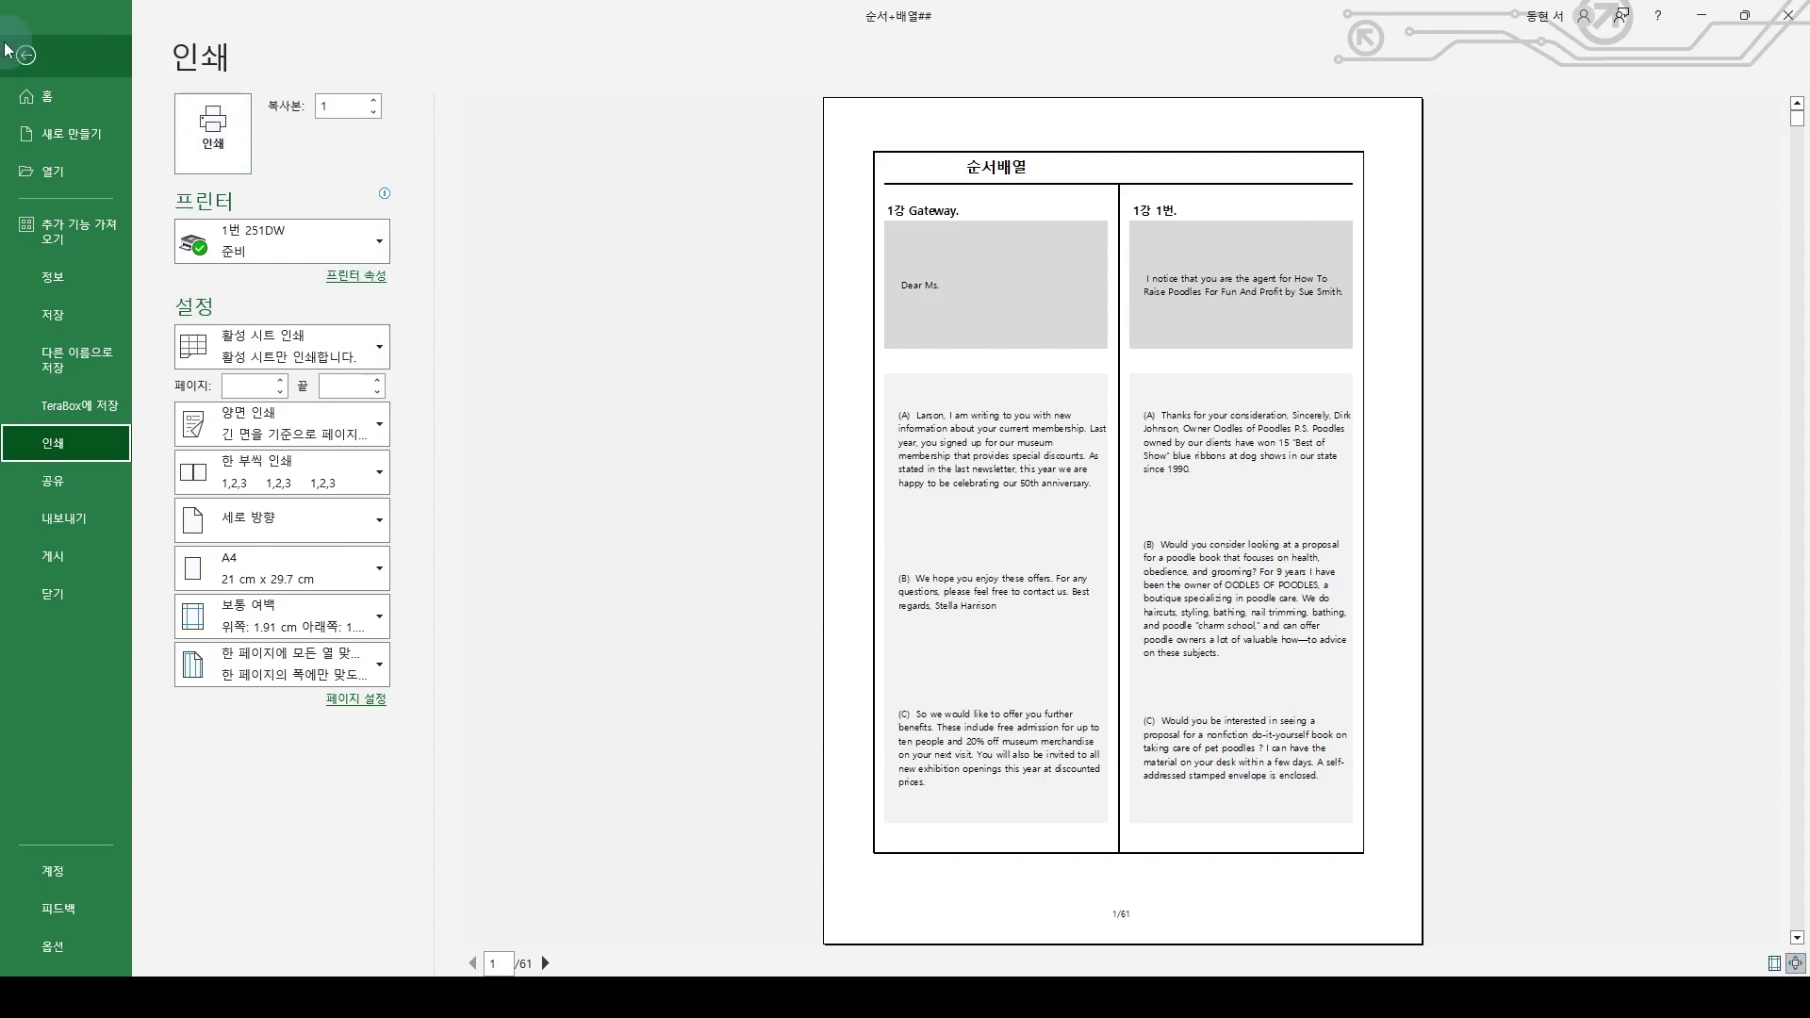
pyautogui.click(26, 53)
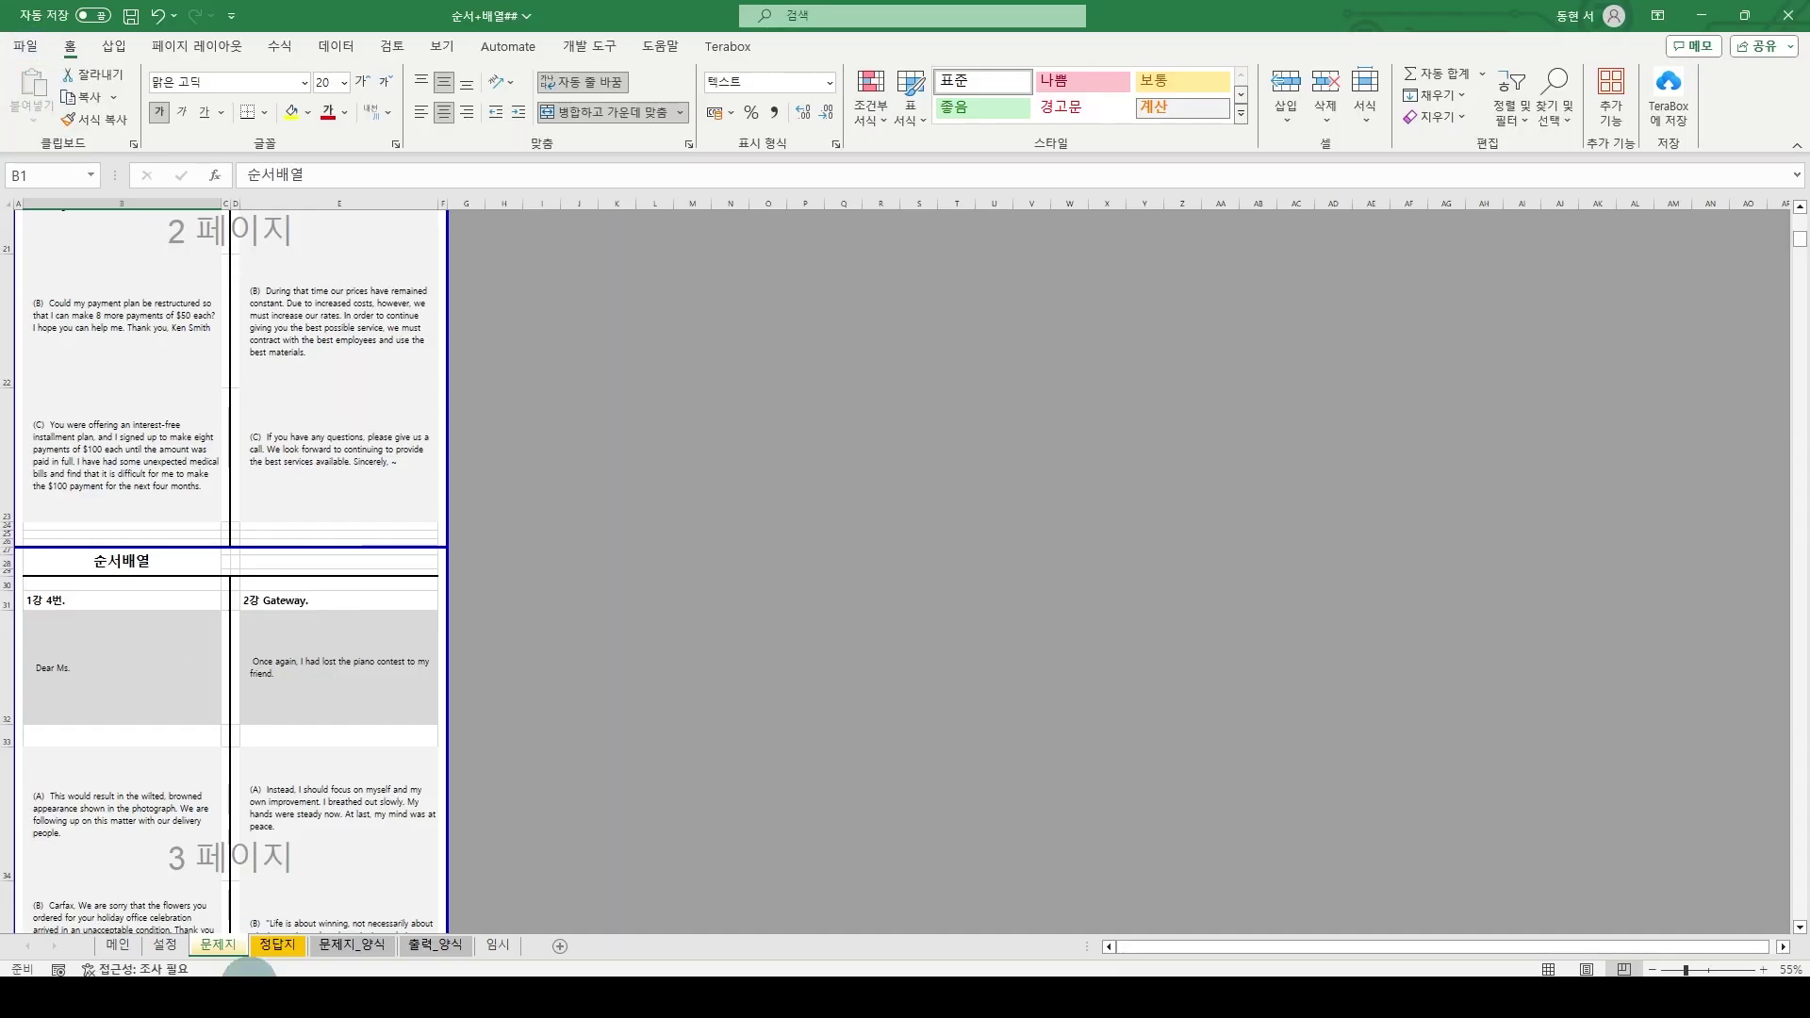
pyautogui.click(118, 945)
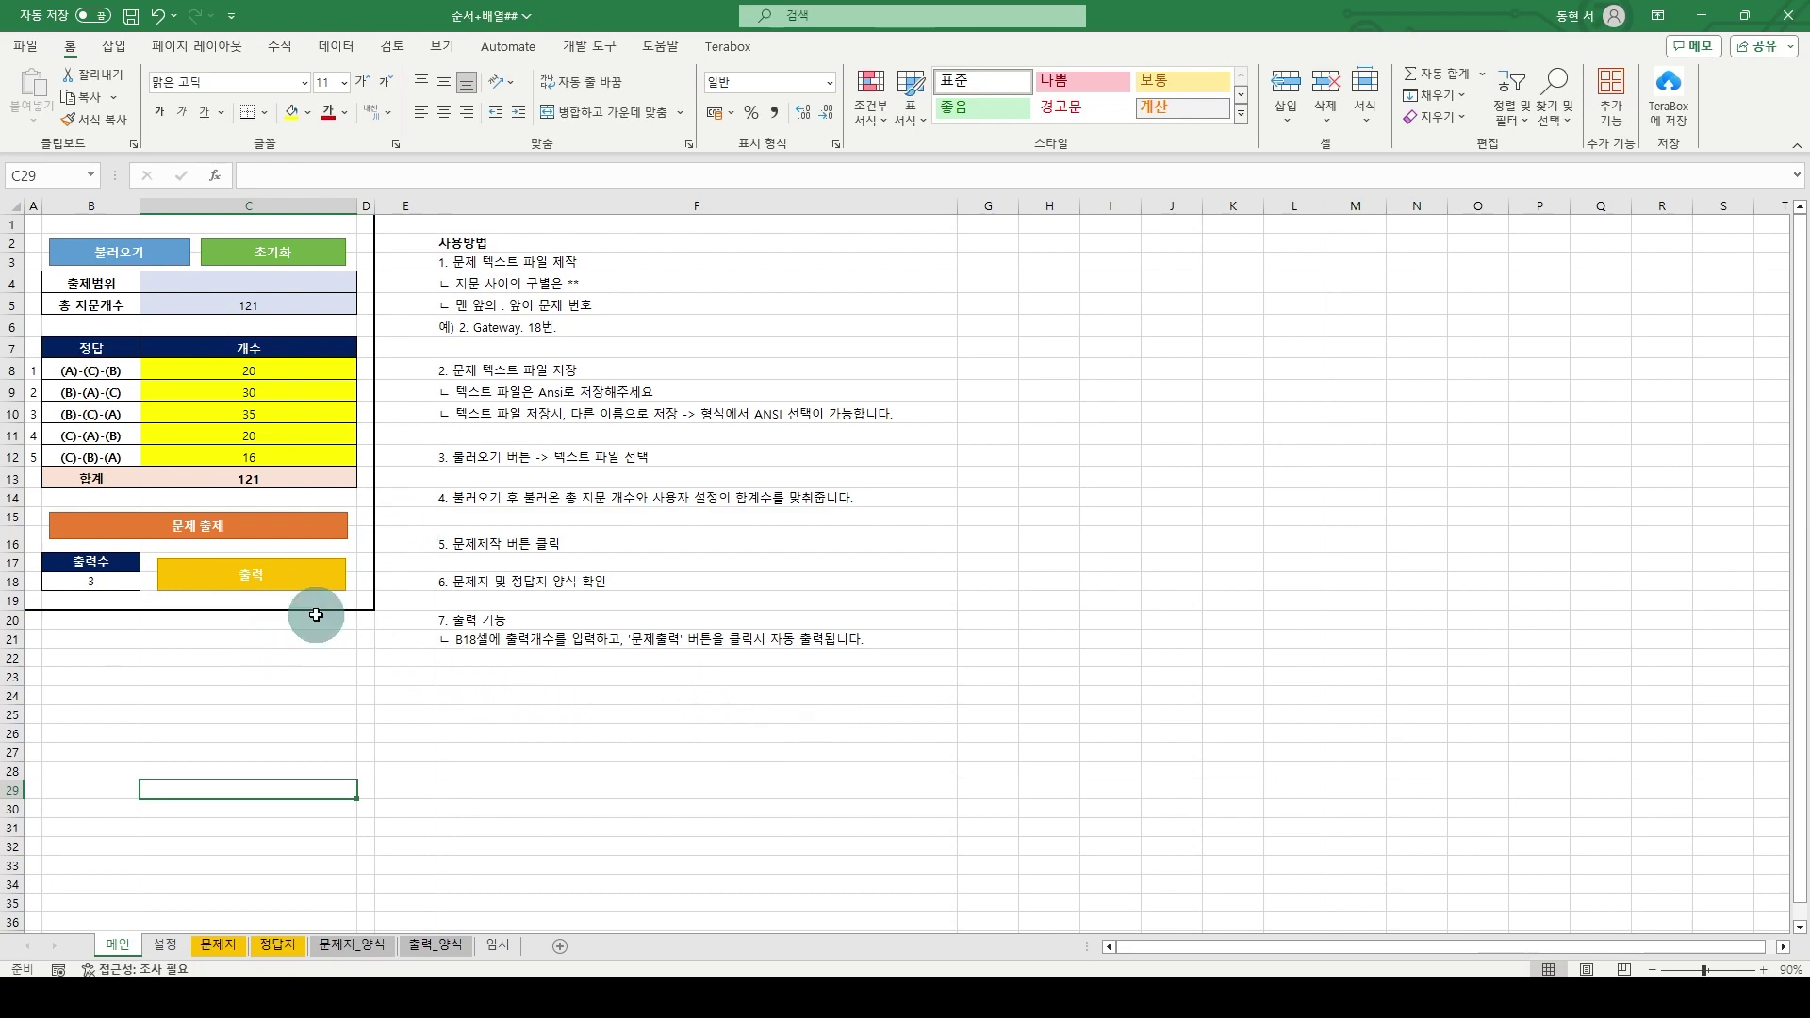
# Step: View the 정답지 sheet and the workbook's file commands, and return to the 메인 sheet
pyautogui.click(216, 945)
pyautogui.click(270, 946)
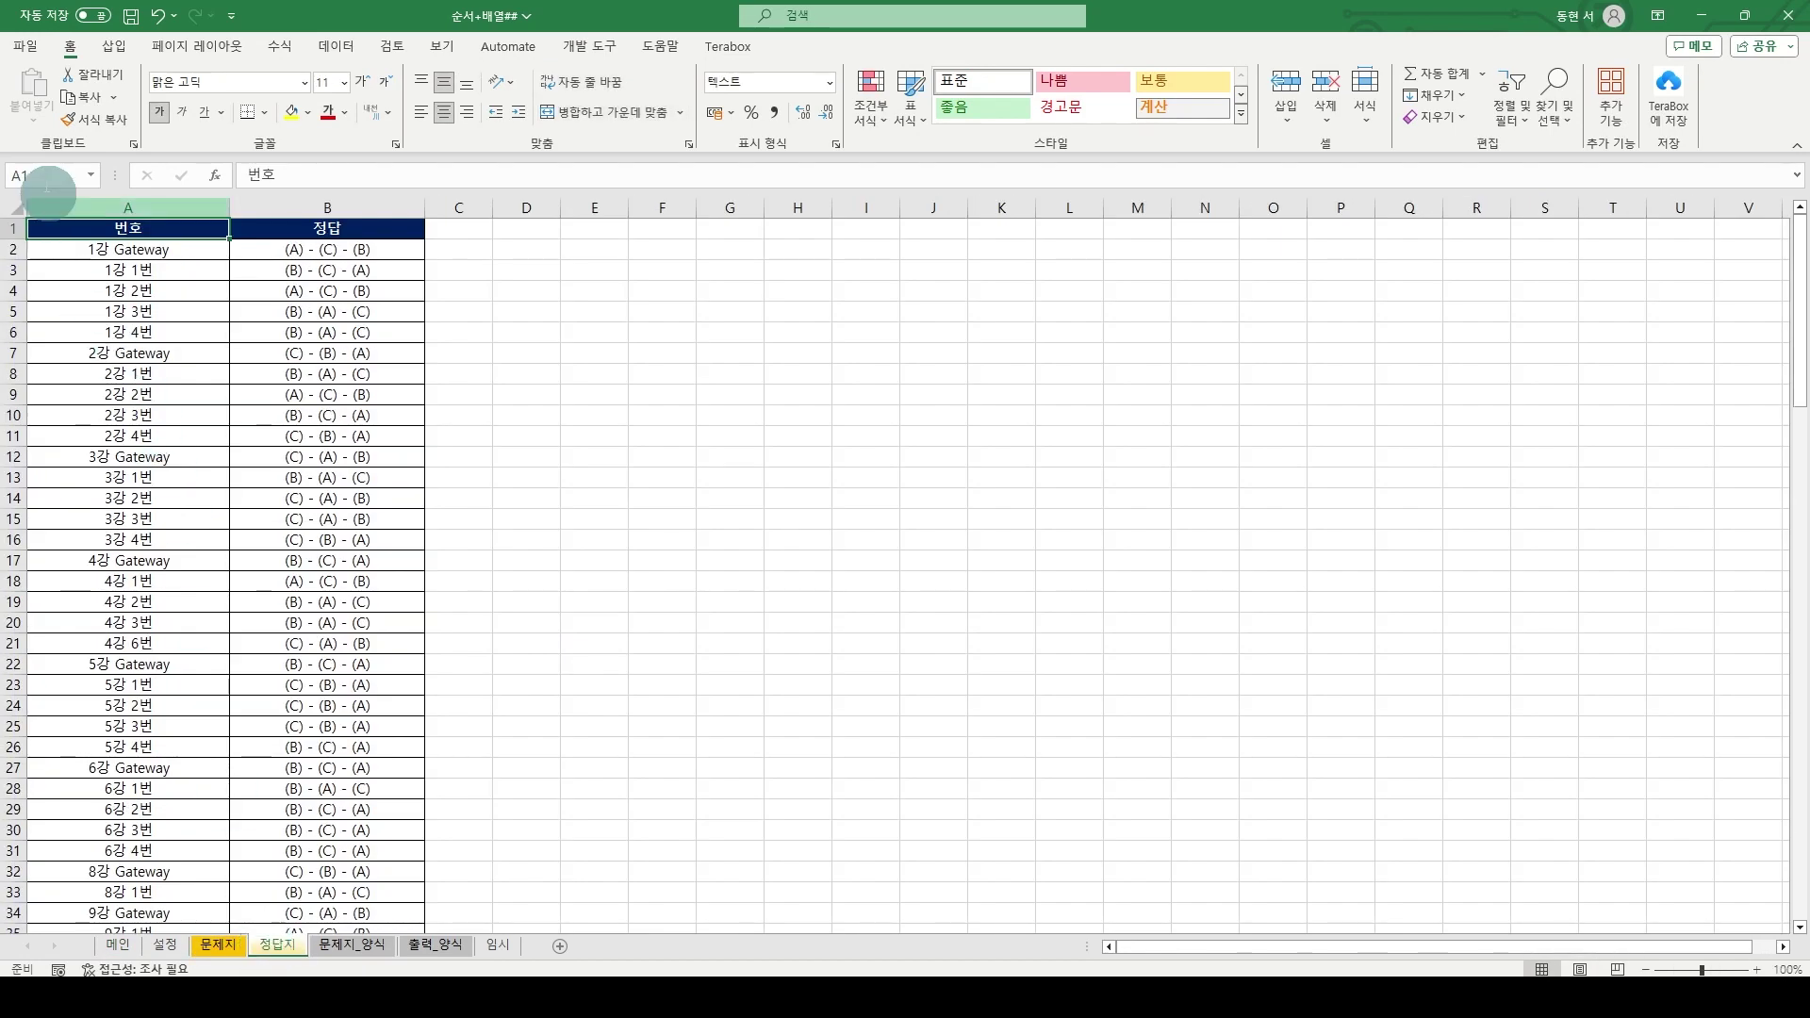
pyautogui.click(20, 53)
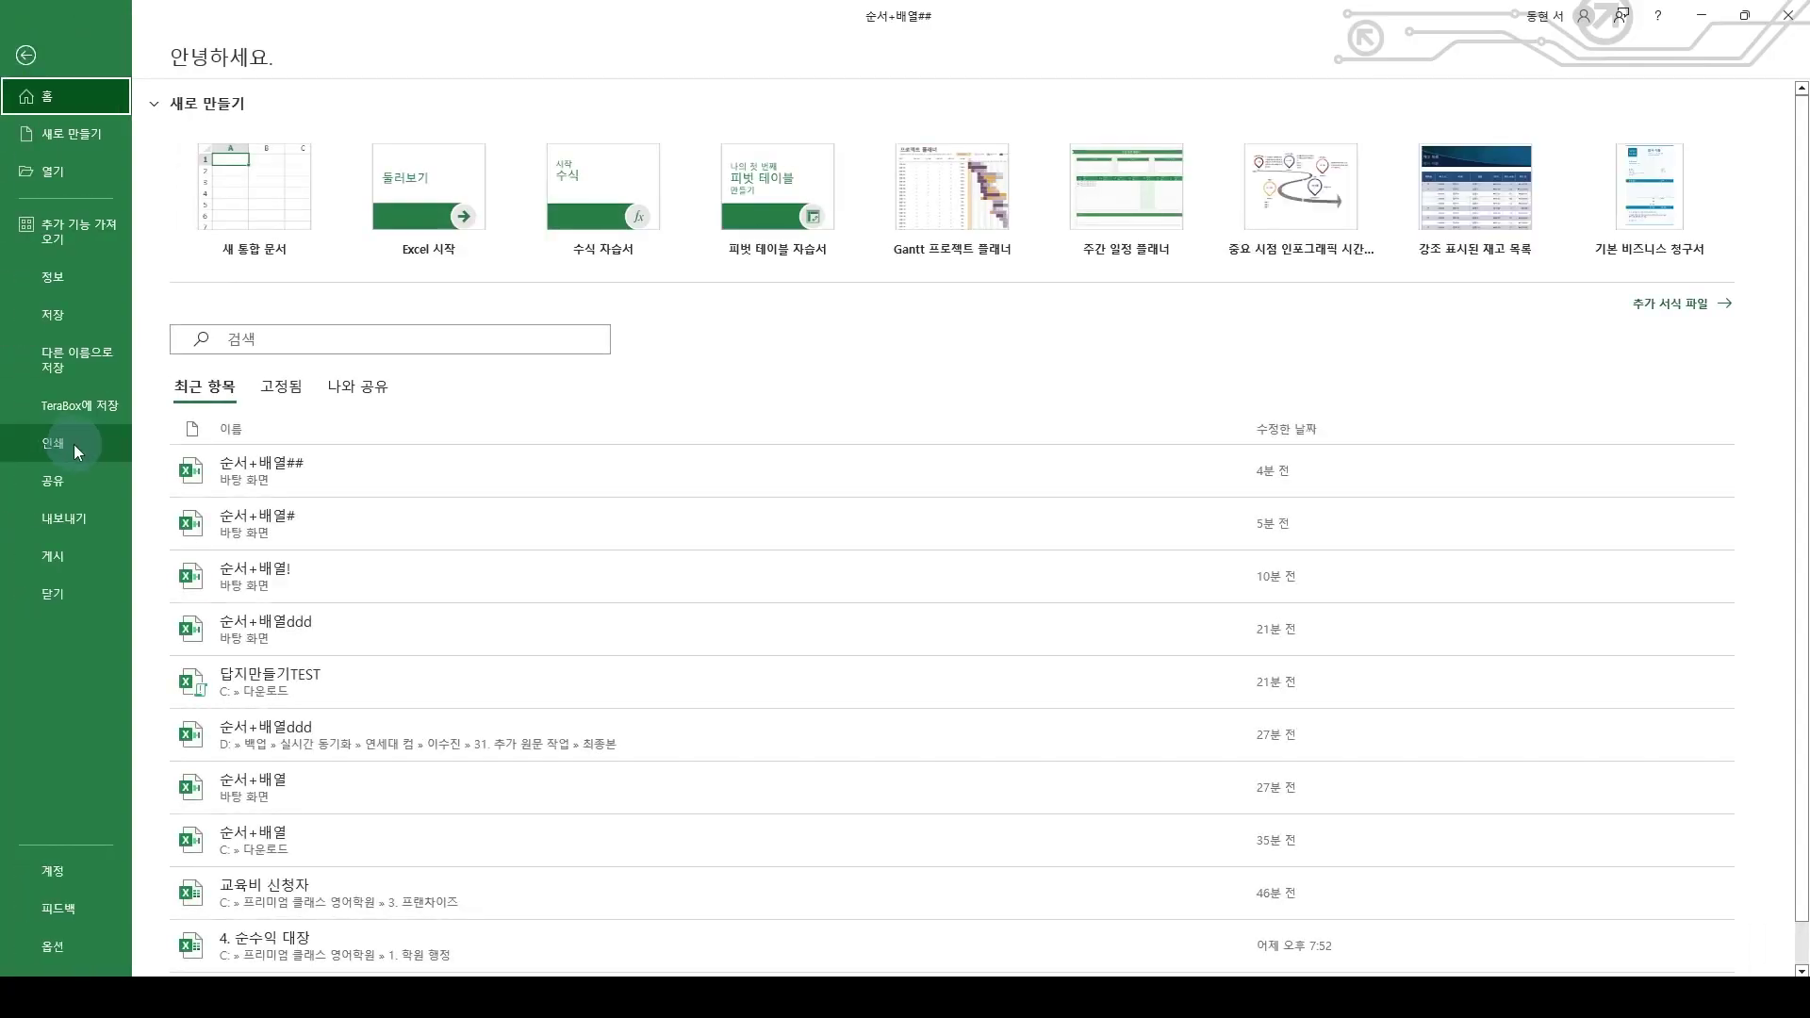
pyautogui.click(25, 55)
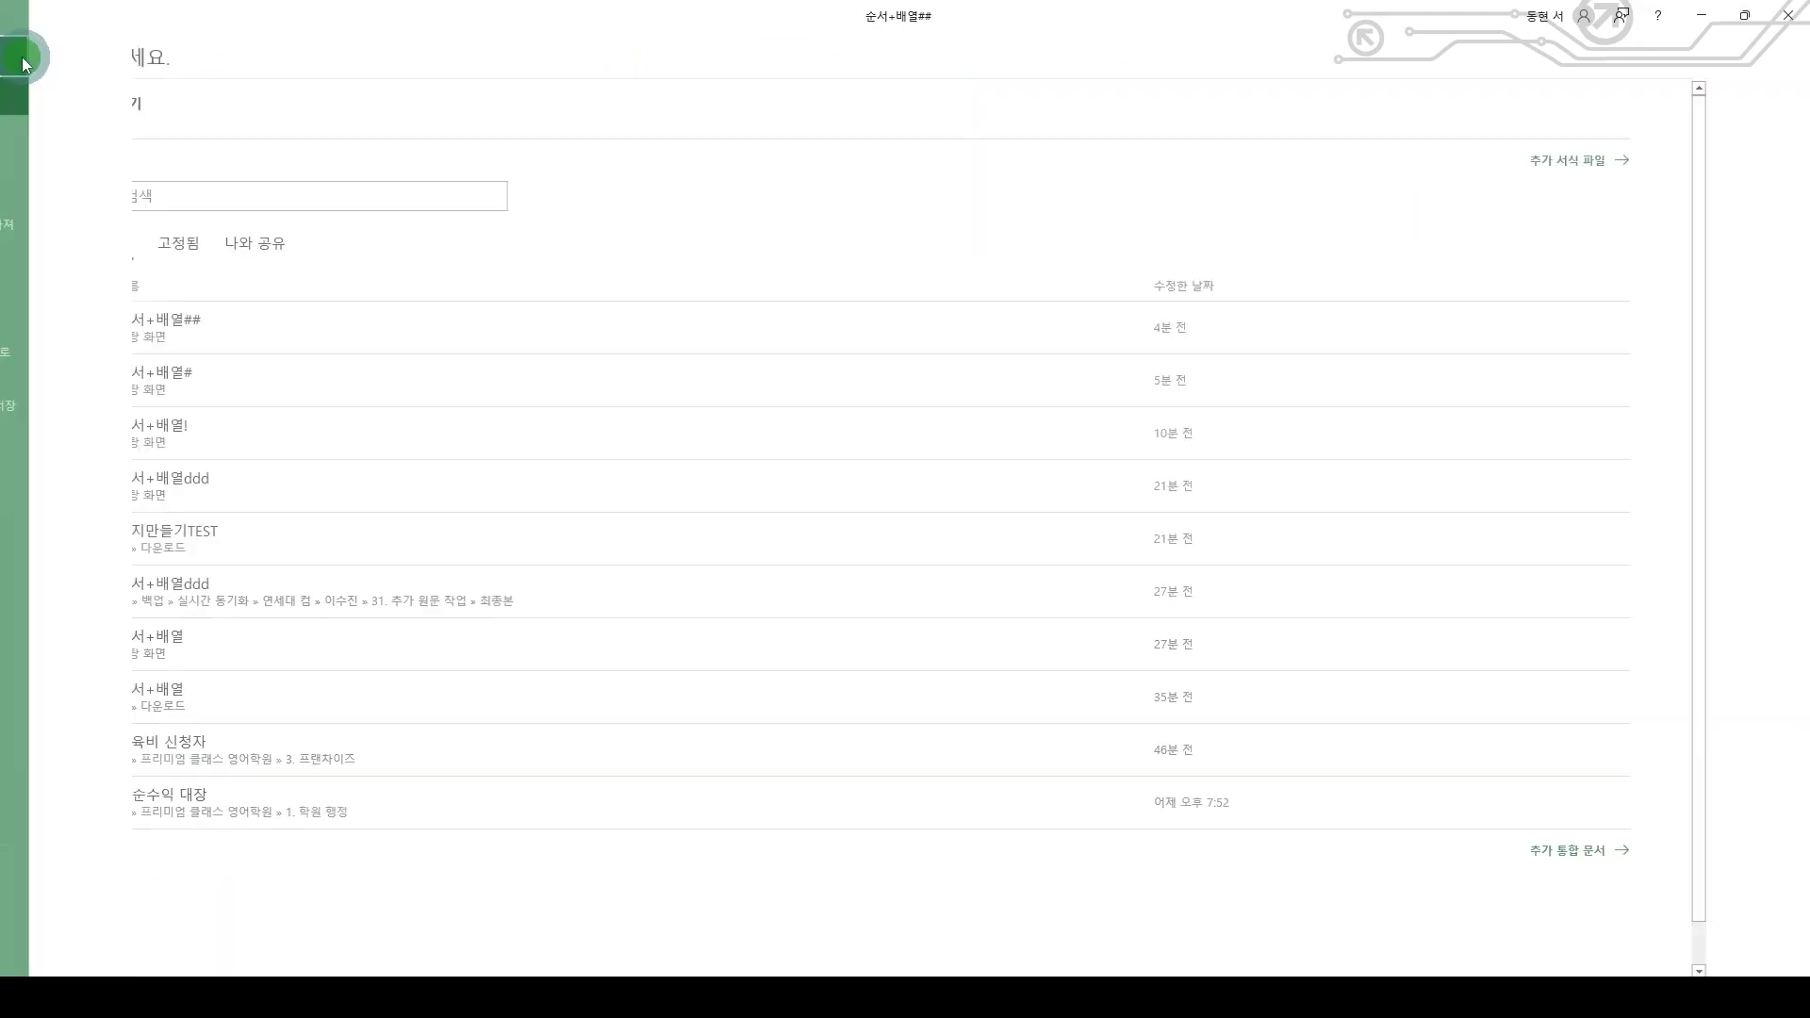
pyautogui.click(120, 945)
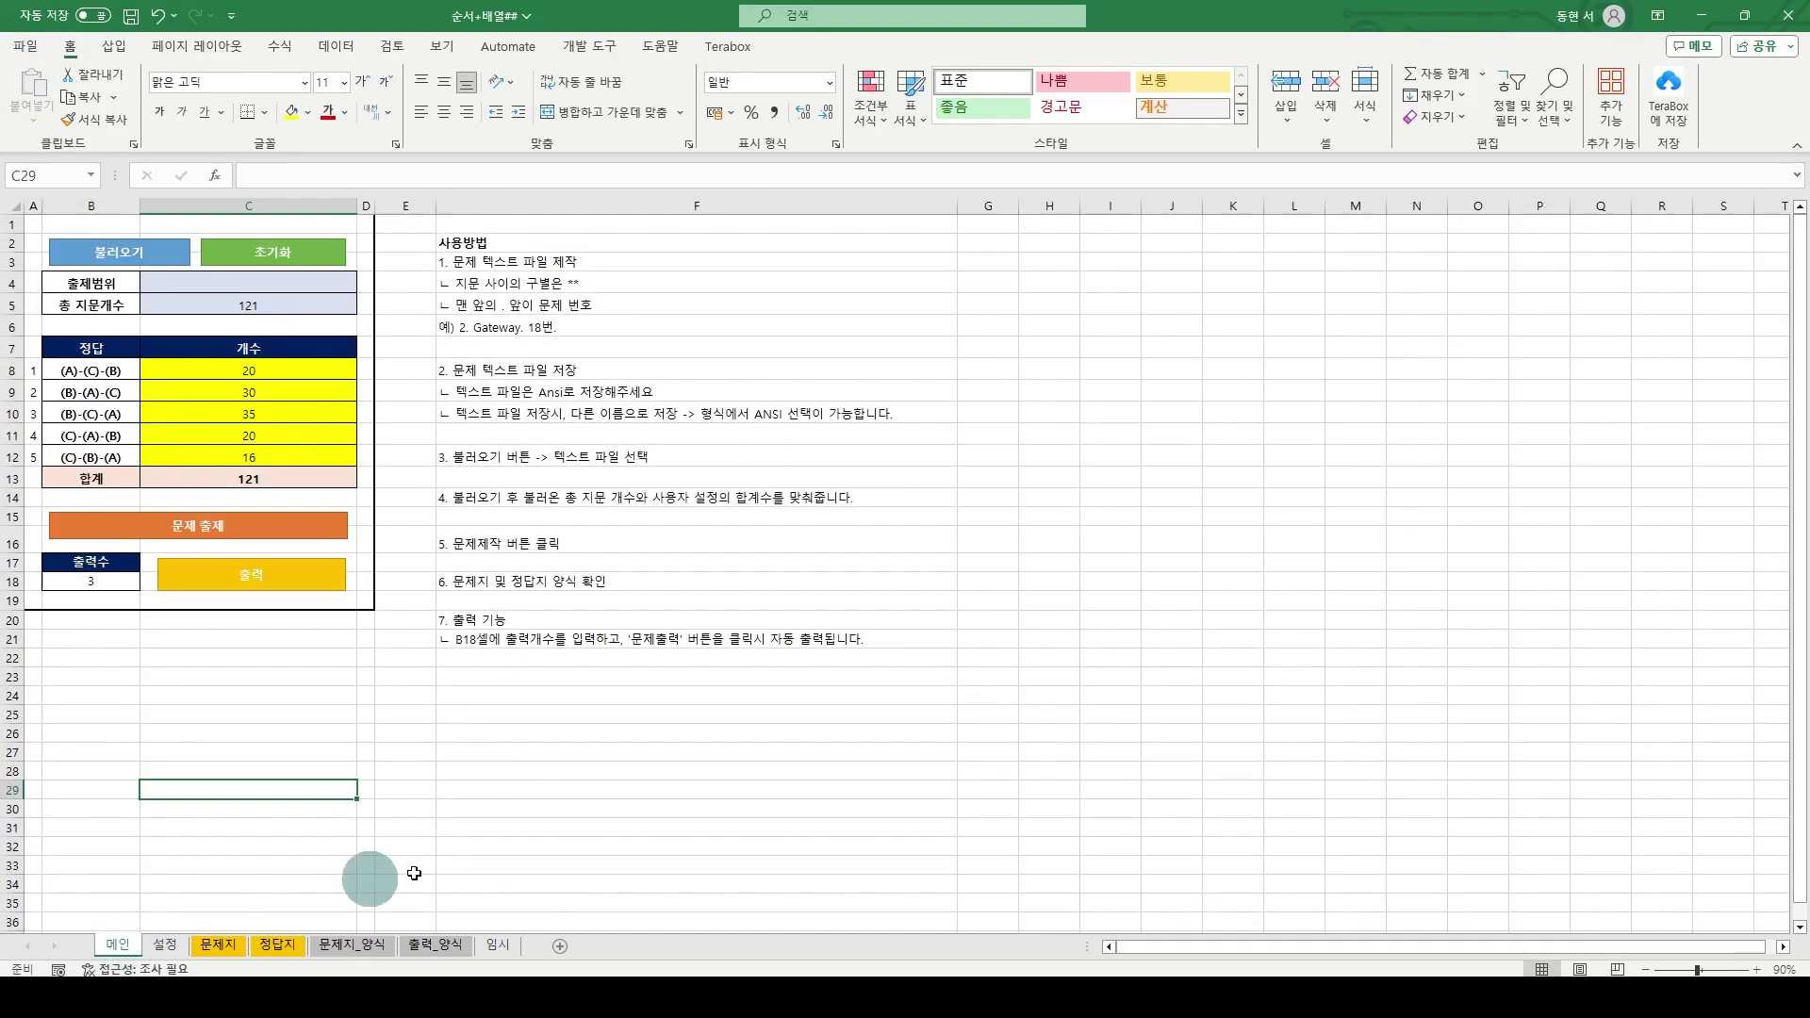